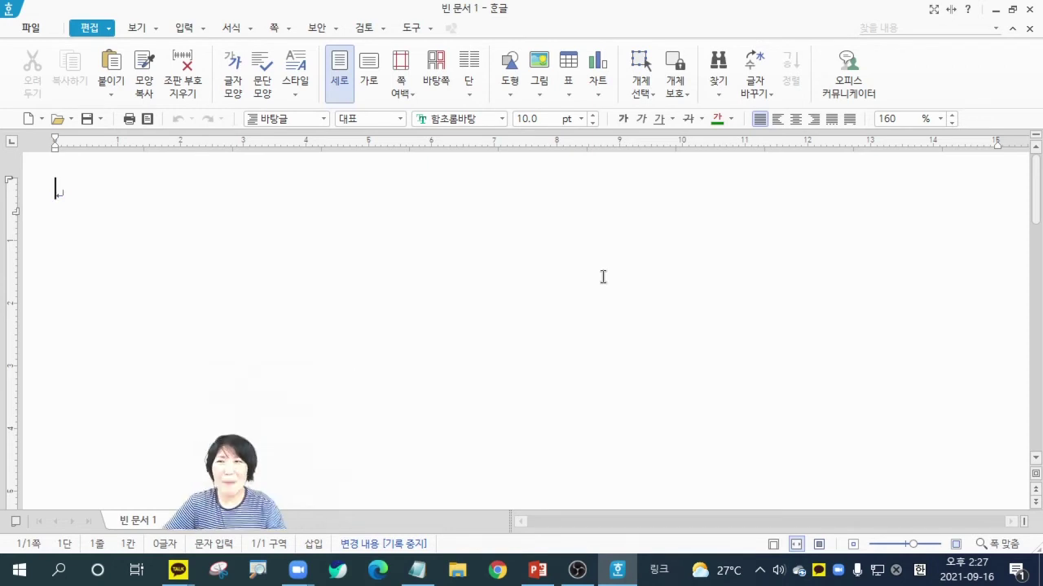
Insert the ※ symbol from the HNC character map at the start of the blank document.
{"action": "left_click", "coordinate": [184, 27]}
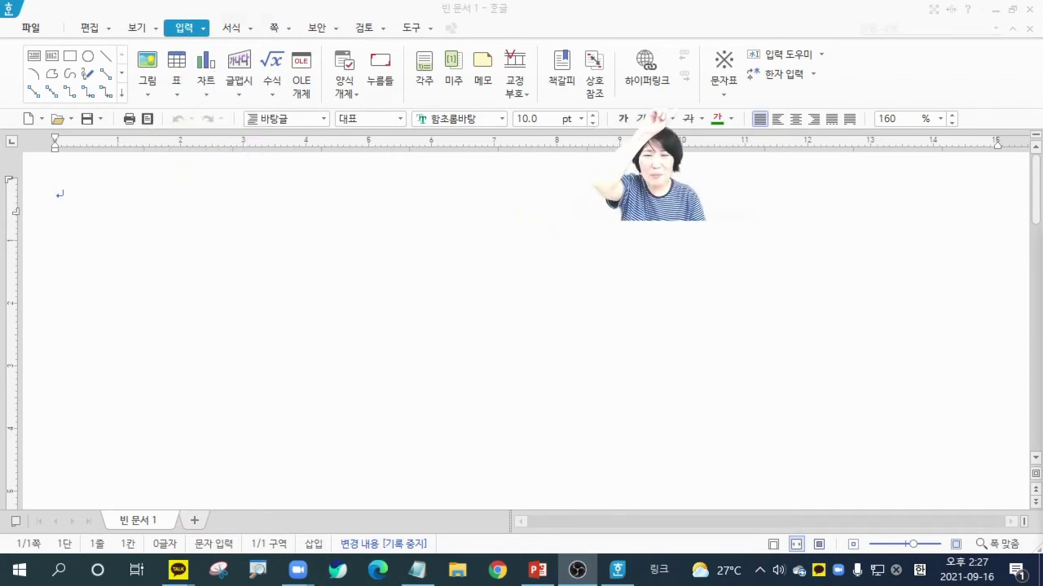
{"action": "left_click", "coordinate": [727, 95]}
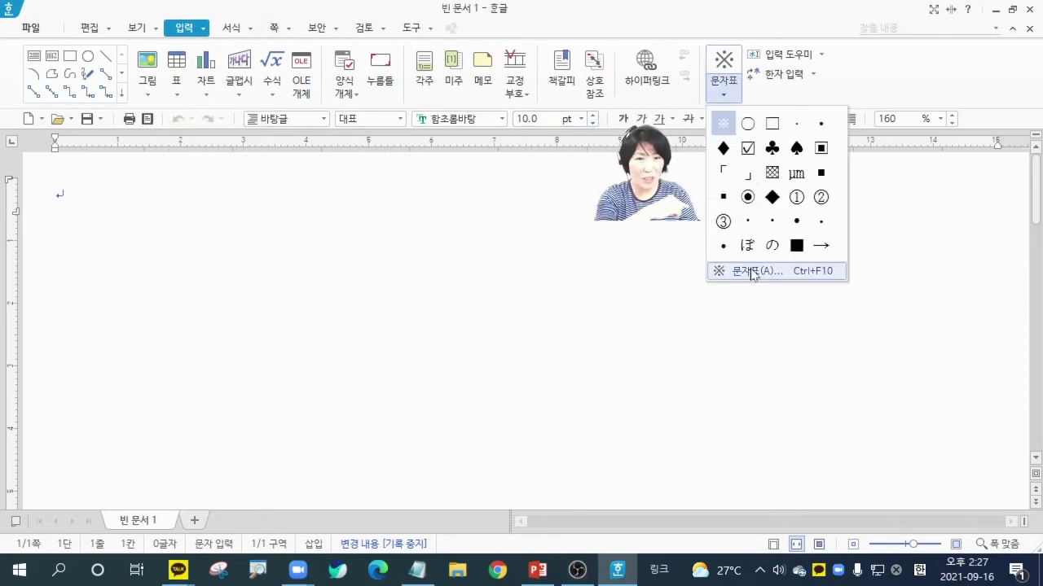
{"action": "left_click", "coordinate": [750, 269]}
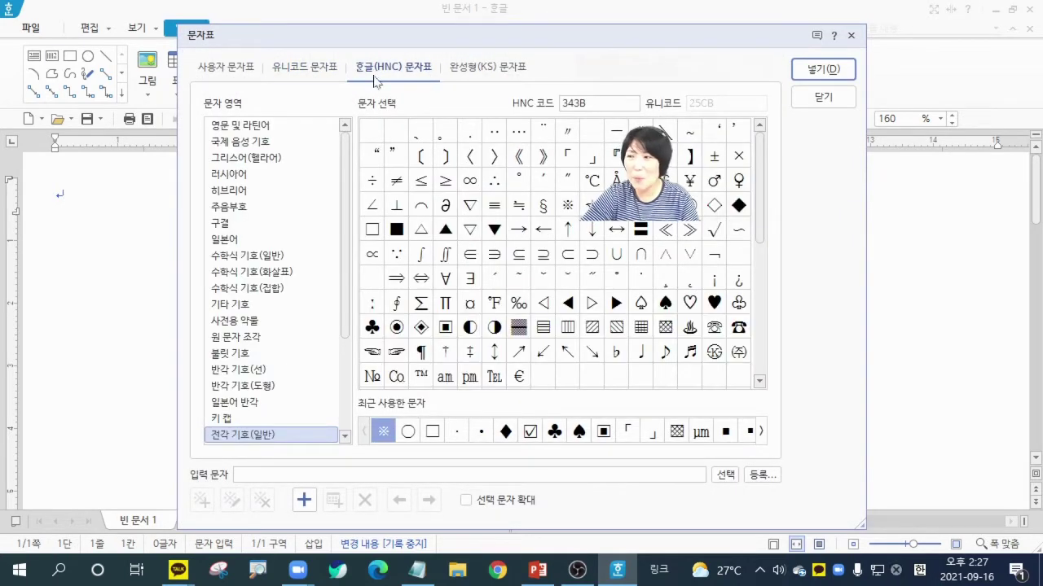
{"action": "left_click", "coordinate": [568, 206]}
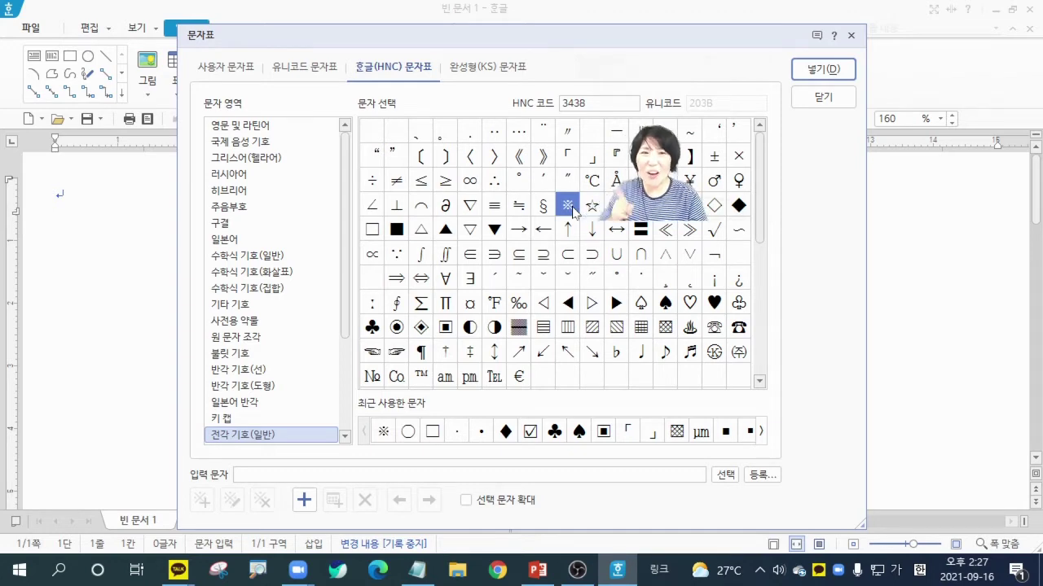
{"action": "left_click", "coordinate": [822, 70]}
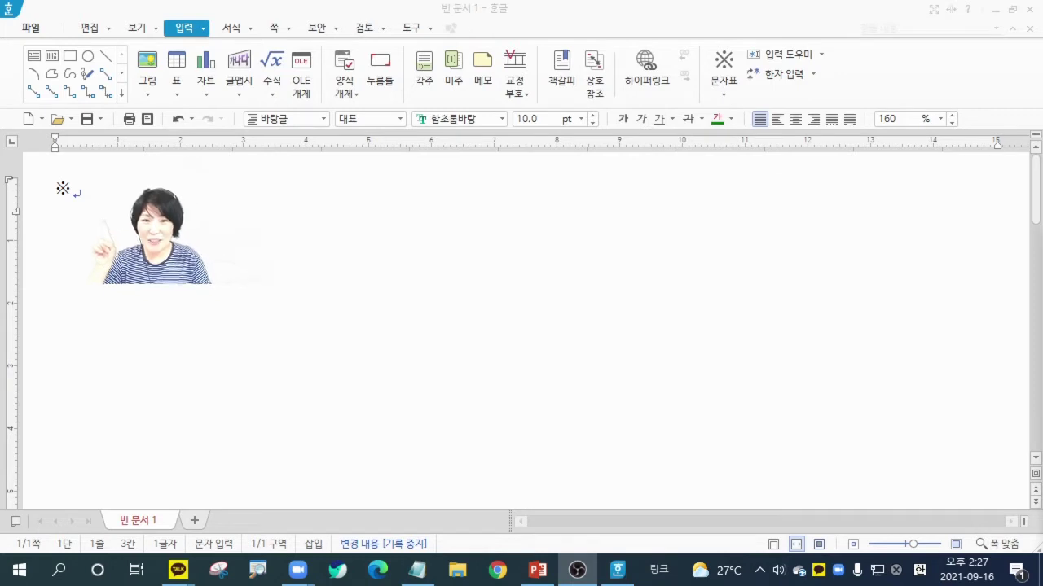
Enter the title text "공사 주민동의서" after the ※ symbol.
{"action": "left_click", "coordinate": [114, 204]}
{"action": "type", "text": "공사 주"}
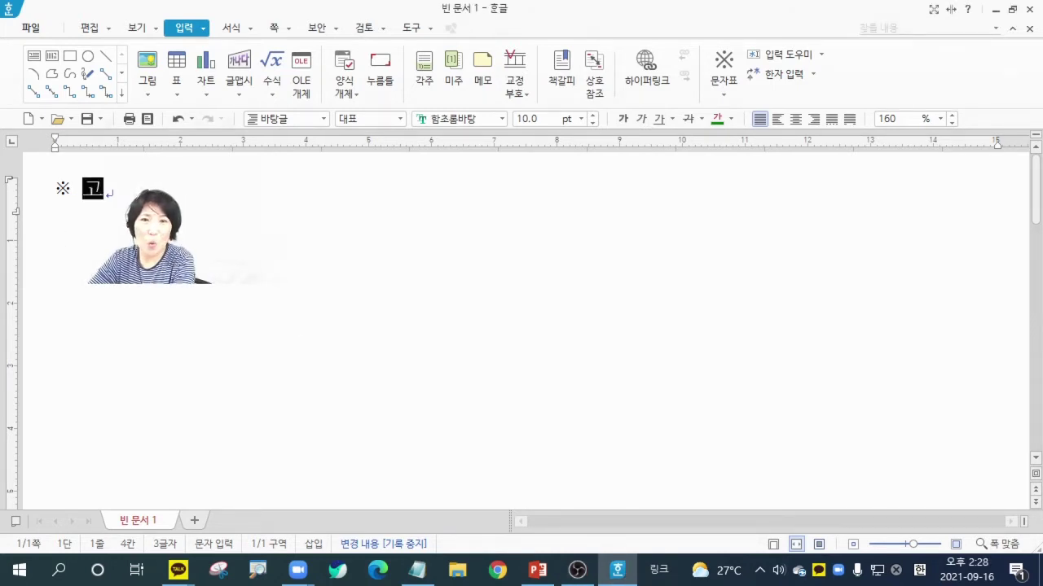
{"action": "type", "text": "민 "}
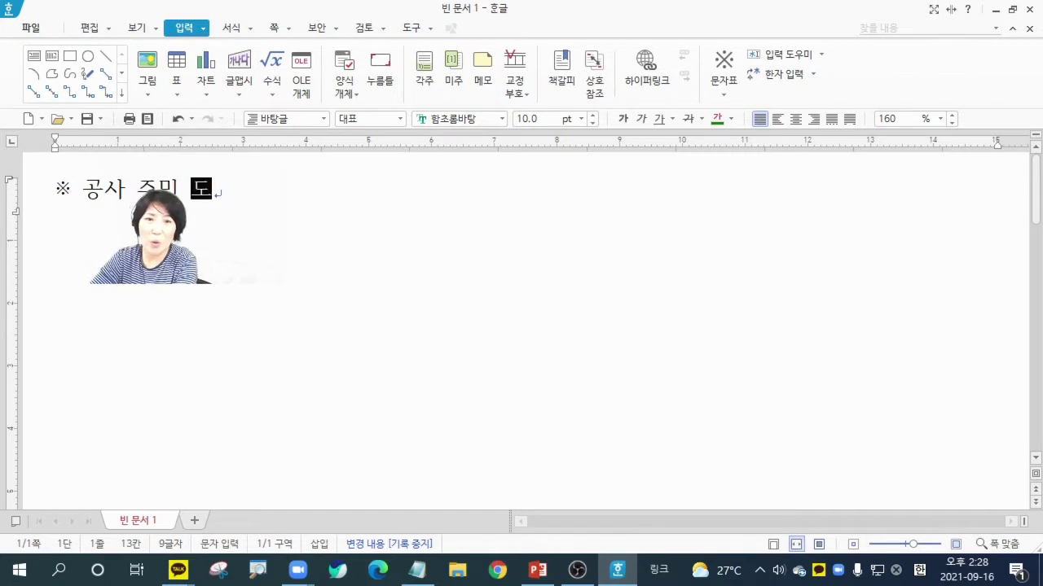
{"action": "type", "text": "동의서"}
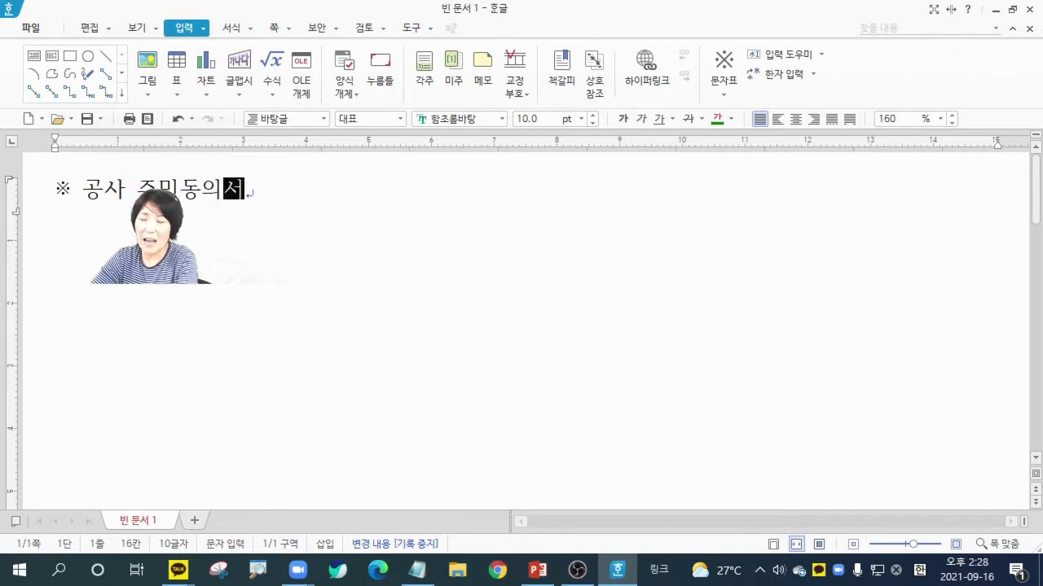
{"action": "left_click", "coordinate": [1003, 383]}
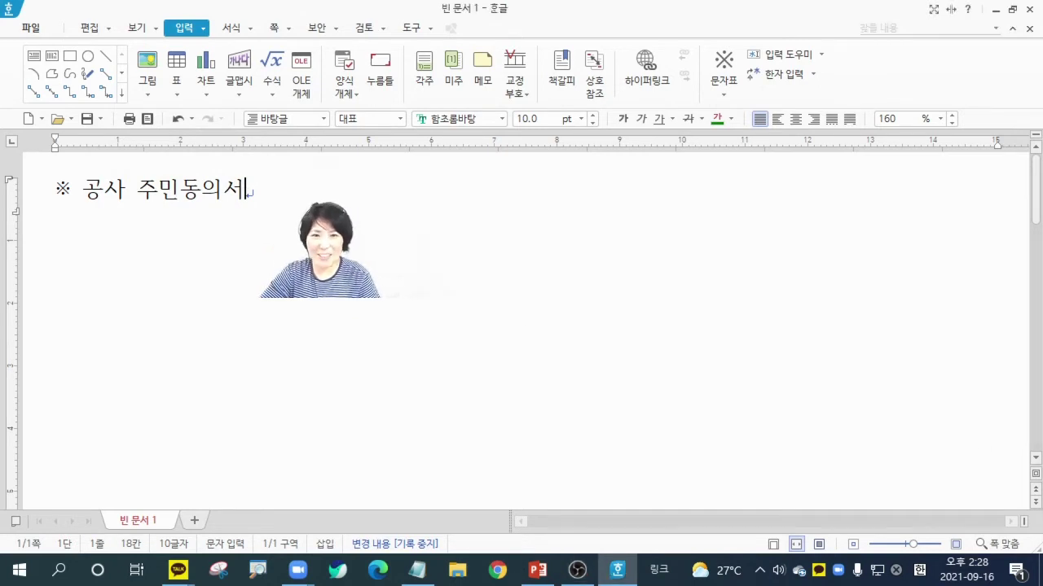
Insert a table of four rows and two columns on a new line below the title and treat it as a character.
{"action": "left_click", "coordinate": [955, 545]}
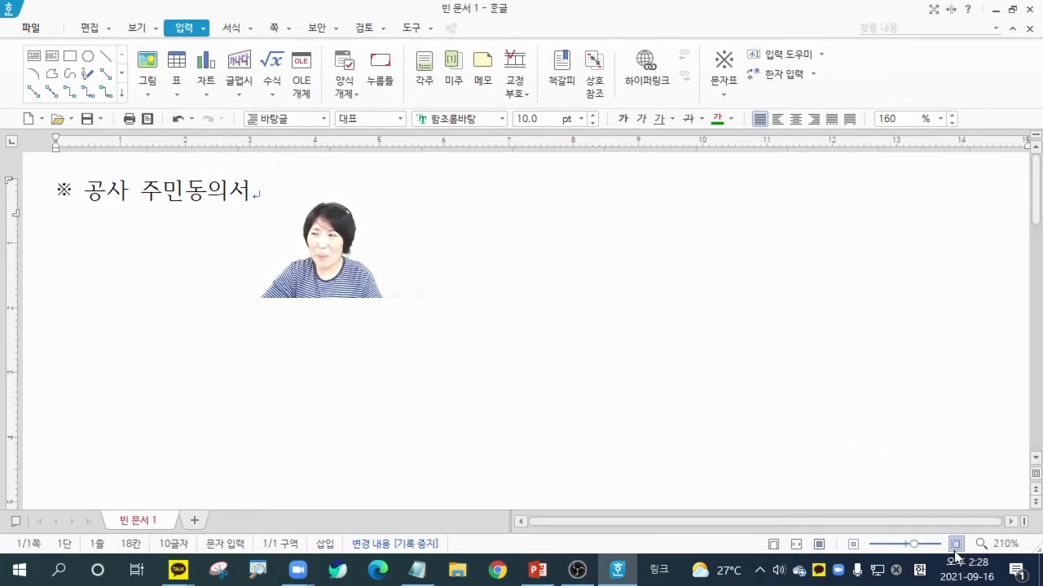
{"action": "left_click", "coordinate": [955, 550]}
{"action": "left_click", "coordinate": [954, 550]}
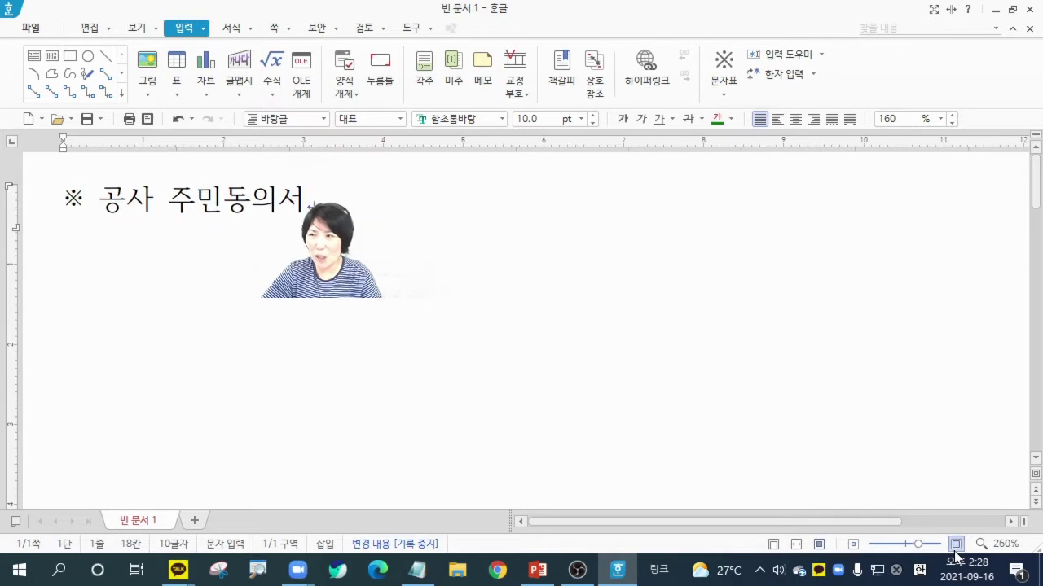
{"action": "left_click", "coordinate": [954, 550]}
{"action": "left_click", "coordinate": [955, 550]}
{"action": "left_click", "coordinate": [955, 550]}
{"action": "left_click", "coordinate": [955, 550]}
{"action": "left_click", "coordinate": [954, 549]}
{"action": "left_click", "coordinate": [955, 550]}
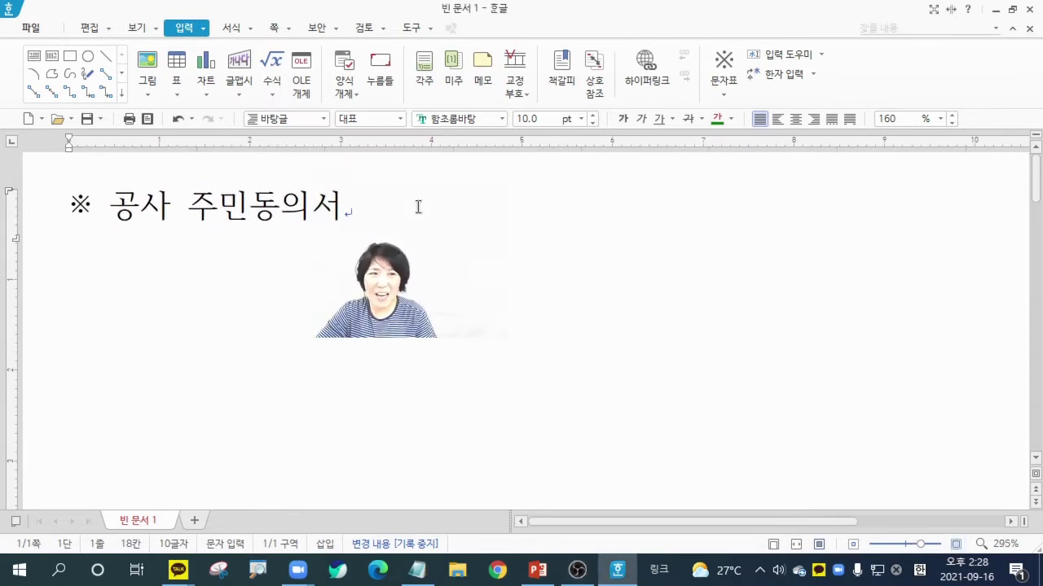
{"action": "key", "text": "Return"}
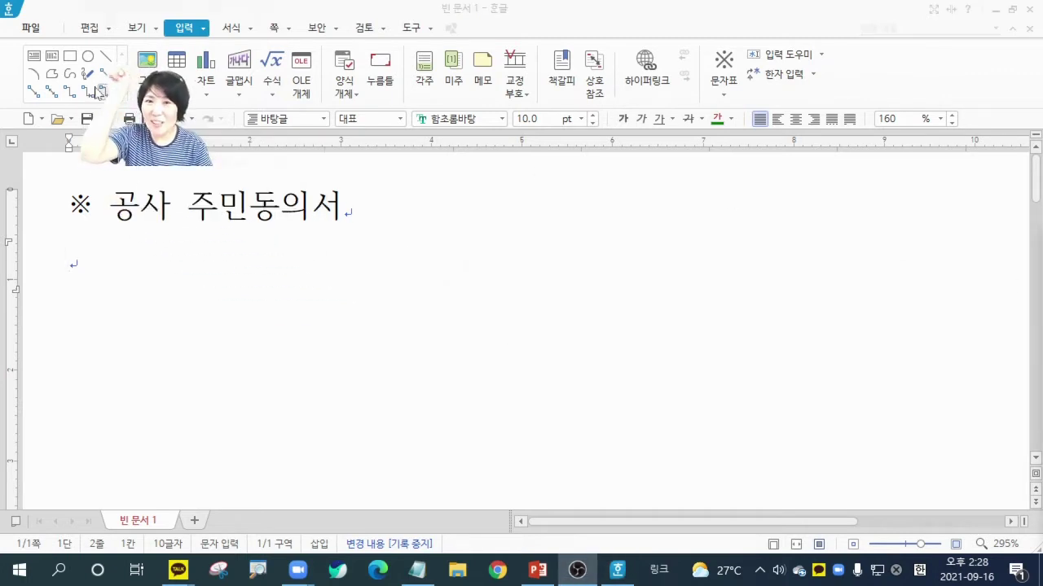
{"action": "left_click", "coordinate": [80, 35]}
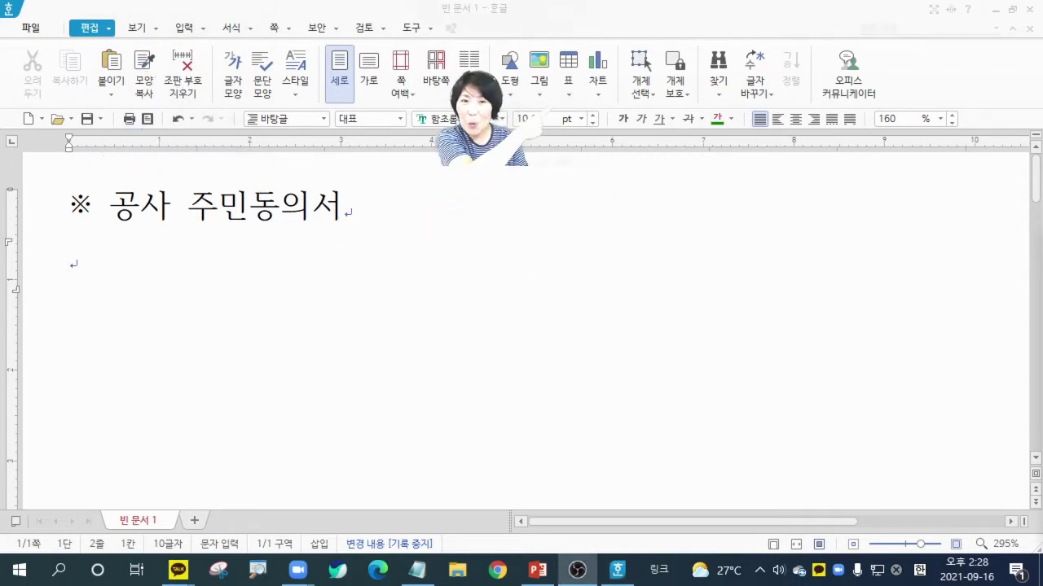
{"action": "left_click", "coordinate": [568, 95]}
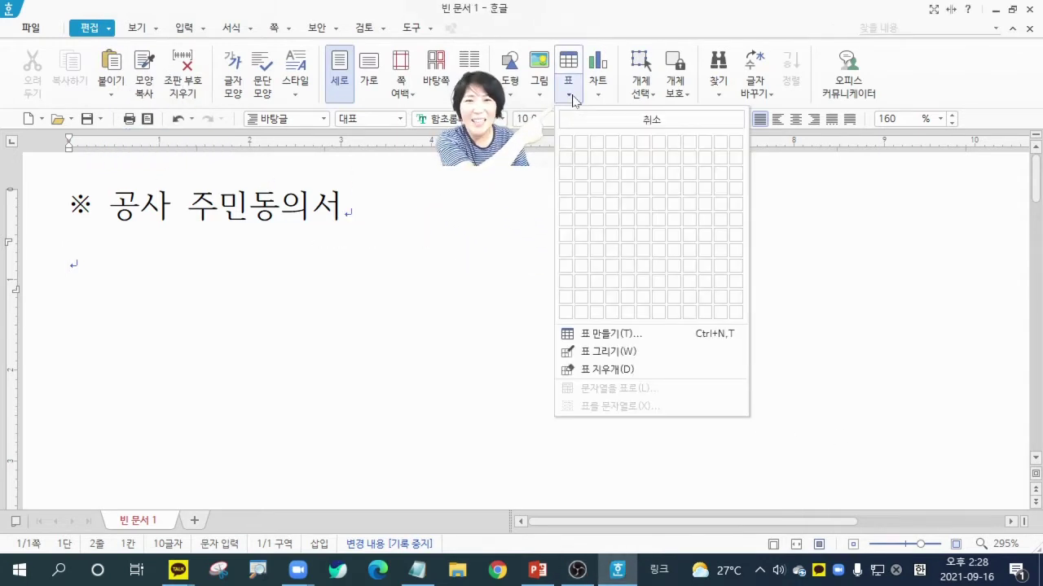
{"action": "left_click", "coordinate": [583, 194]}
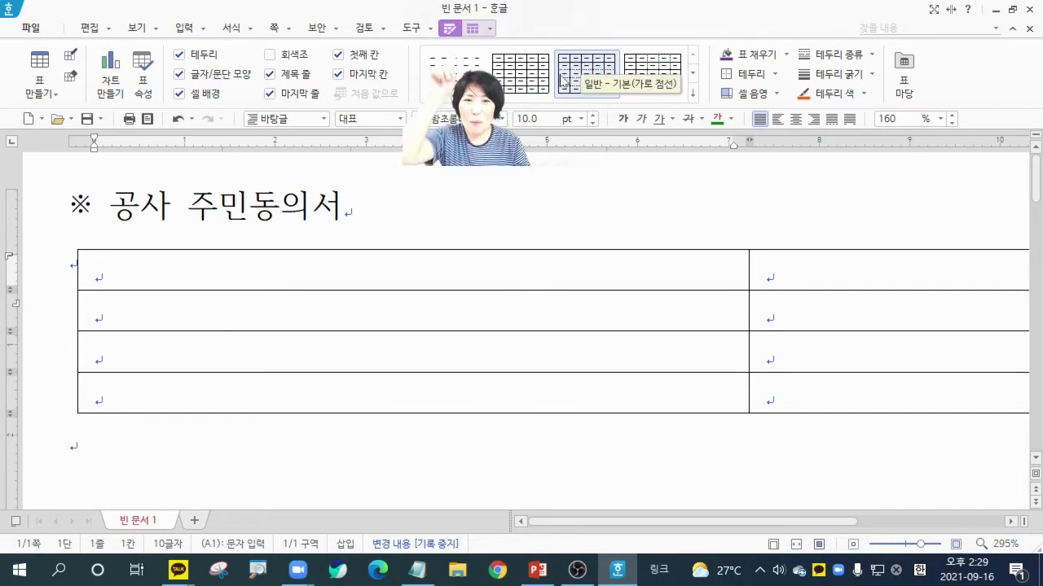
{"action": "left_click", "coordinate": [473, 31]}
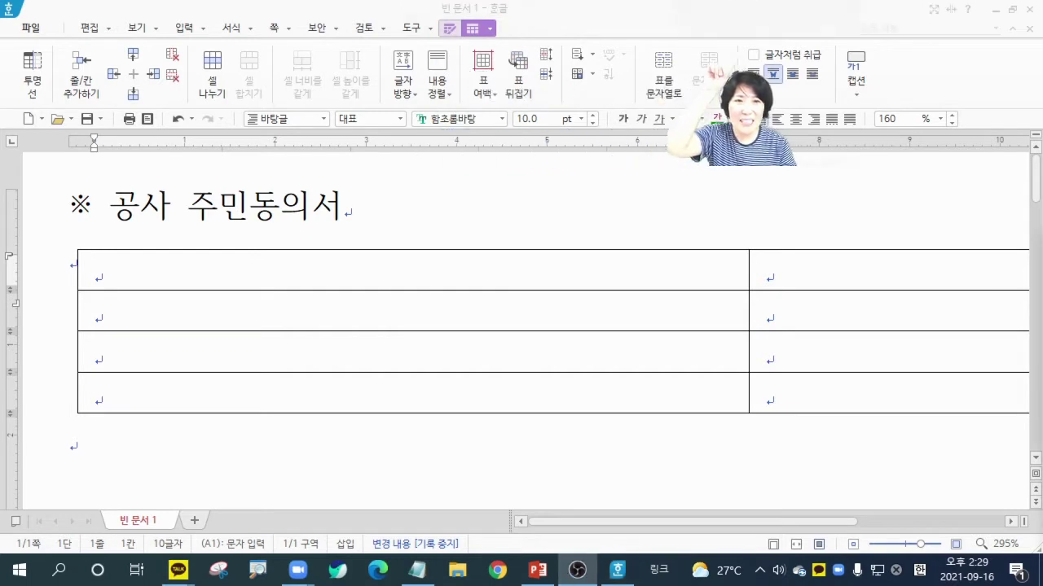
{"action": "left_click", "coordinate": [753, 56]}
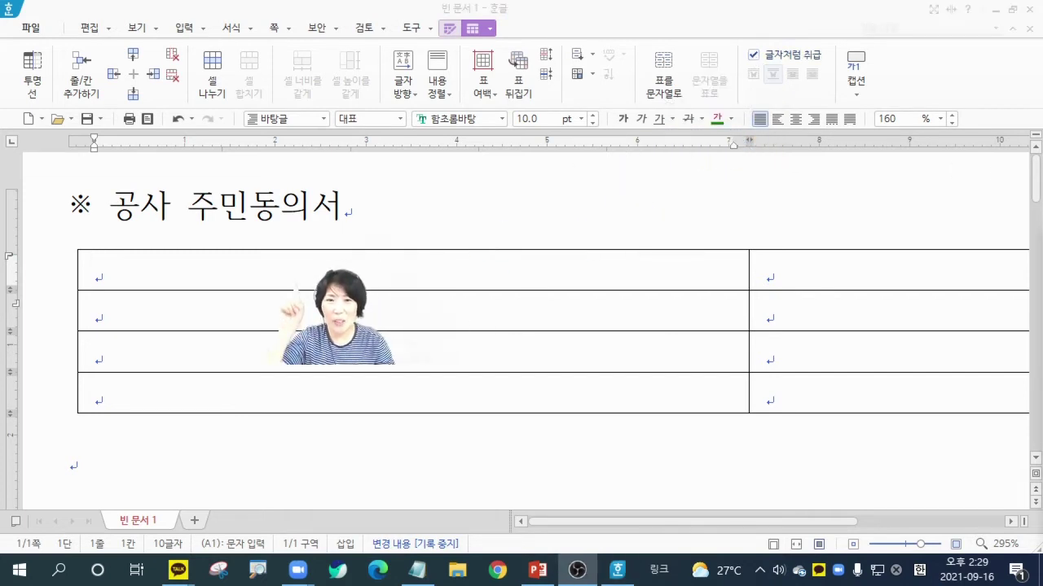
Fill the table's first column with 세대, 업체명, 공사 기간 and 공사 내용.
{"action": "type", "text": "세대"}
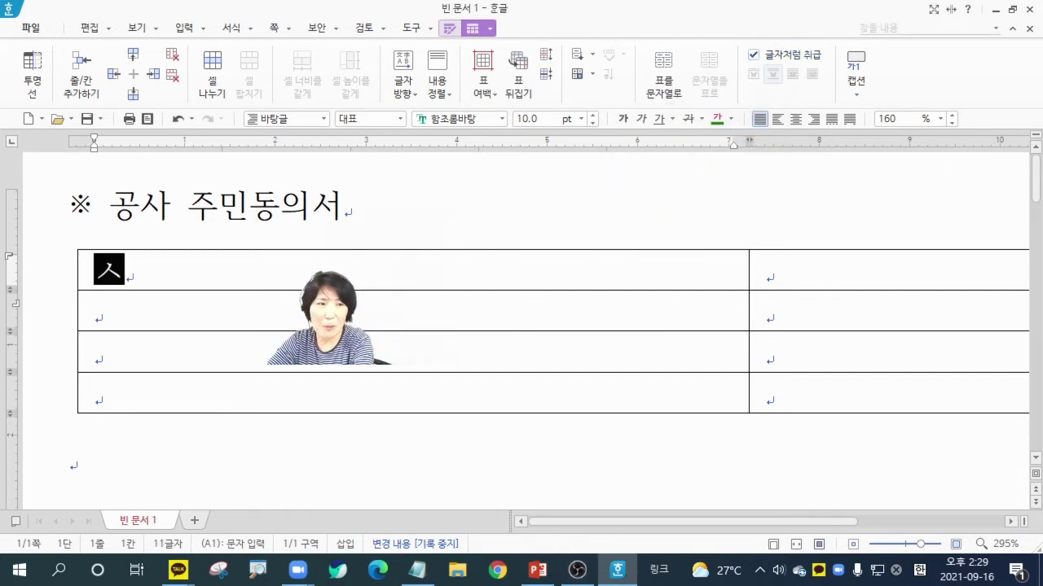
{"action": "left_click", "coordinate": [99, 314]}
{"action": "type", "text": "업쳄"}
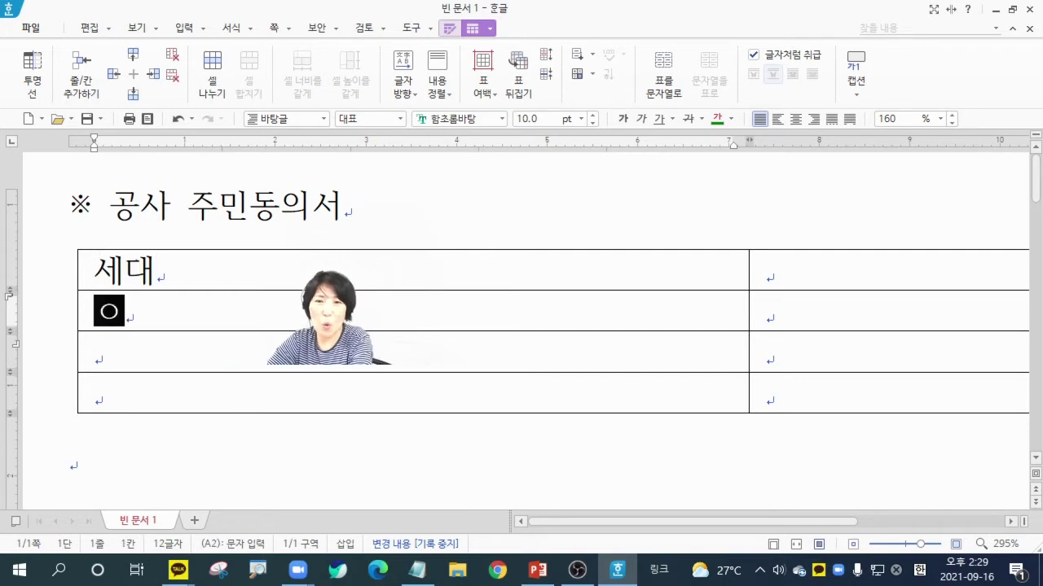
{"action": "type", "text": "명"}
{"action": "key", "text": "Down"}
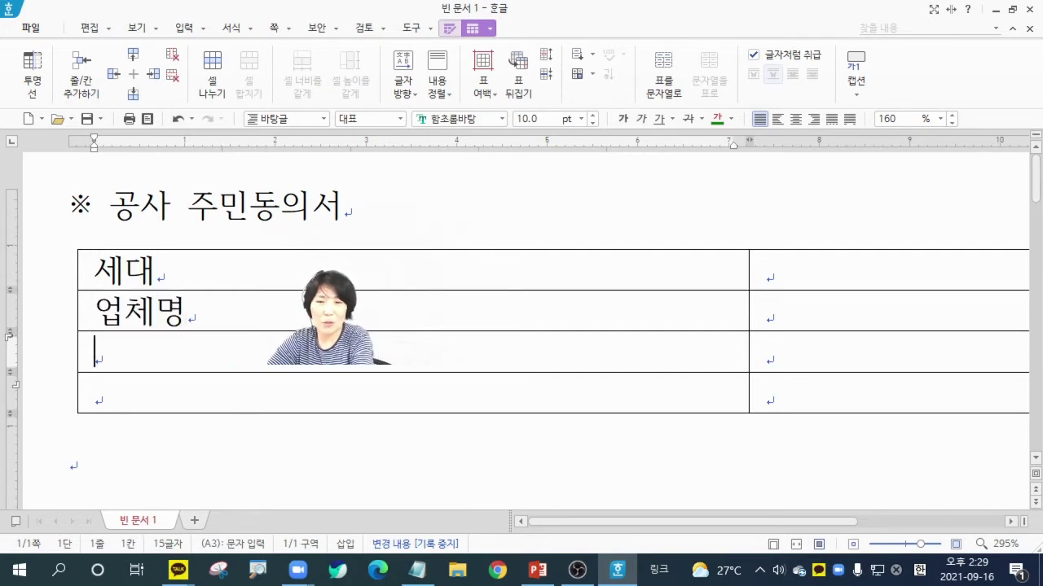
{"action": "type", "text": "공사 "}
{"action": "type", "text": "기간"}
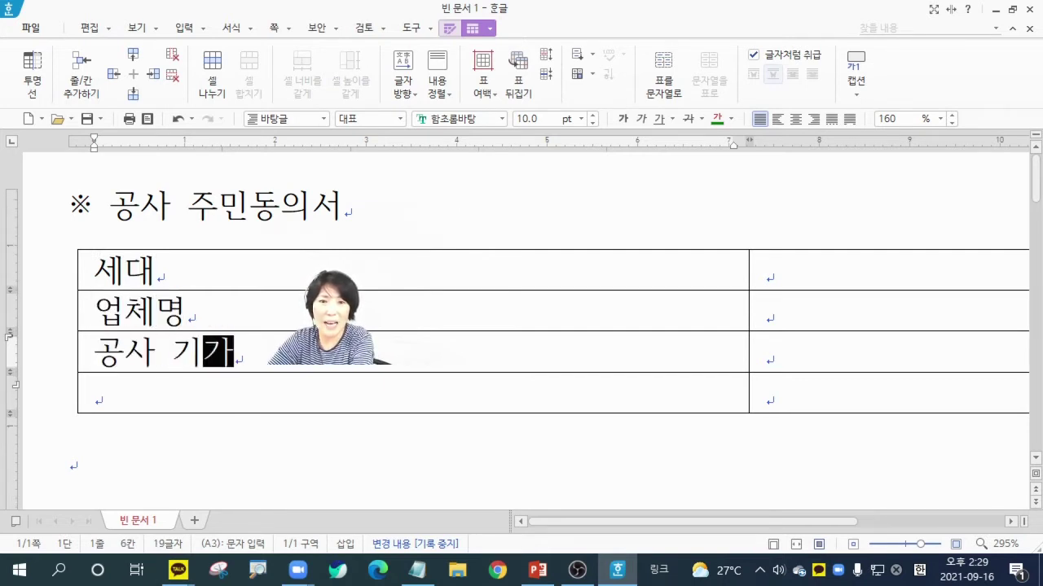
{"action": "key", "text": "Down"}
{"action": "type", "text": "공사 내용"}
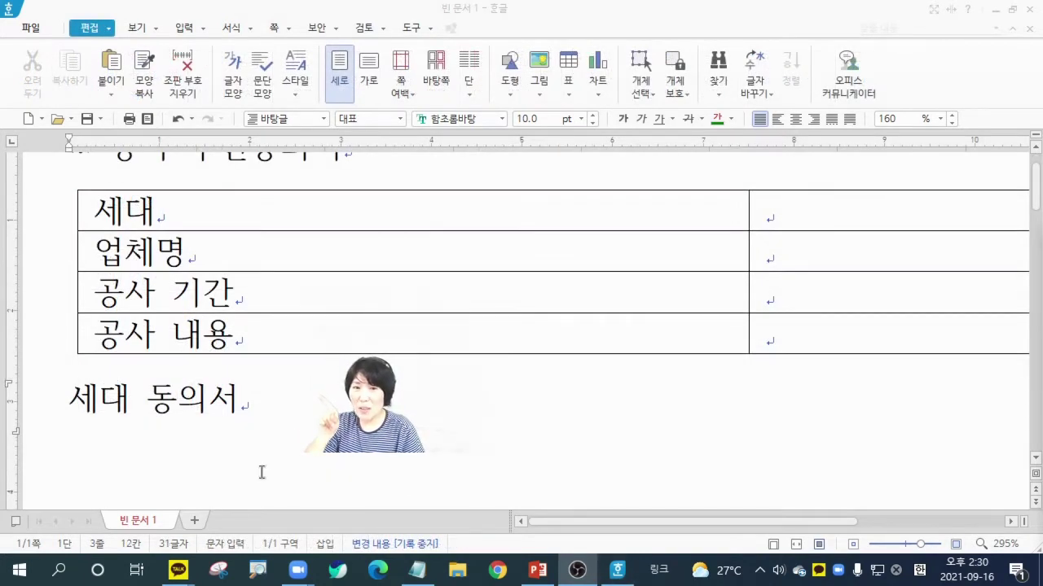
Enter the heading "세대 동의서" below the table and start a new line after it.
{"action": "left_click", "coordinate": [304, 411]}
{"action": "key", "text": "BackSpace"}
{"action": "type", "text": "세"}
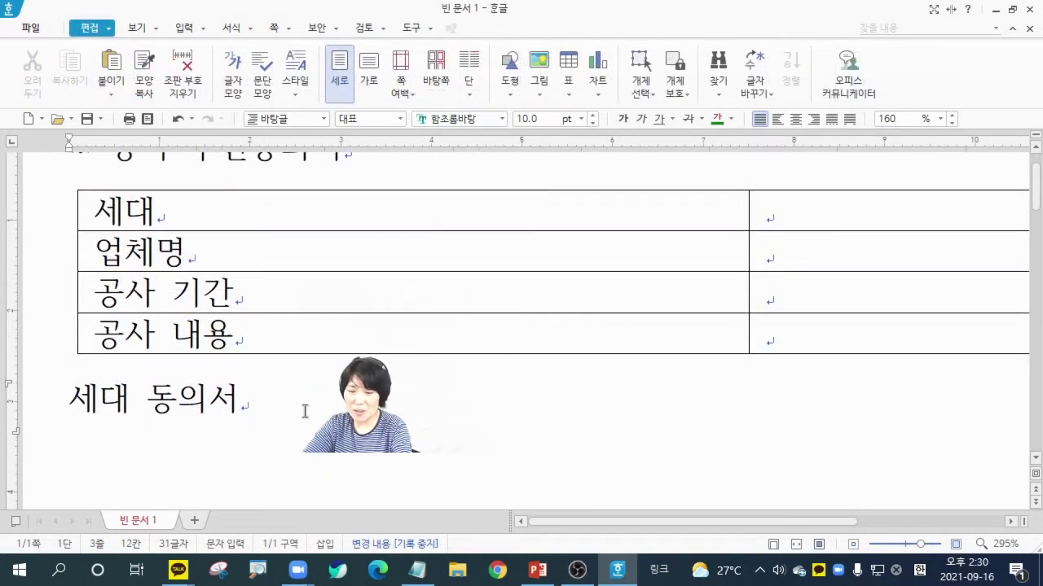
{"action": "key", "text": "BackSpace"}
{"action": "type", "text": "서"}
{"action": "key", "text": "Return"}
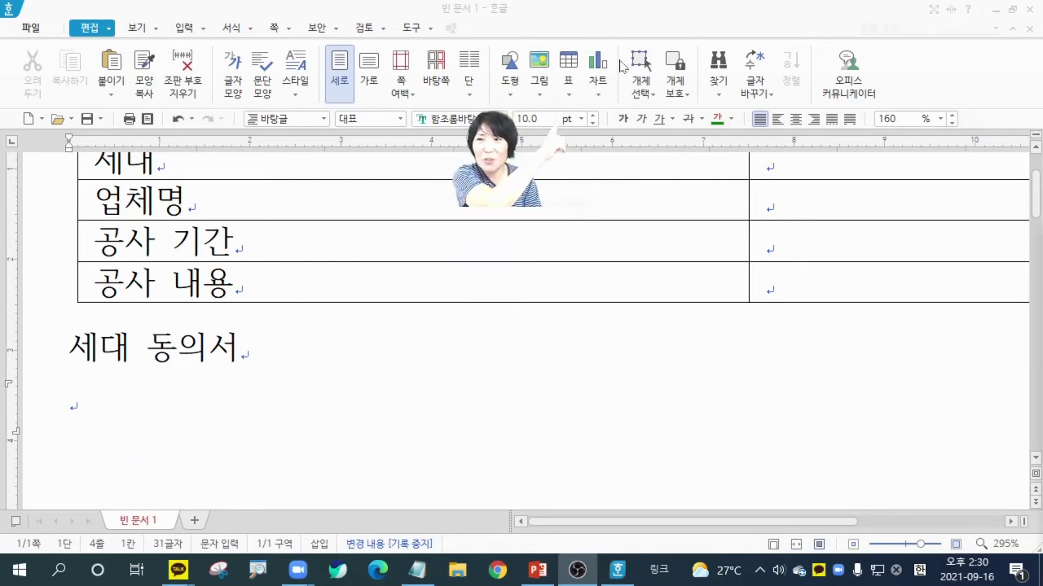
Insert a table of seven rows and two columns below "세대 동의서" and head its columns 호수 and 성명.
{"action": "left_click", "coordinate": [569, 86]}
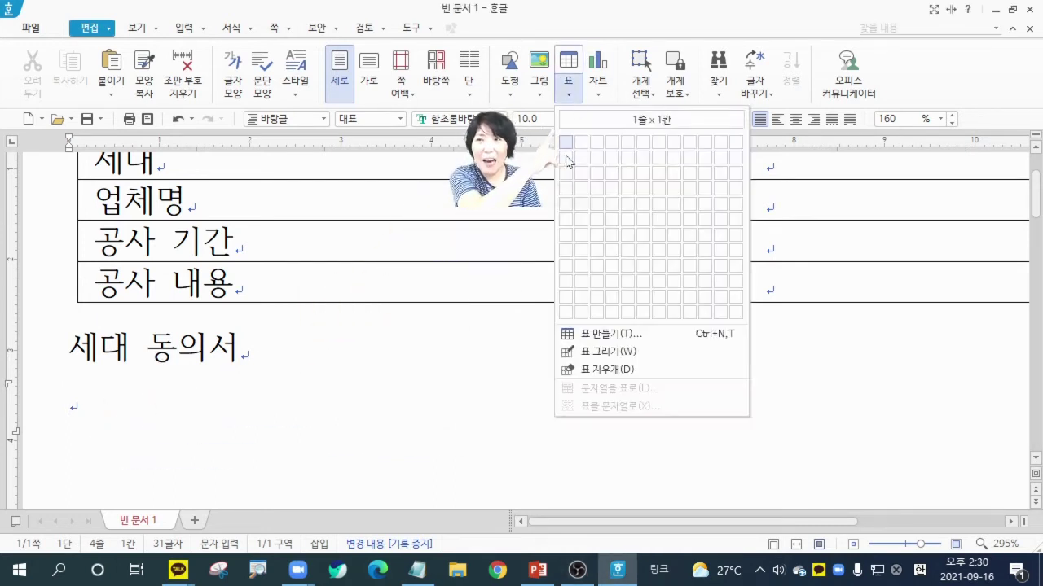
{"action": "left_click", "coordinate": [580, 245]}
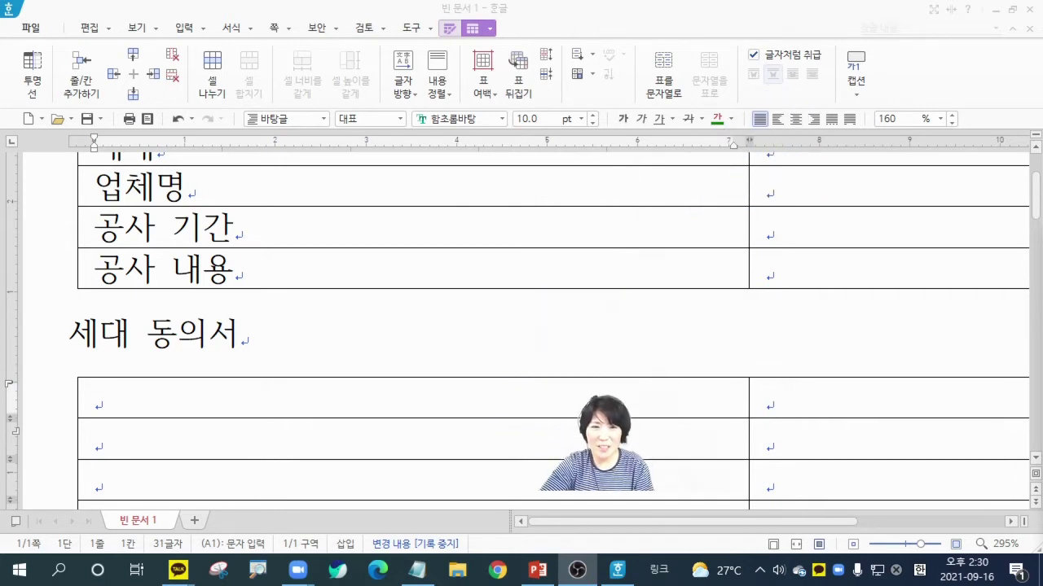
{"action": "left_click", "coordinate": [795, 544]}
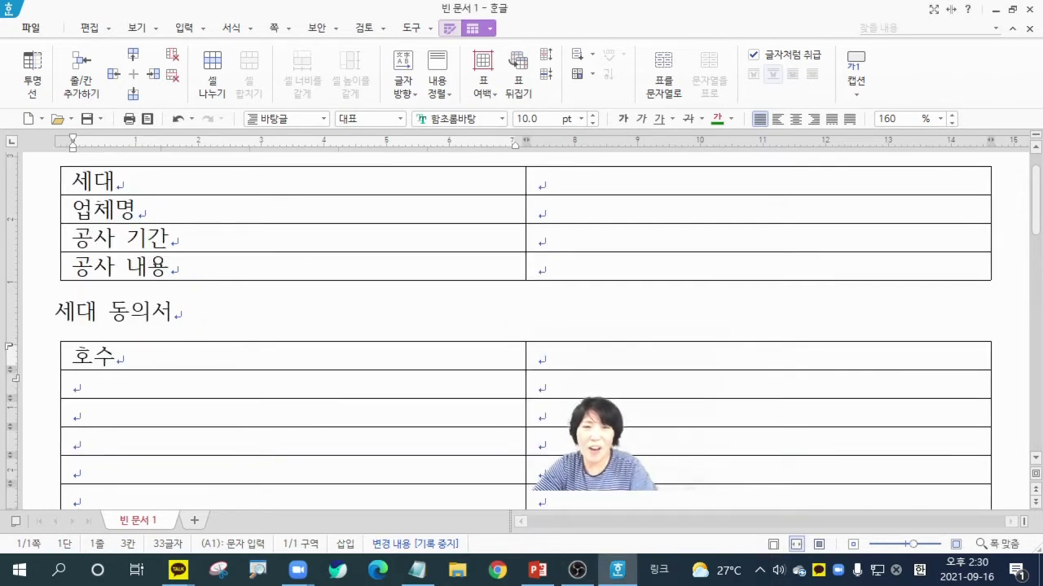
{"action": "left_click", "coordinate": [637, 355]}
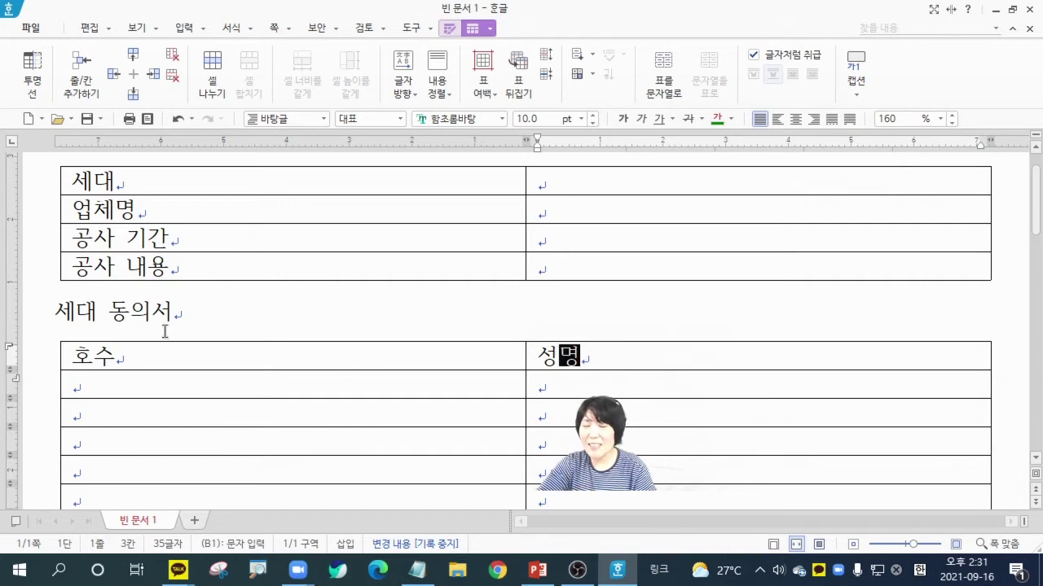
Number the rows under the 호수 heading from 1 to 6.
{"action": "scroll", "coordinate": [1036, 220], "scroll_direction": "down", "scroll_amount": 2}
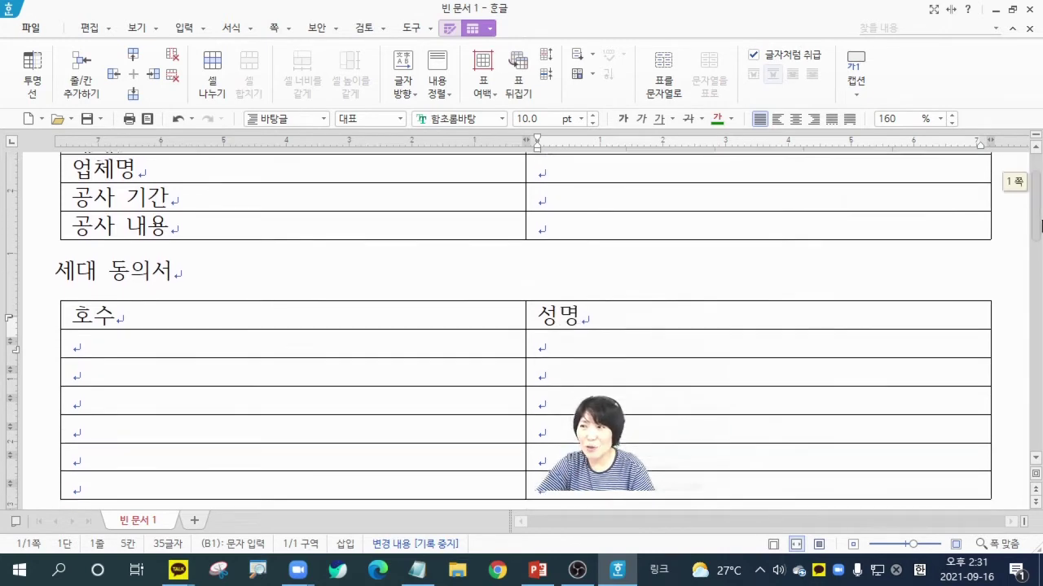
{"action": "left_click", "coordinate": [95, 298]}
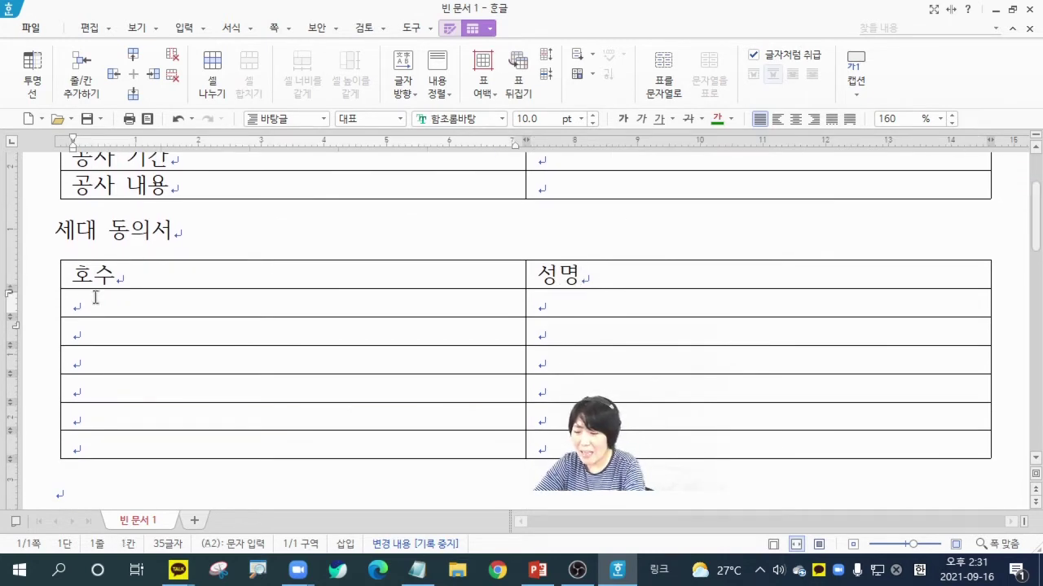
{"action": "type", "text": "5"}
{"action": "key", "text": "Down"}
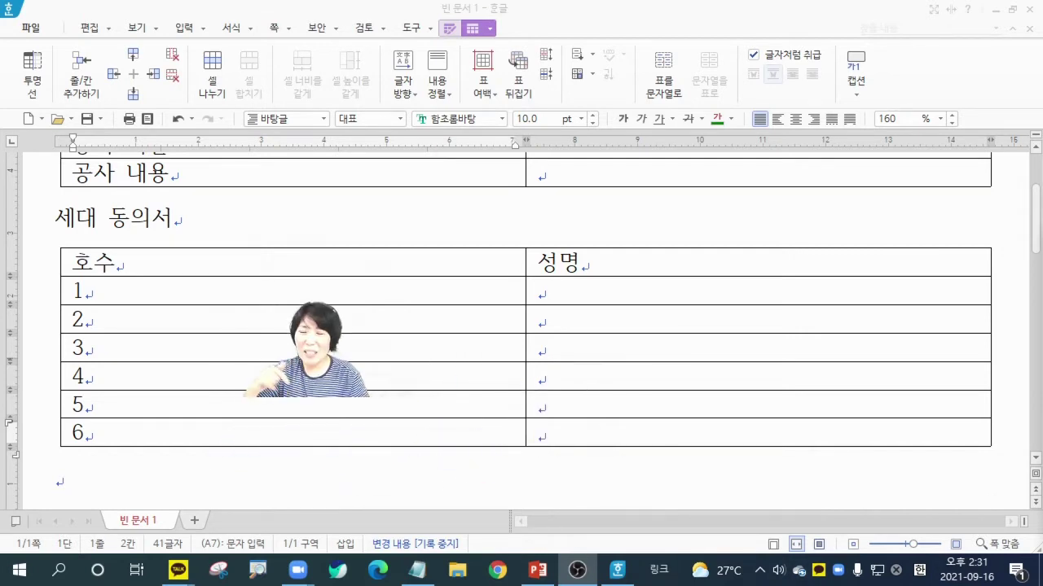
Change the font of the title line "※ 공사 주민동의서" to HY견명조.
{"action": "scroll", "coordinate": [180, 333], "scroll_direction": "up", "scroll_amount": 3}
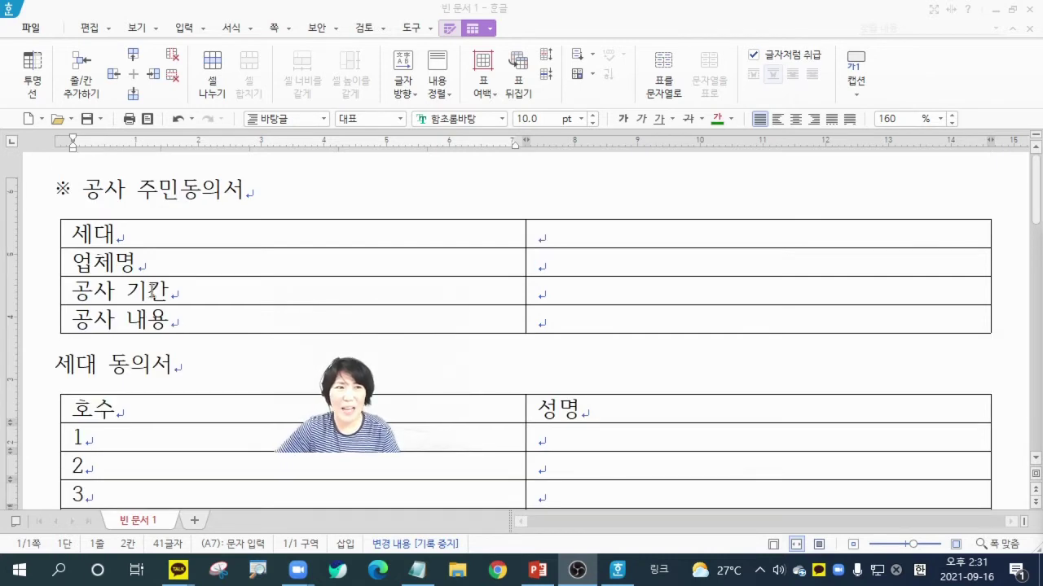
{"action": "left_click", "coordinate": [56, 190]}
{"action": "left_click", "coordinate": [257, 193], "text": "shift"}
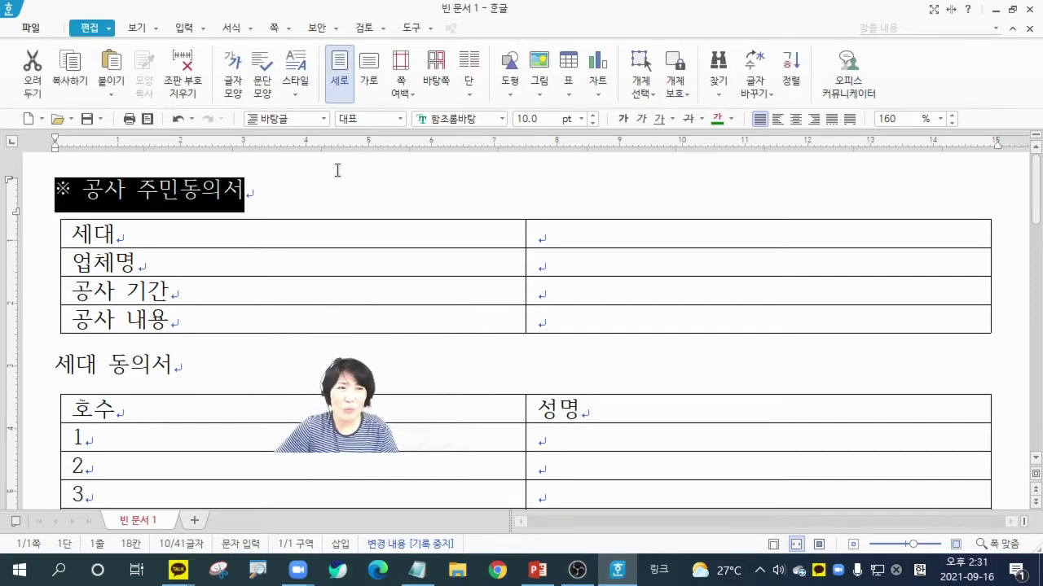
{"action": "left_click", "coordinate": [501, 119]}
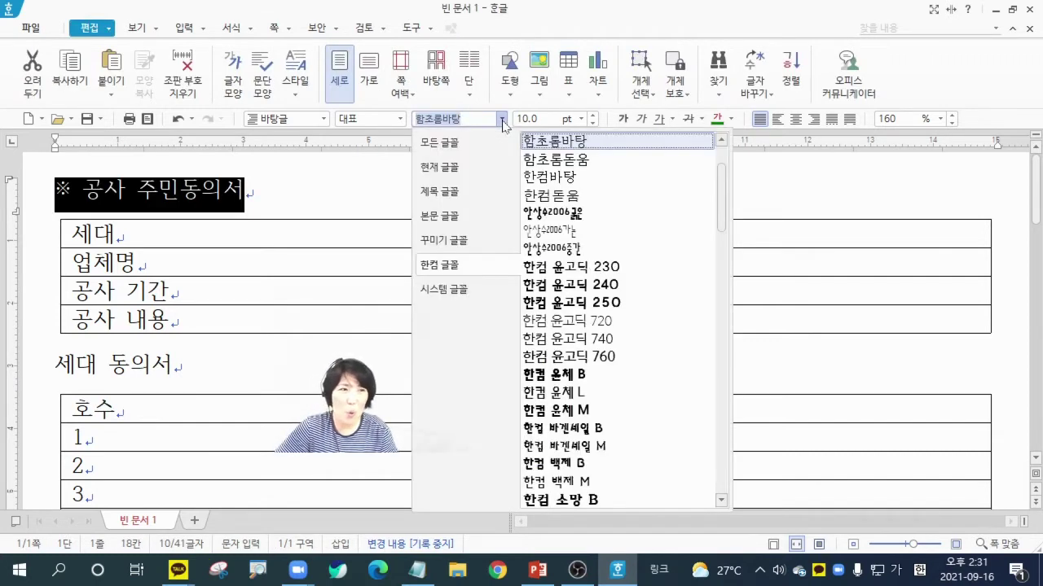
{"action": "scroll", "coordinate": [570, 247], "scroll_direction": "down", "scroll_amount": 12}
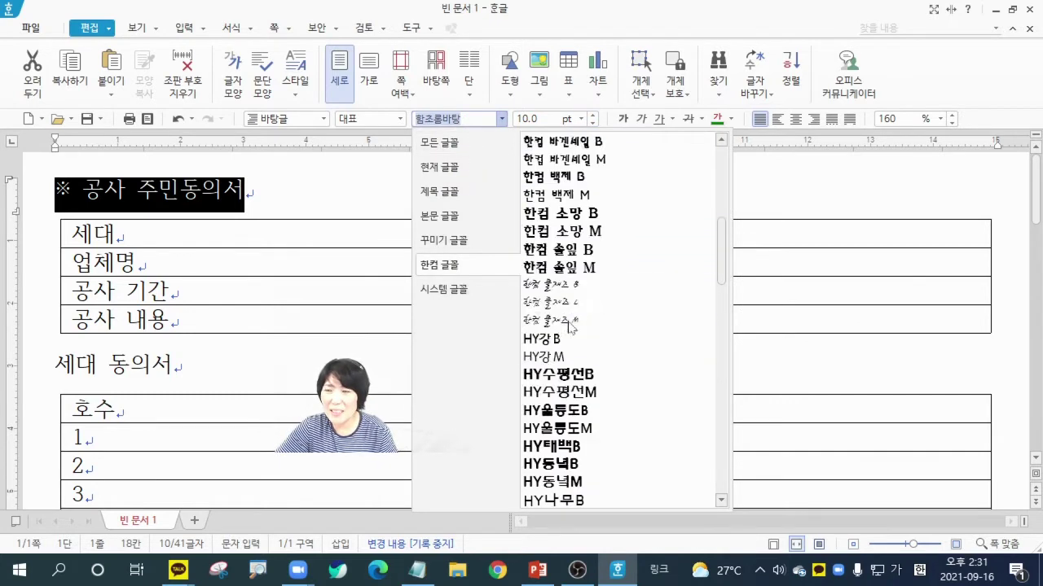
{"action": "scroll", "coordinate": [583, 358], "scroll_direction": "up", "scroll_amount": 10}
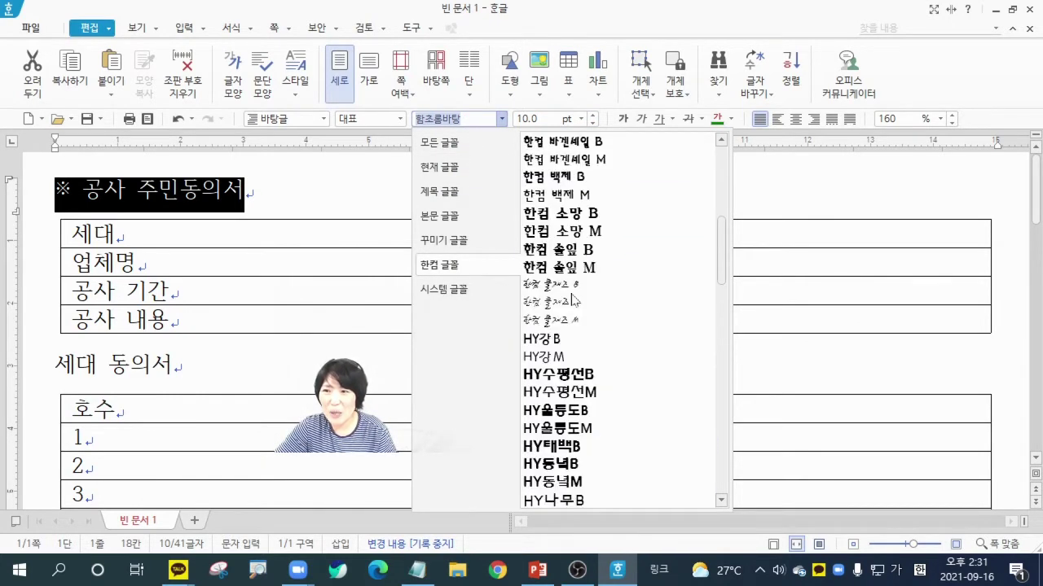
{"action": "scroll", "coordinate": [575, 399], "scroll_direction": "down", "scroll_amount": 5}
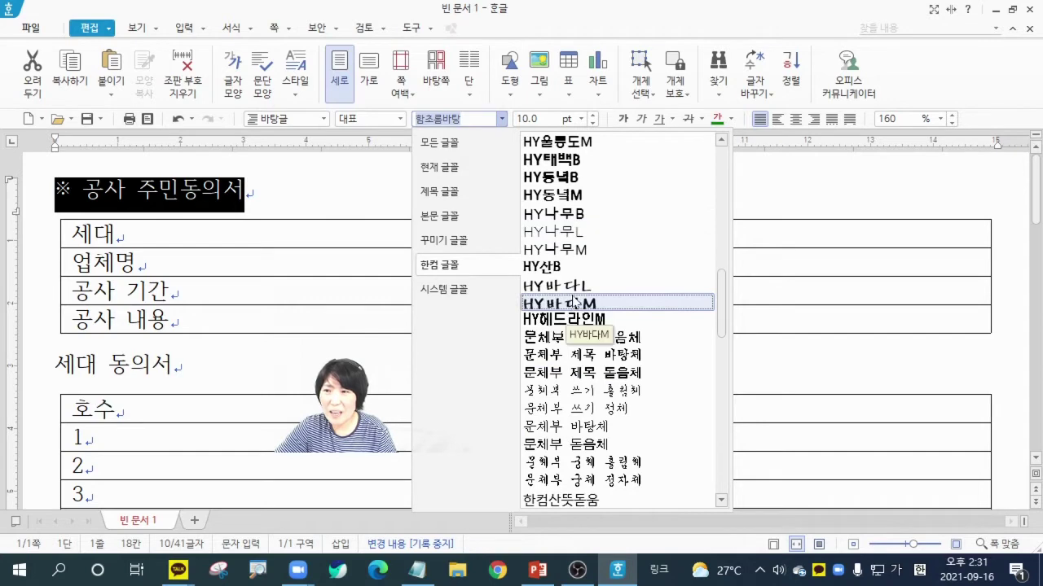
{"action": "scroll", "coordinate": [583, 301], "scroll_direction": "up", "scroll_amount": 6}
{"action": "left_click", "coordinate": [580, 143]}
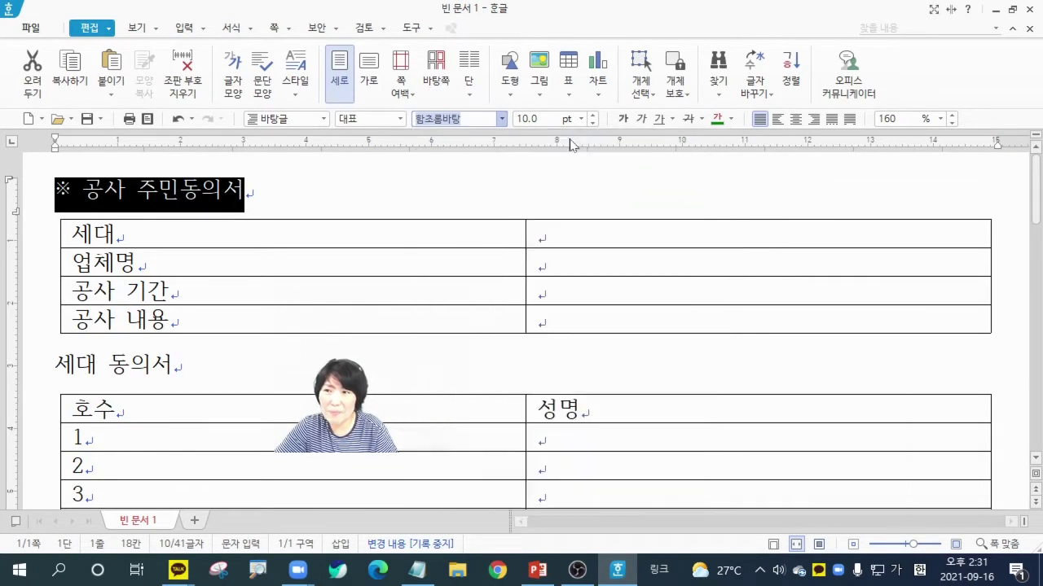
Set the title "※ 공사 주민동의서" to 32 pt and centre it on the page.
{"action": "left_click", "coordinate": [582, 119]}
{"action": "left_click", "coordinate": [542, 342]}
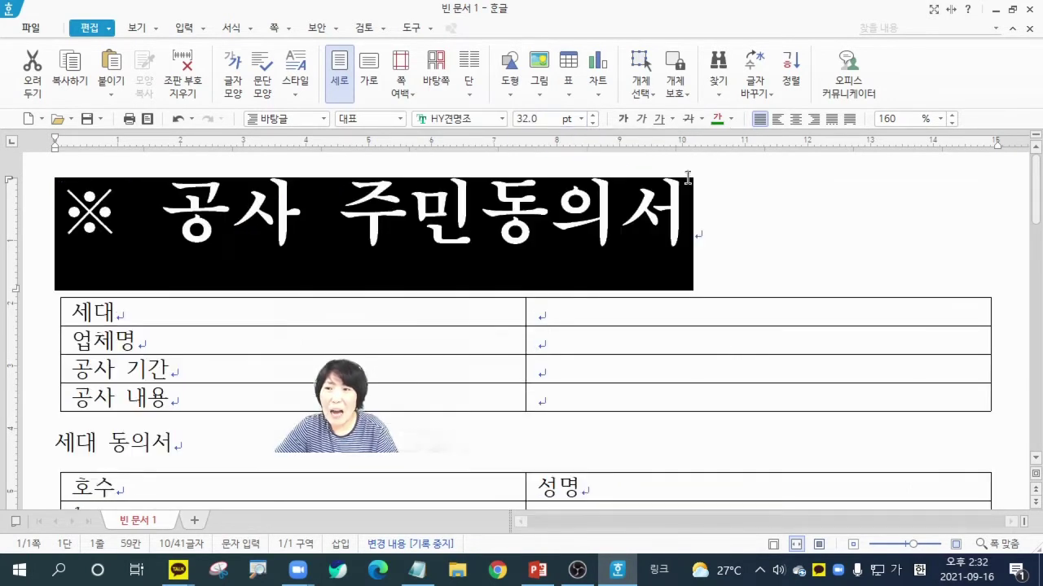
{"action": "left_click", "coordinate": [796, 119]}
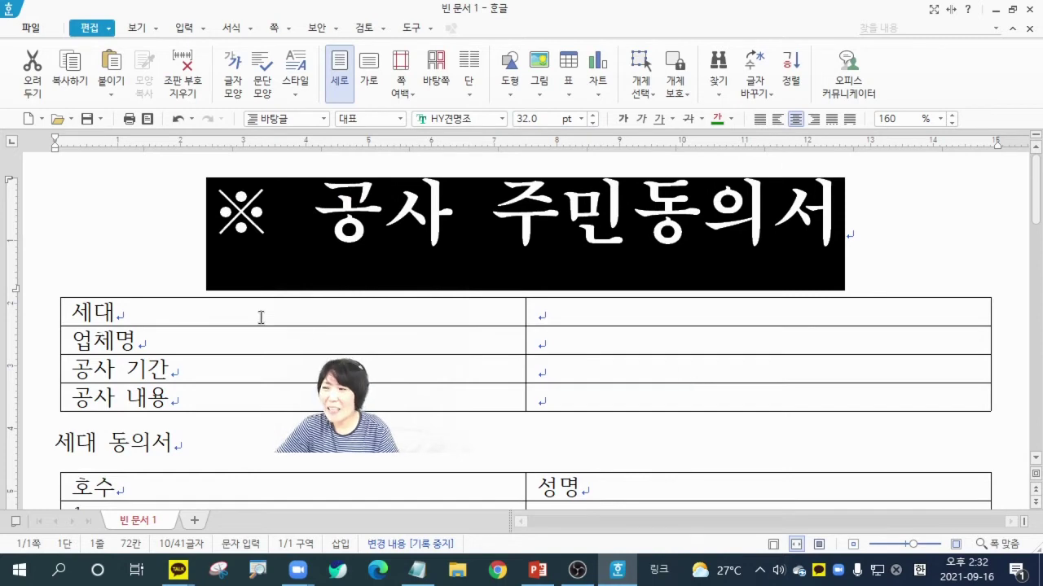
Apply the HY견명조 font to all cells of the details table below the title.
{"action": "left_click_drag", "start_coordinate": [261, 317], "coordinate": [605, 402]}
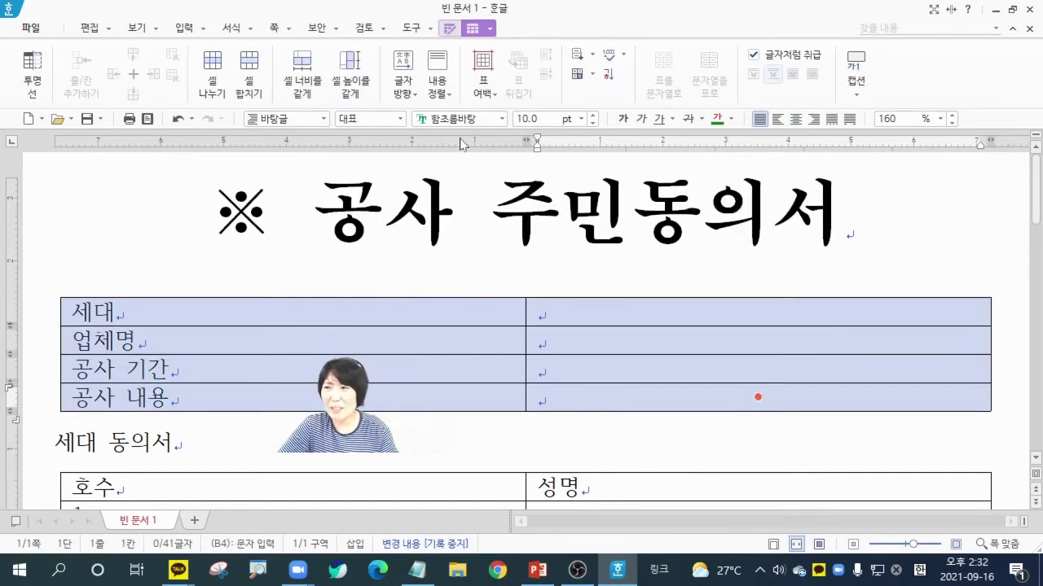
{"action": "left_click", "coordinate": [501, 119]}
{"action": "scroll", "coordinate": [568, 184], "scroll_direction": "down", "scroll_amount": 2}
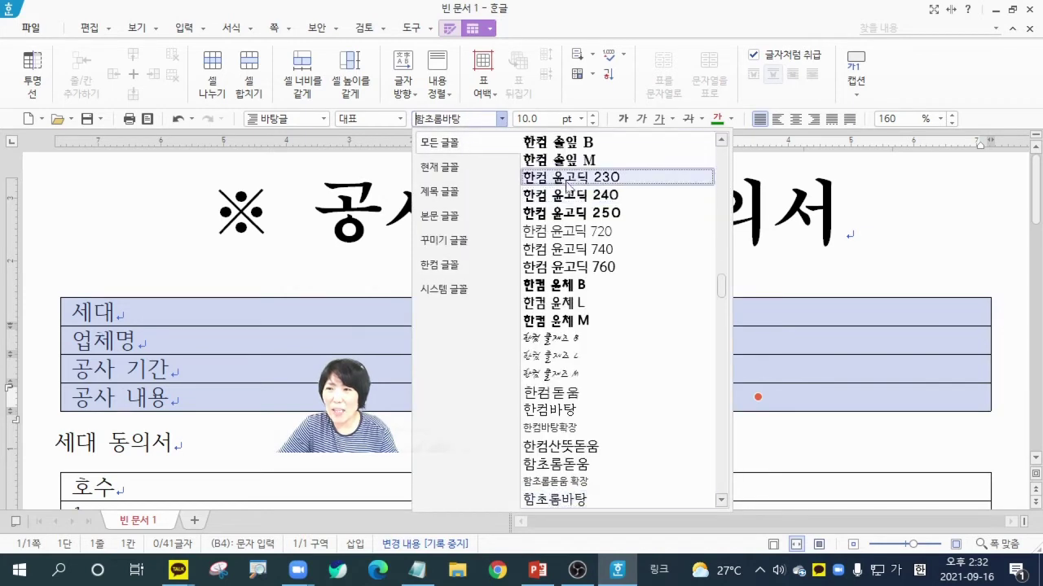
{"action": "left_click", "coordinate": [439, 167]}
{"action": "left_click", "coordinate": [574, 161]}
Set the text of the whole details table to 20 pt and centre it in the cells.
{"action": "left_click", "coordinate": [580, 118]}
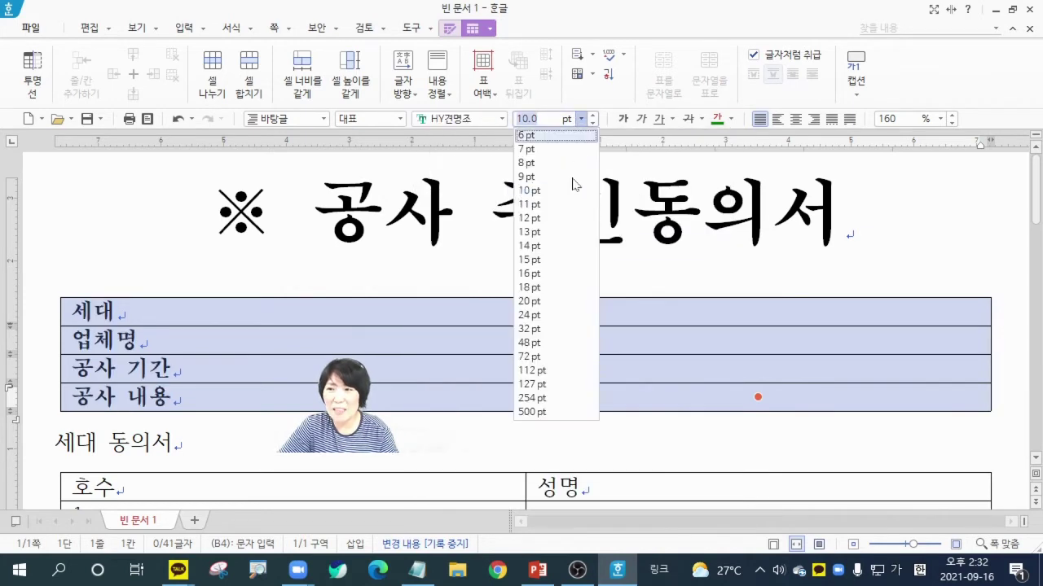
{"action": "left_click", "coordinate": [531, 301]}
{"action": "left_click", "coordinate": [796, 120]}
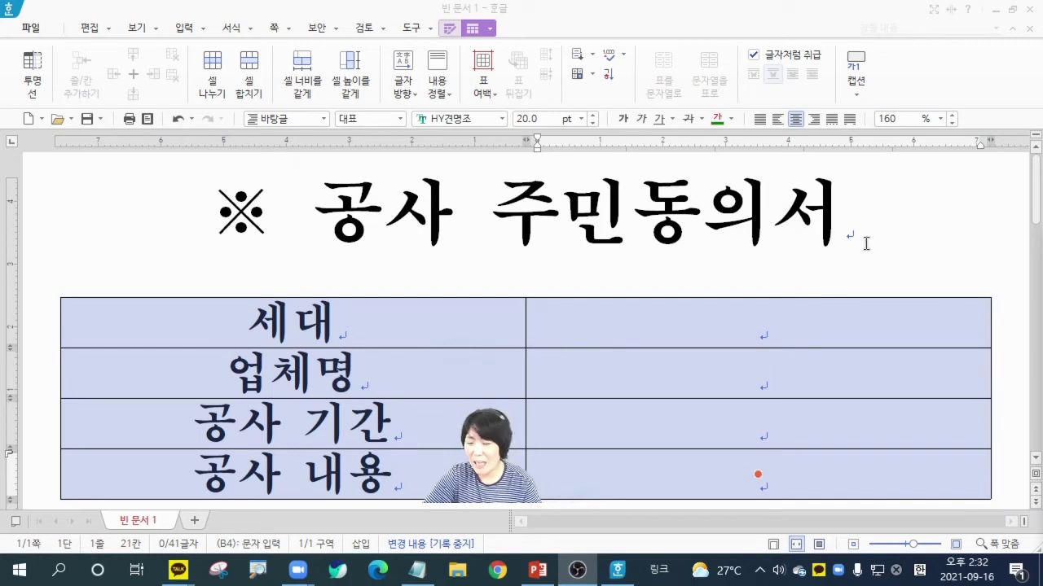
{"action": "left_click", "coordinate": [870, 272]}
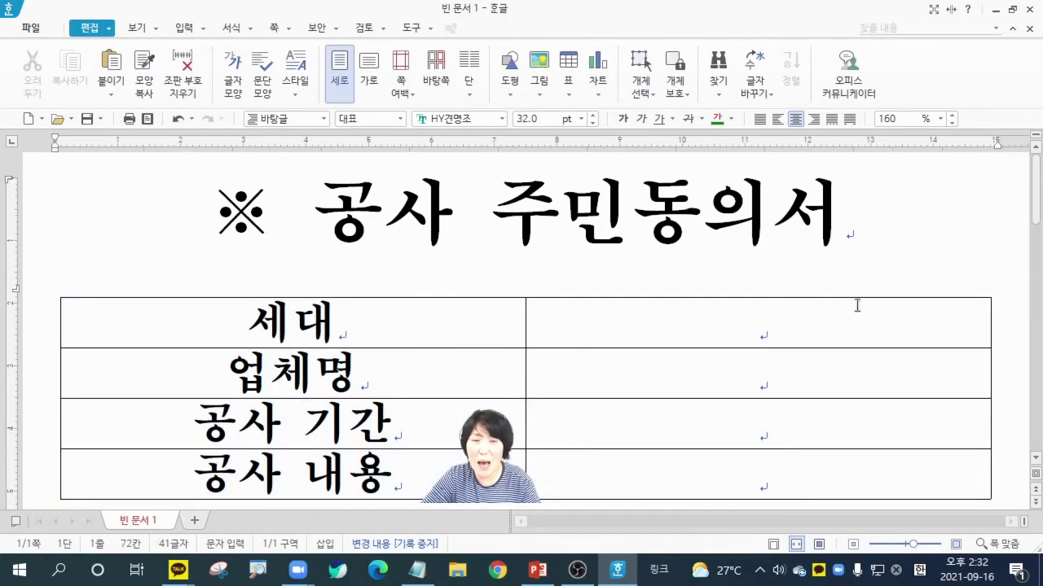
Format the heading "세대 동의서" in HY견명조 at 20 pt.
{"action": "scroll", "coordinate": [850, 321], "scroll_direction": "down", "scroll_amount": 4}
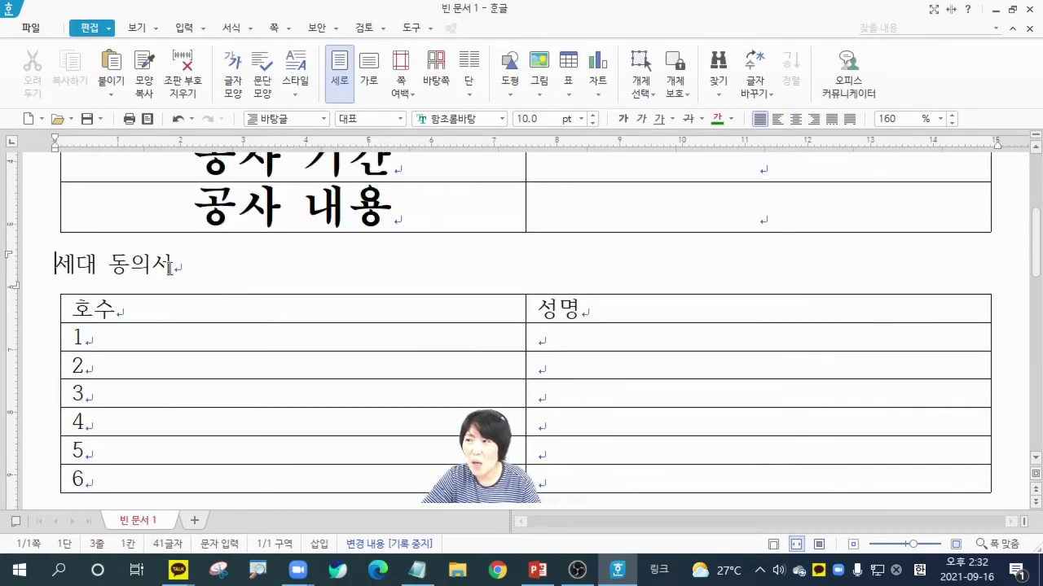
{"action": "left_click_drag", "start_coordinate": [53, 268], "coordinate": [208, 266]}
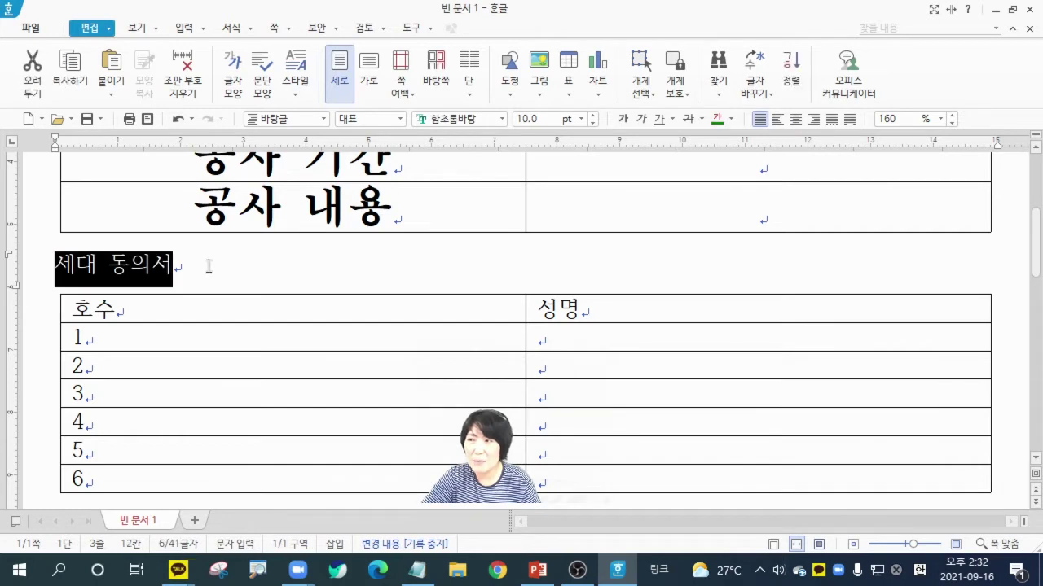
{"action": "left_click", "coordinate": [501, 119]}
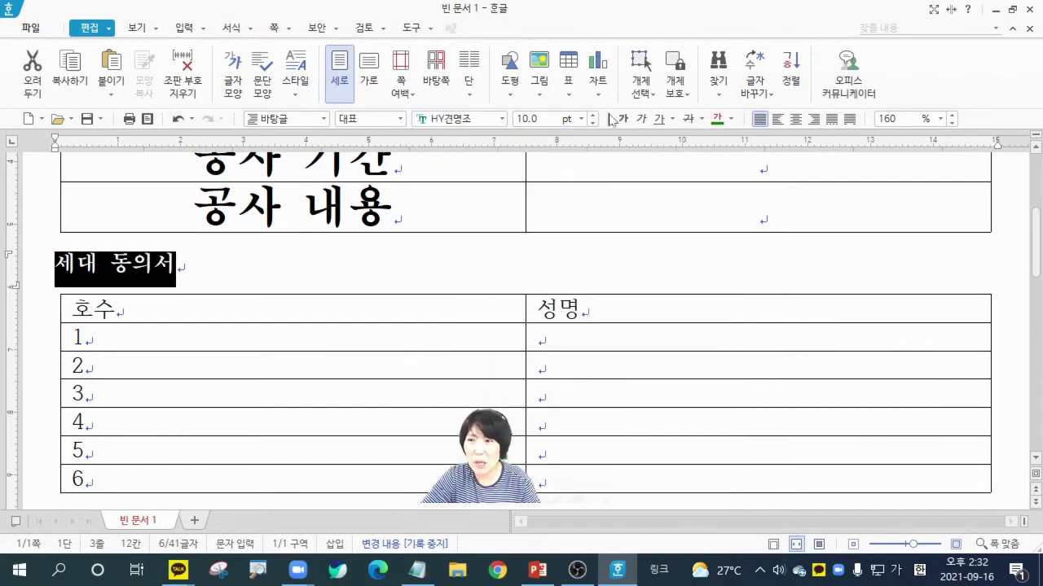
{"action": "left_click", "coordinate": [562, 142]}
{"action": "left_click", "coordinate": [581, 119]}
{"action": "left_click", "coordinate": [559, 300]}
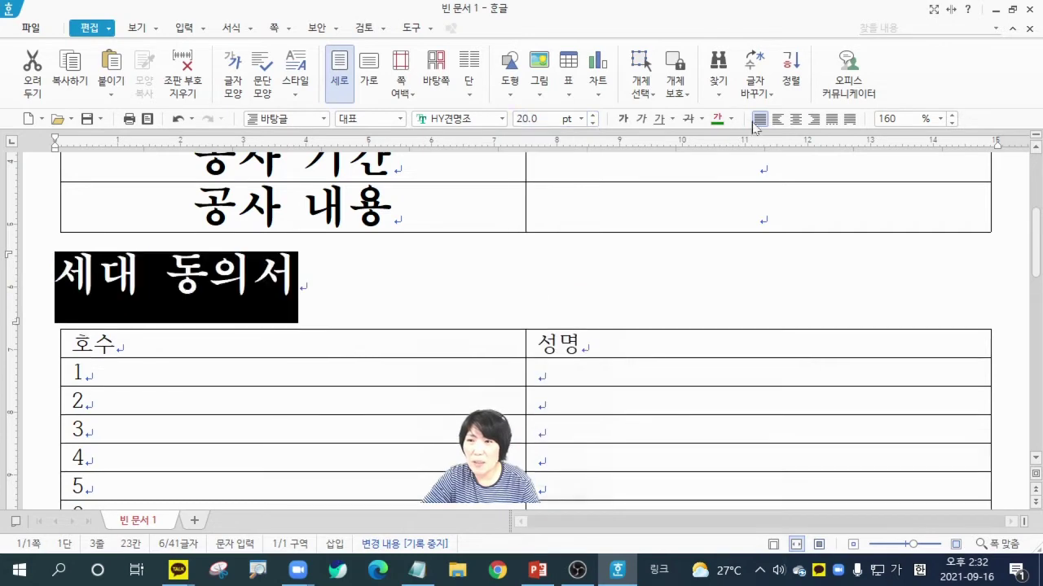
Apply the HY견명조 font to all cells of the household table with 호수 and 성명.
{"action": "left_click_drag", "start_coordinate": [203, 342], "coordinate": [563, 412]}
{"action": "scroll", "coordinate": [563, 412], "scroll_direction": "up", "scroll_amount": 3}
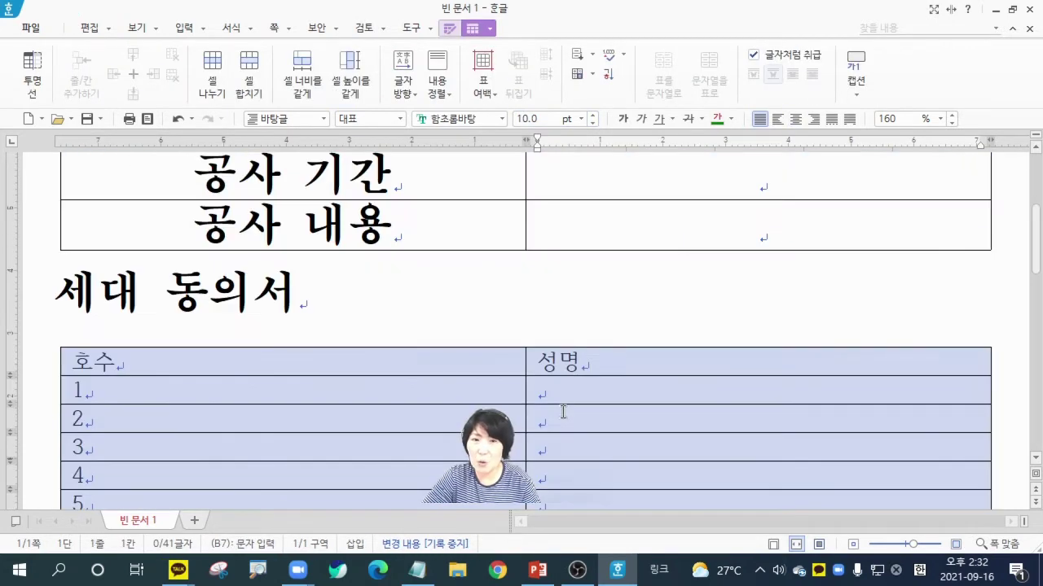
{"action": "left_click", "coordinate": [501, 119]}
{"action": "left_click", "coordinate": [550, 143]}
Set all text in the 호수 and 성명 table to 20 pt and centre it in the cells.
{"action": "left_click", "coordinate": [581, 119]}
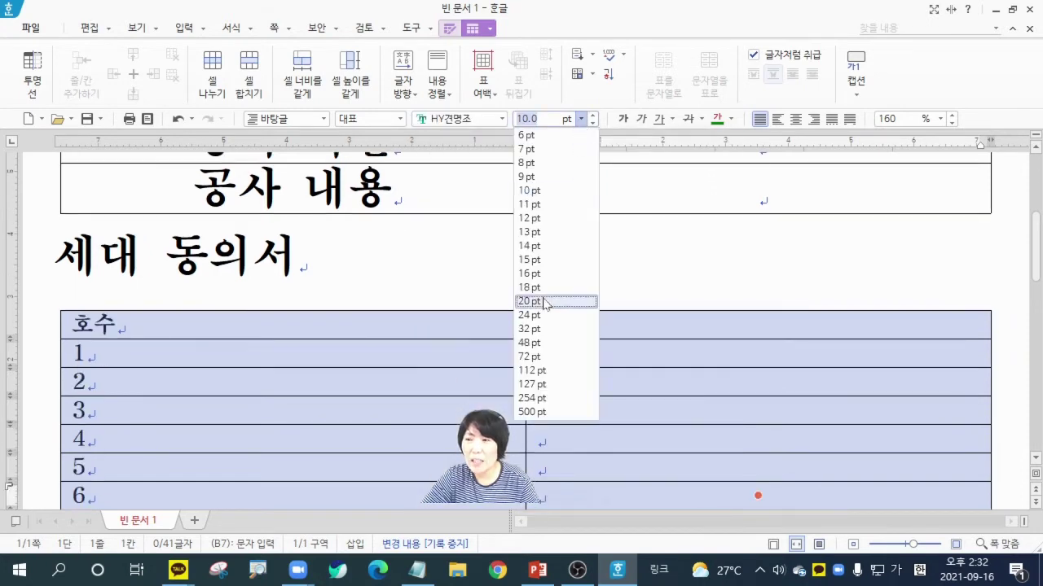
{"action": "left_click", "coordinate": [545, 301]}
{"action": "left_click", "coordinate": [795, 120]}
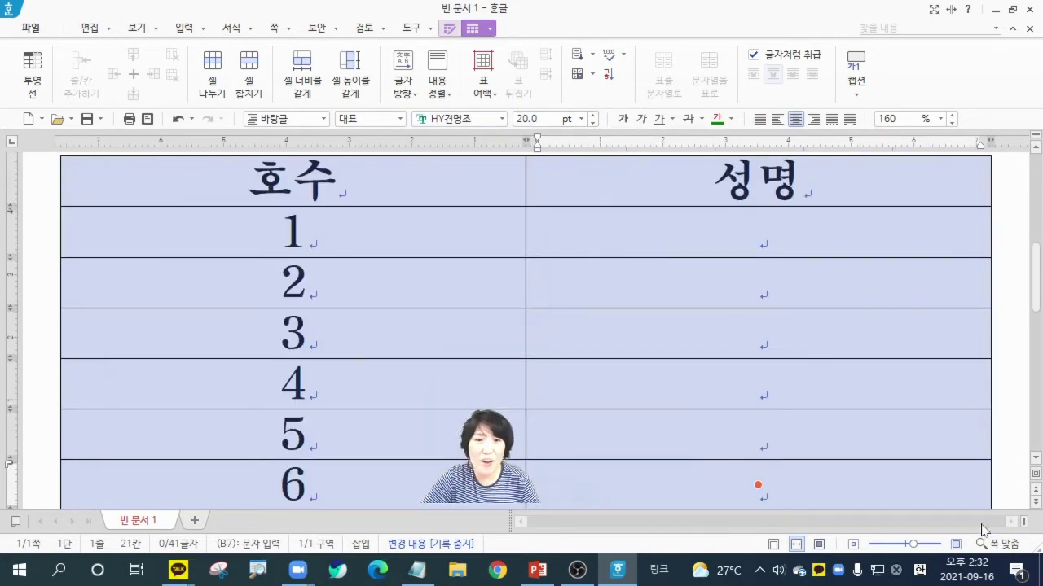
{"action": "key", "text": "Escape"}
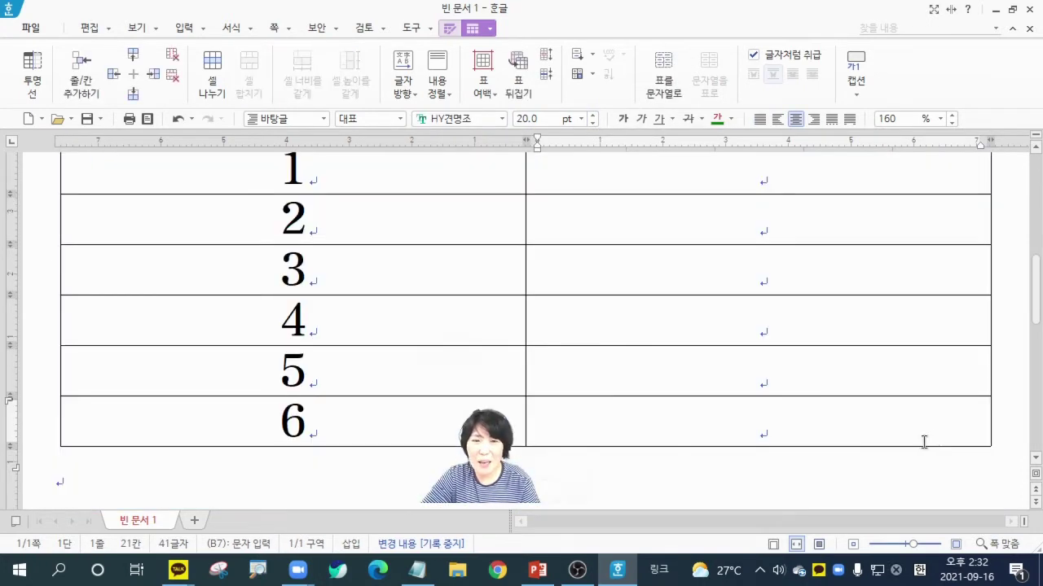
View the form in page layout with its margins, as a whole page and at 70% zoom.
{"action": "left_click", "coordinate": [775, 545]}
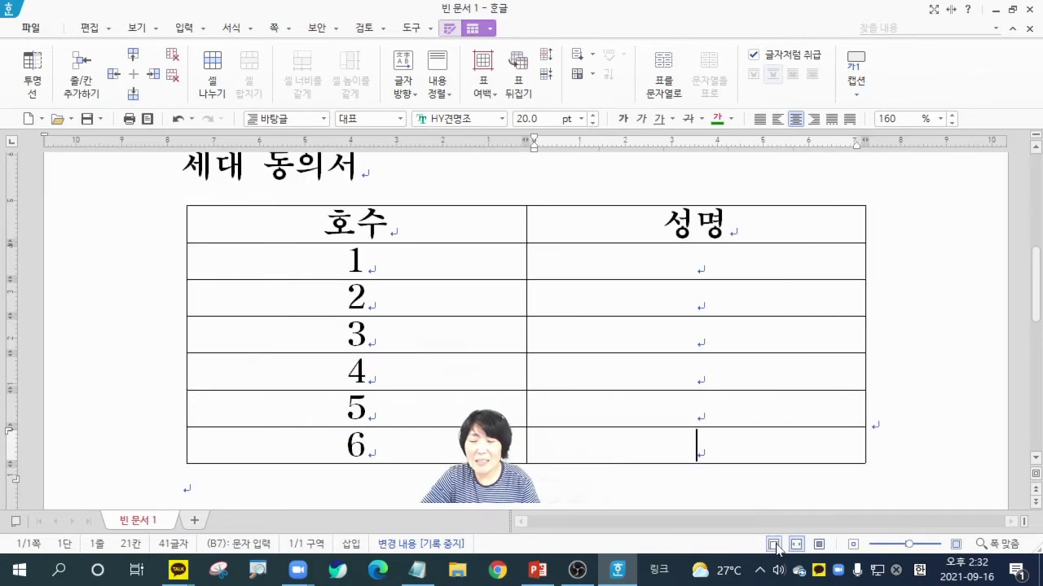
{"action": "left_click", "coordinate": [852, 545]}
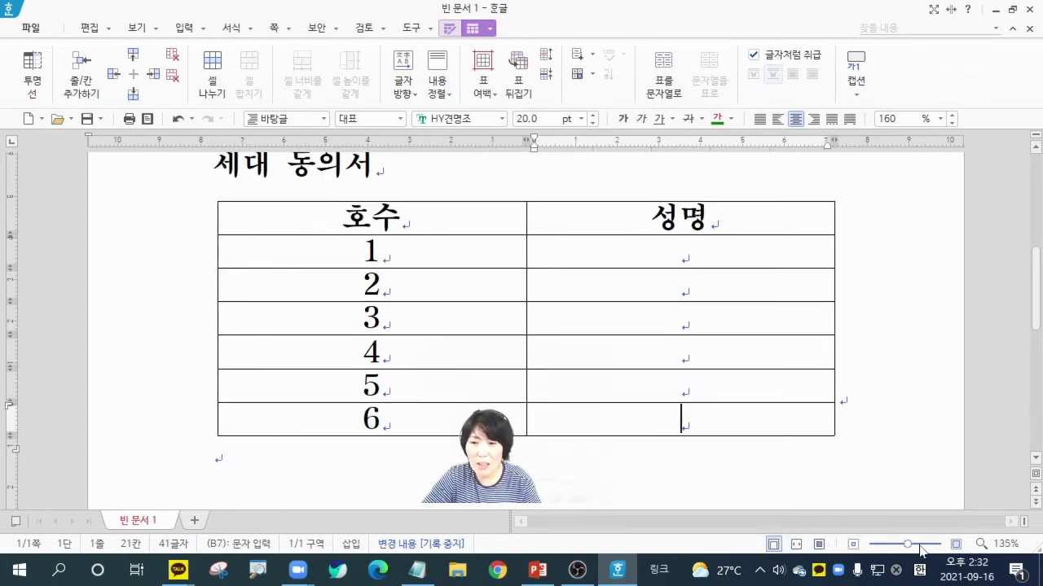
{"action": "scroll", "coordinate": [920, 548], "scroll_direction": "down", "scroll_amount": 6}
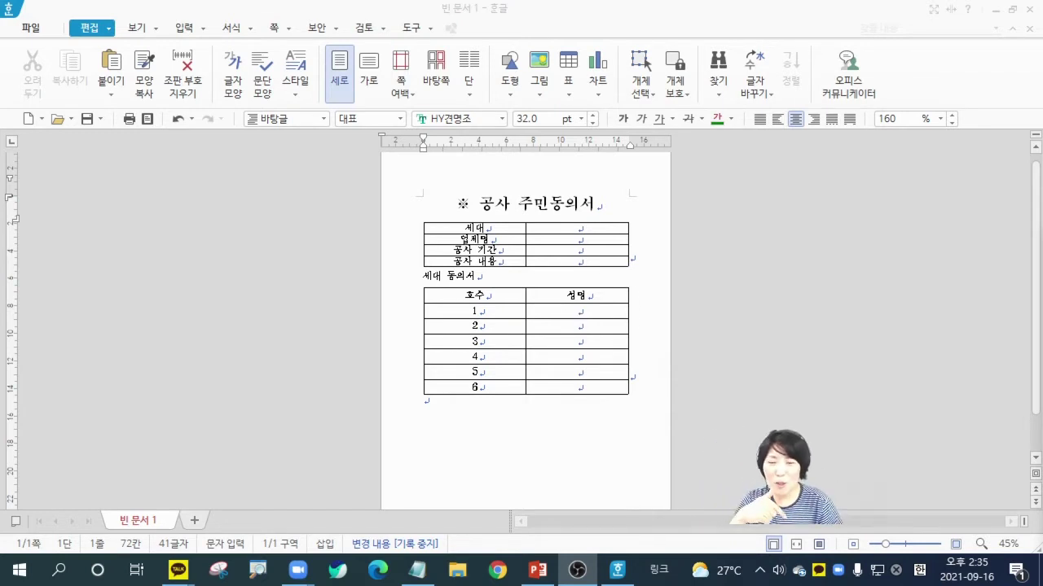
{"action": "left_click", "coordinate": [820, 545]}
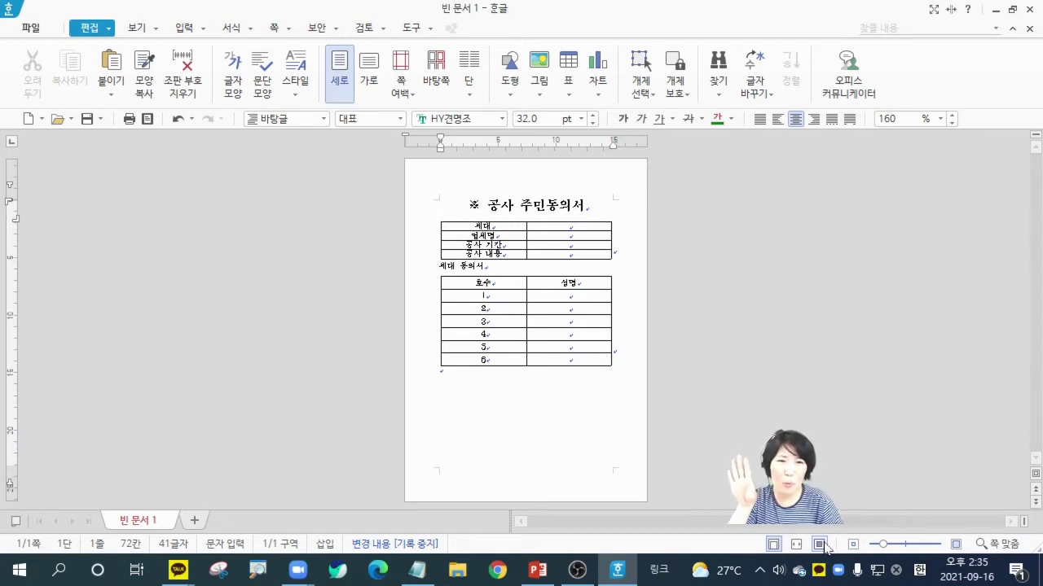
{"action": "left_click", "coordinate": [955, 546]}
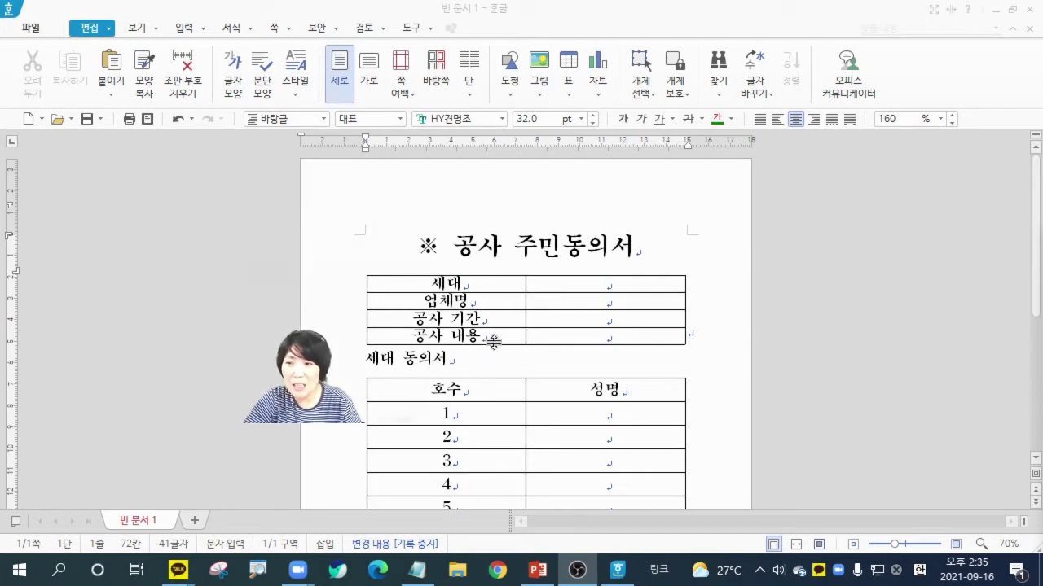
Stretch the details table downward to about one and a half times its height, so all four rows grow evenly.
{"action": "left_click", "coordinate": [497, 350]}
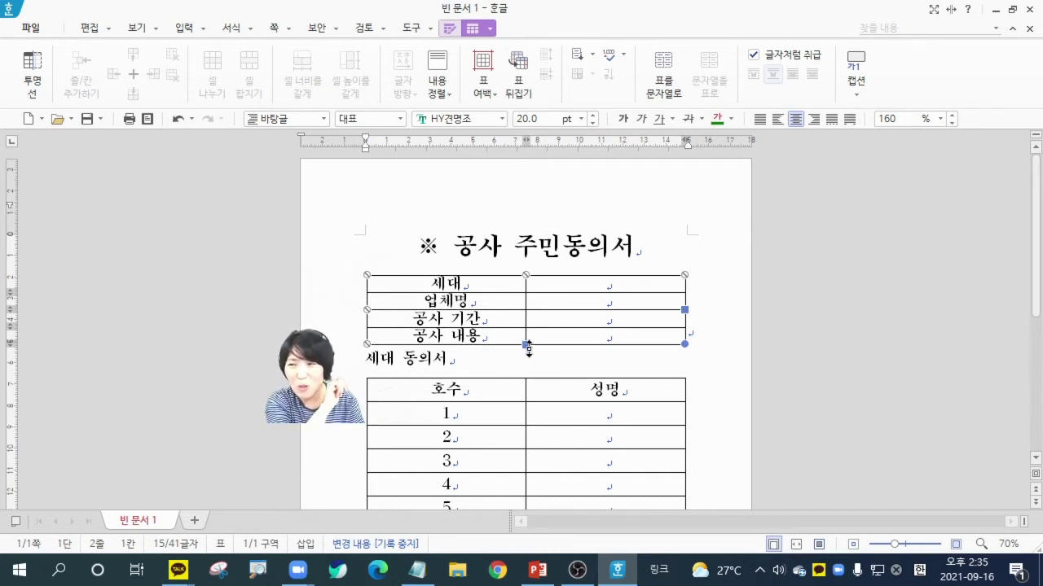
{"action": "left_click_drag", "start_coordinate": [529, 346], "coordinate": [529, 380]}
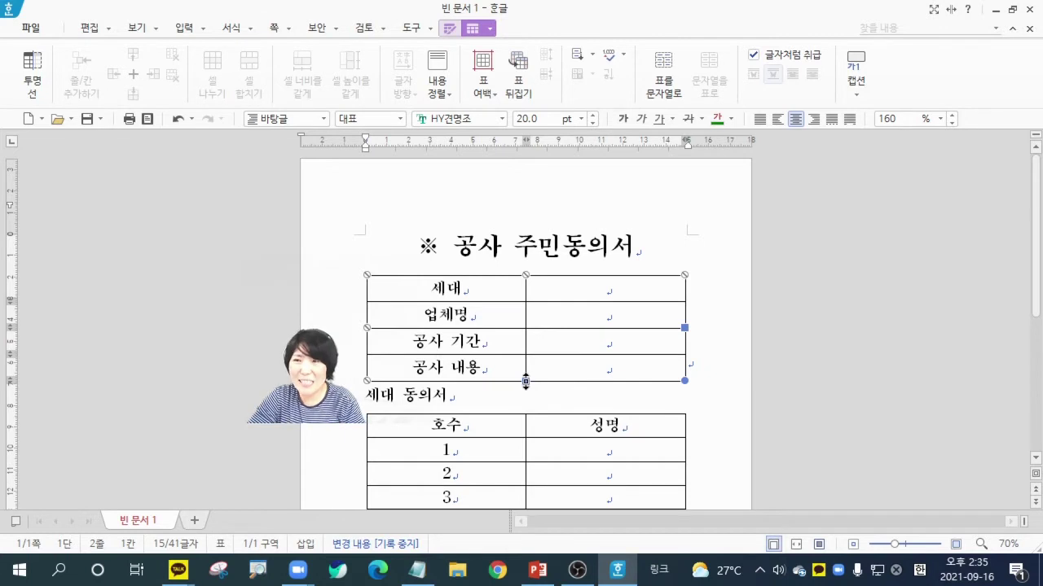
{"action": "left_click", "coordinate": [661, 249]}
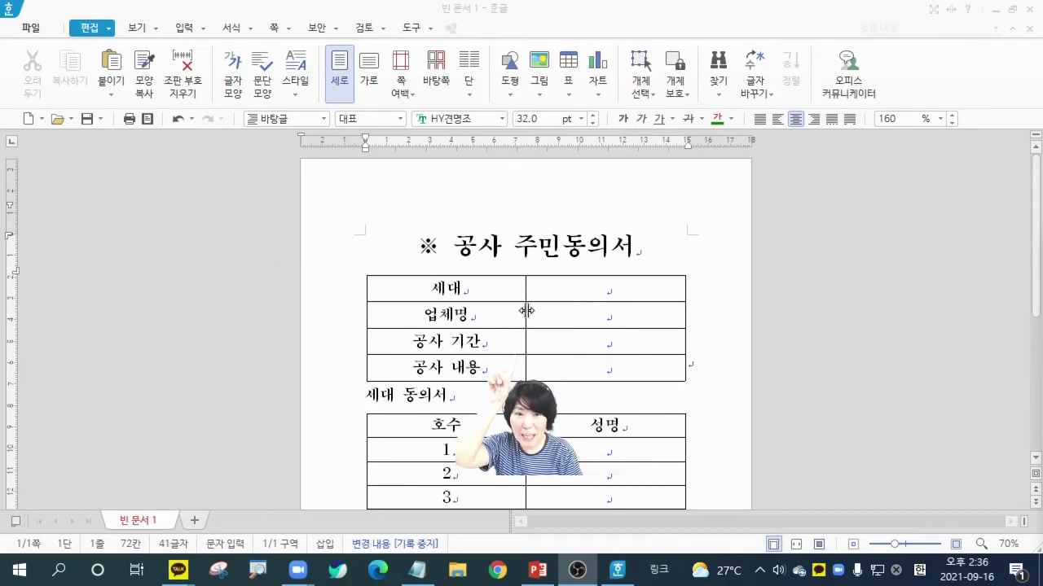
Narrow the first column of the details table to about one third of the table's width.
{"action": "left_click_drag", "start_coordinate": [527, 310], "coordinate": [474, 312]}
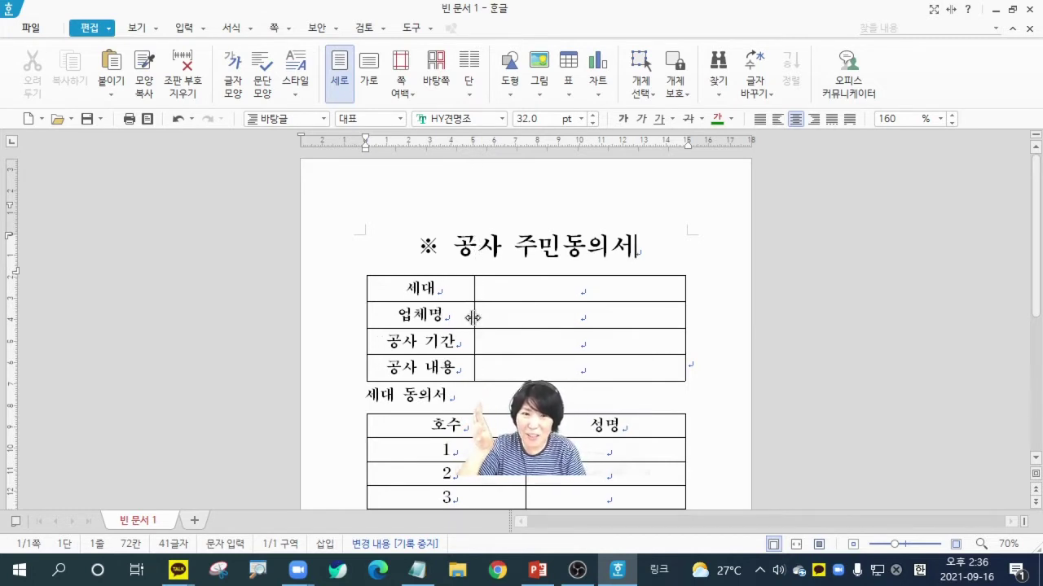
{"action": "key", "text": "alt+Tab"}
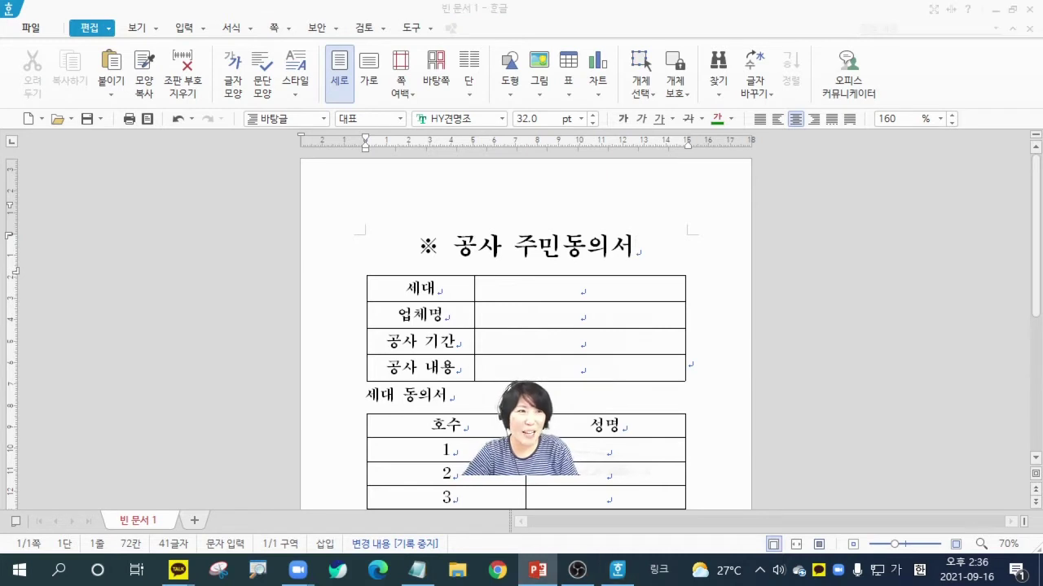
{"action": "left_click", "coordinate": [680, 283]}
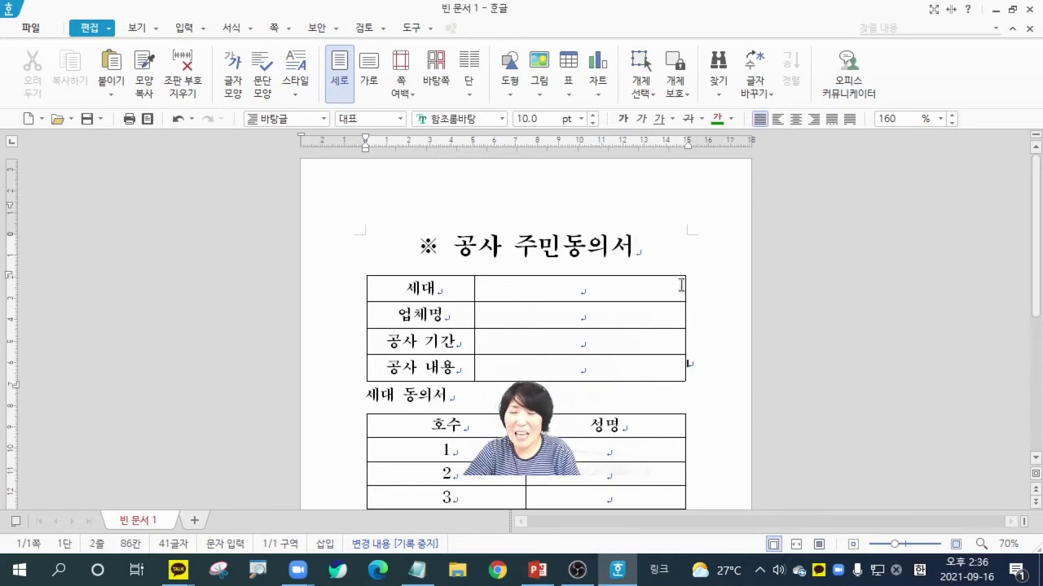
Stretch the household signature table downward to about 1.7 times its height, growing all rows evenly and ending slightly above the bottom margin.
{"action": "scroll", "coordinate": [673, 272], "scroll_direction": "down", "scroll_amount": 3}
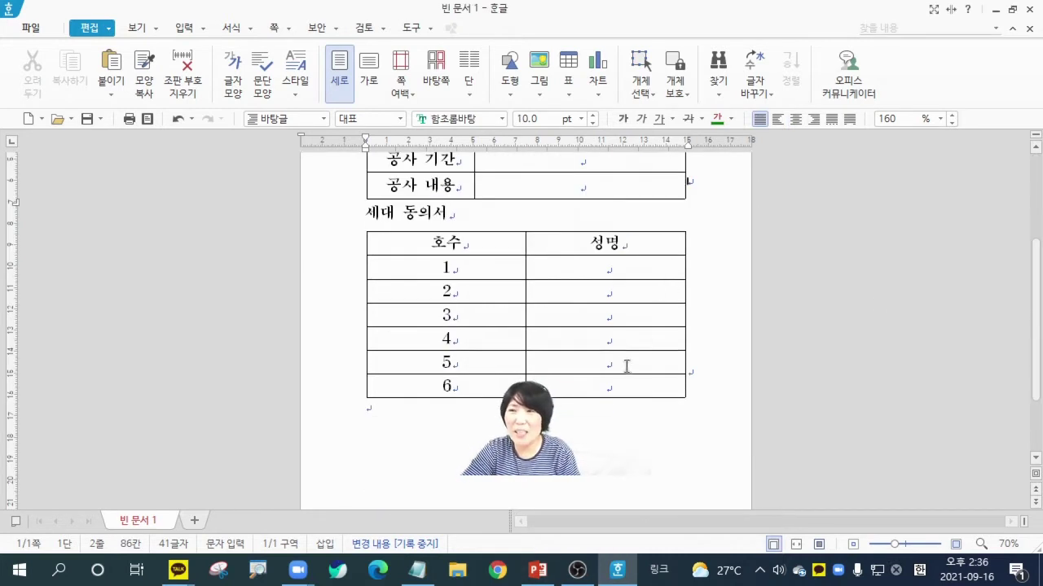
{"action": "left_click", "coordinate": [603, 399]}
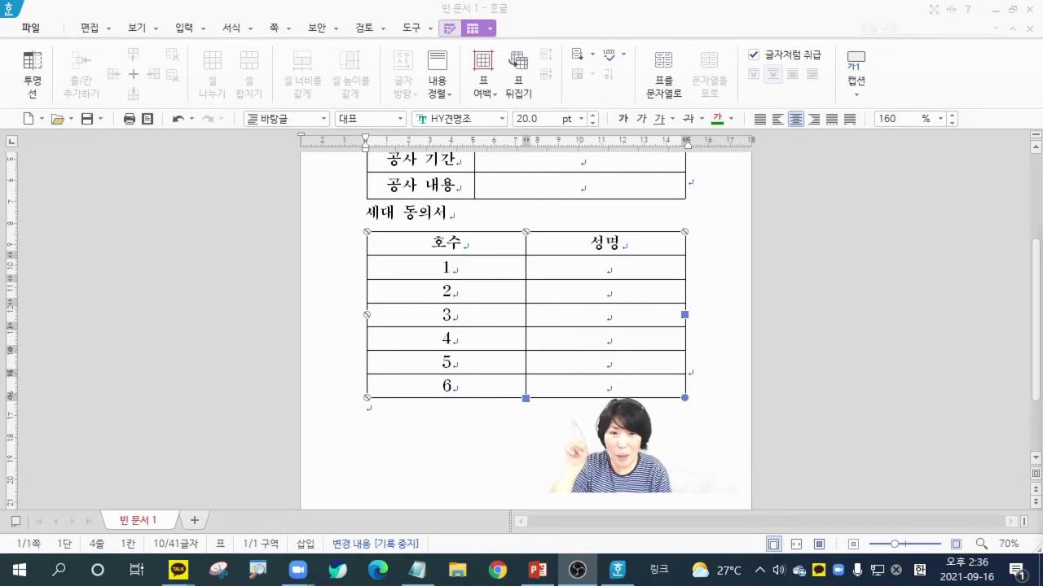
{"action": "scroll", "coordinate": [679, 437], "scroll_direction": "down", "scroll_amount": 2}
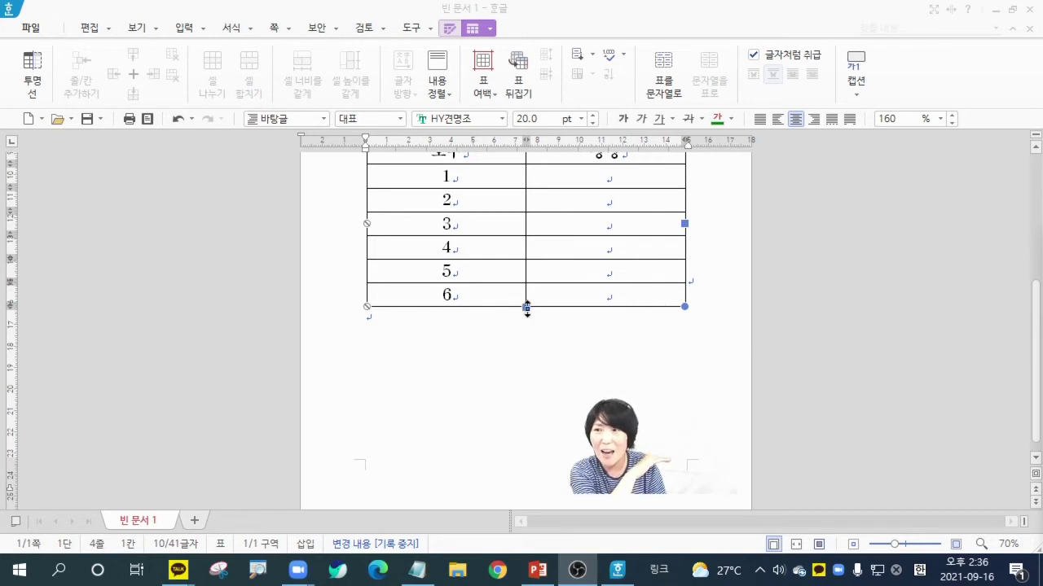
{"action": "left_click_drag", "start_coordinate": [527, 307], "coordinate": [524, 438]}
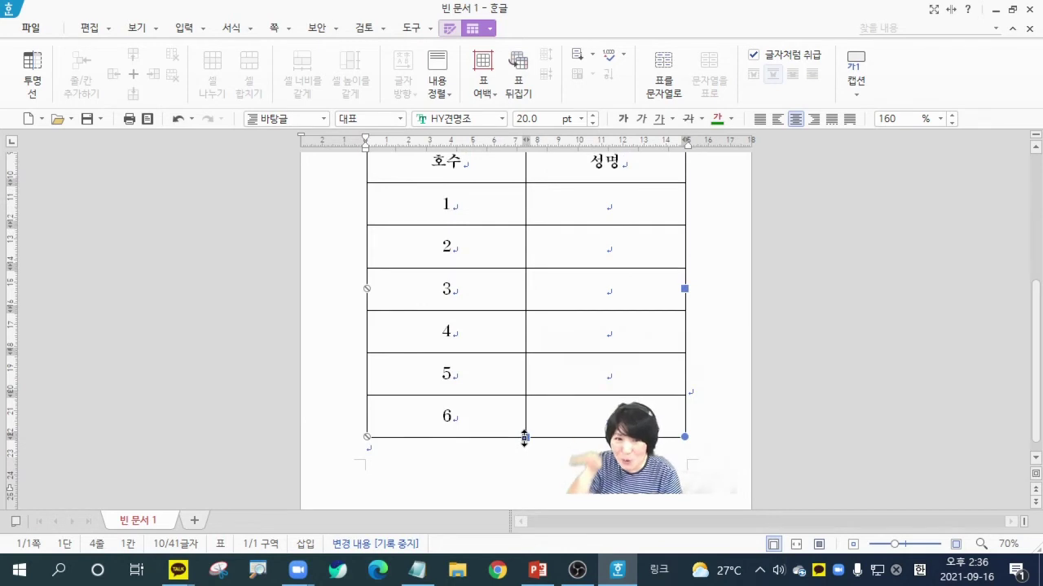
{"action": "left_click_drag", "start_coordinate": [525, 440], "coordinate": [525, 428]}
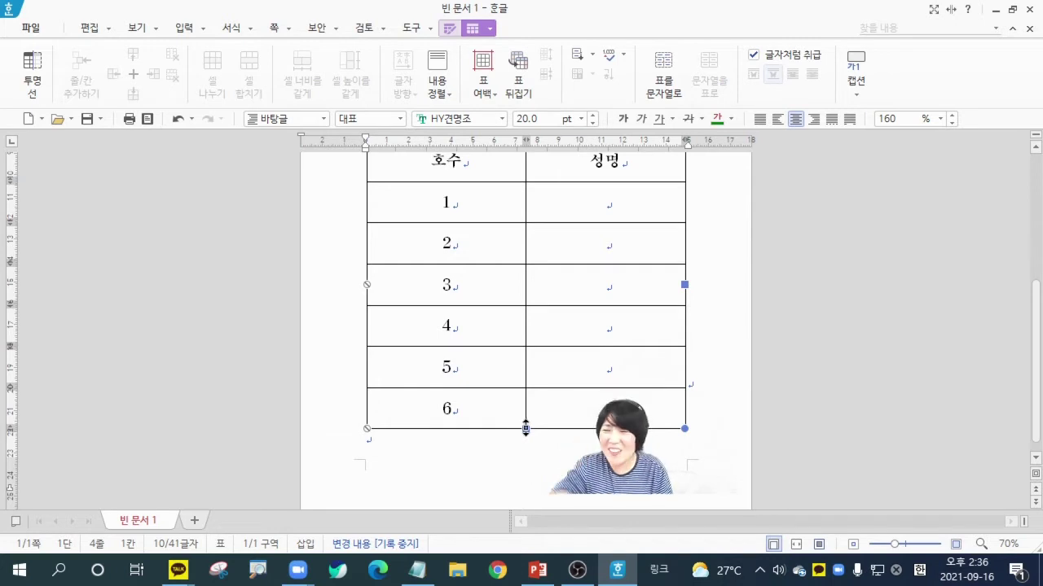
{"action": "scroll", "coordinate": [529, 424], "scroll_direction": "up", "scroll_amount": 2}
{"action": "scroll", "coordinate": [528, 423], "scroll_direction": "down", "scroll_amount": 1}
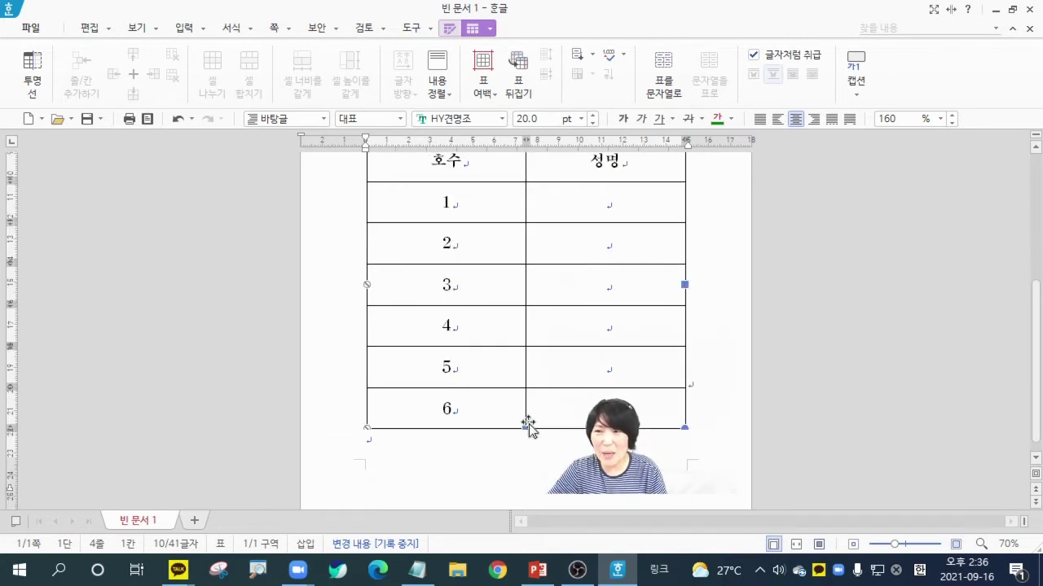
{"action": "left_click", "coordinate": [710, 401]}
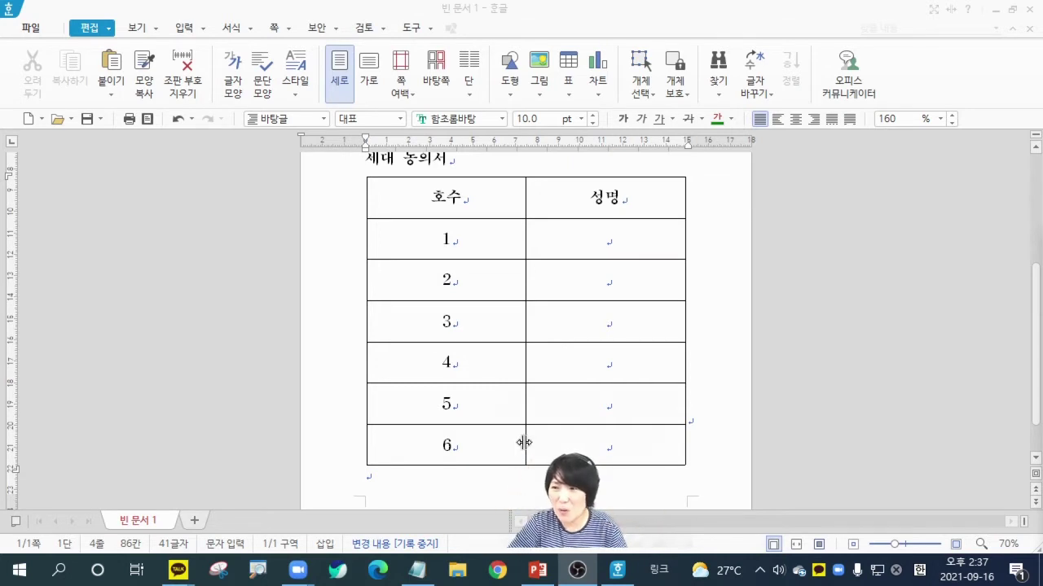
Narrow the 호수 column to just over one third of the signature table's width, and try shortening the header row by moving its lower border.
{"action": "left_click_drag", "start_coordinate": [523, 442], "coordinate": [482, 448]}
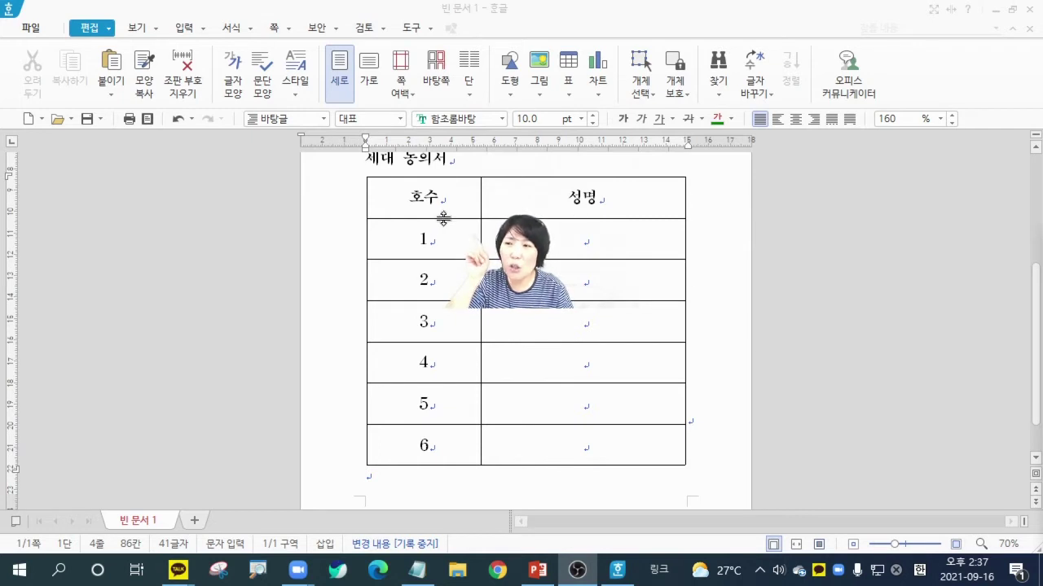
{"action": "left_click_drag", "start_coordinate": [443, 218], "coordinate": [441, 203]}
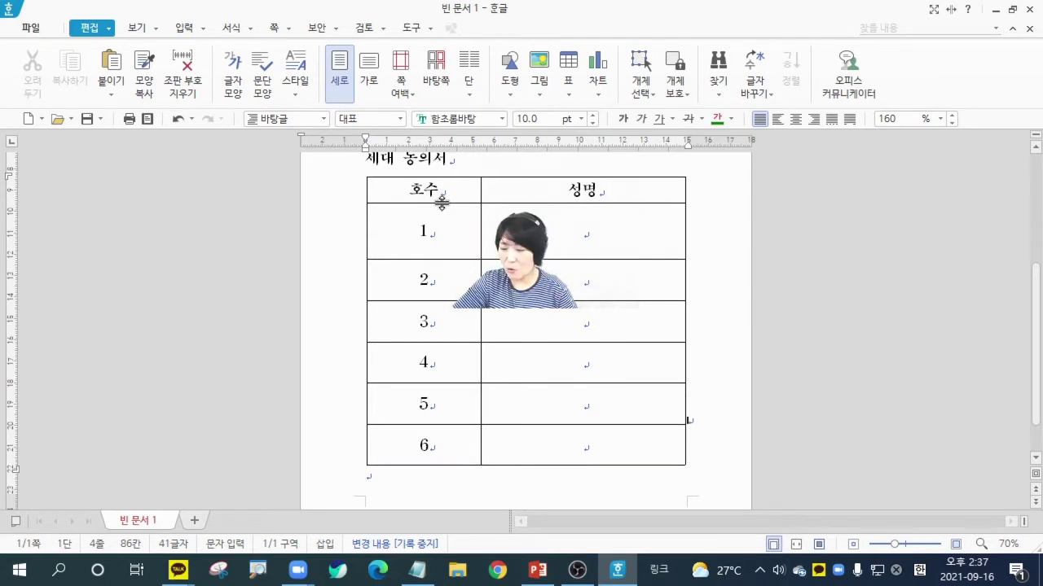
{"action": "key", "text": "ctrl+z"}
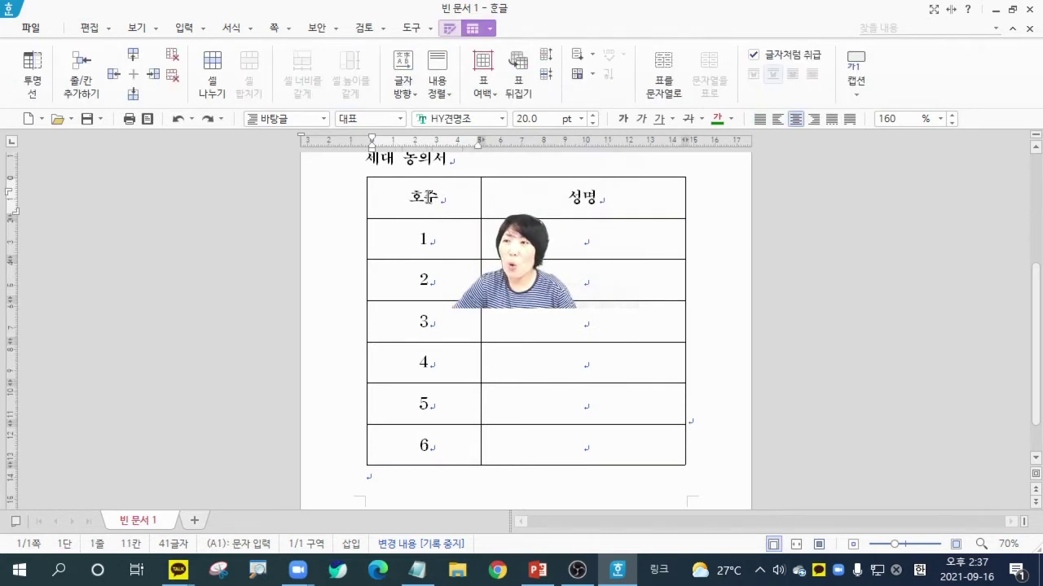
Shorten only the 호수 and 성명 header row to about 60% of its height, keeping the heights of the rows below.
{"action": "left_click_drag", "start_coordinate": [426, 196], "coordinate": [564, 204]}
{"action": "left_click_drag", "start_coordinate": [475, 190], "coordinate": [526, 197]}
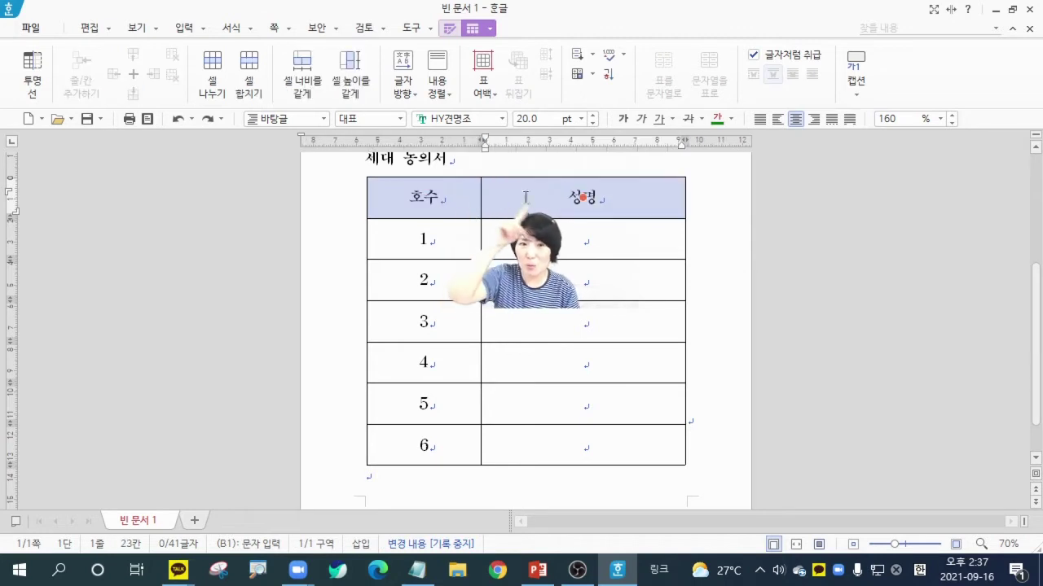
{"action": "left_click_drag", "start_coordinate": [431, 199], "coordinate": [538, 200]}
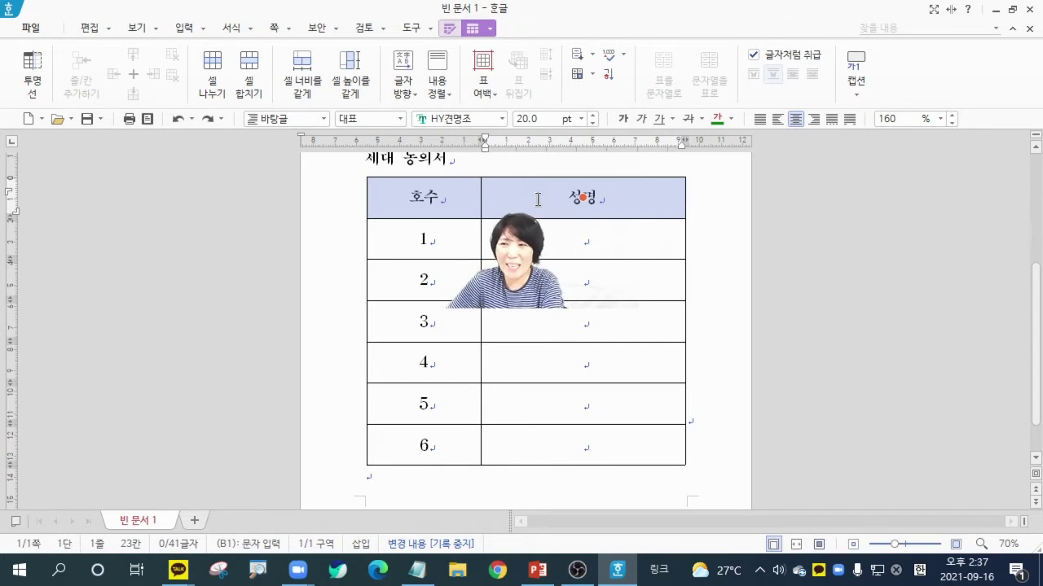
{"action": "key", "text": "ctrl+Up"}
{"action": "key", "text": "ctrl+Up"}
{"action": "key", "text": "ctrl+Up"}
{"action": "key", "text": "ctrl+Up"}
{"action": "key", "text": "ctrl+Up"}
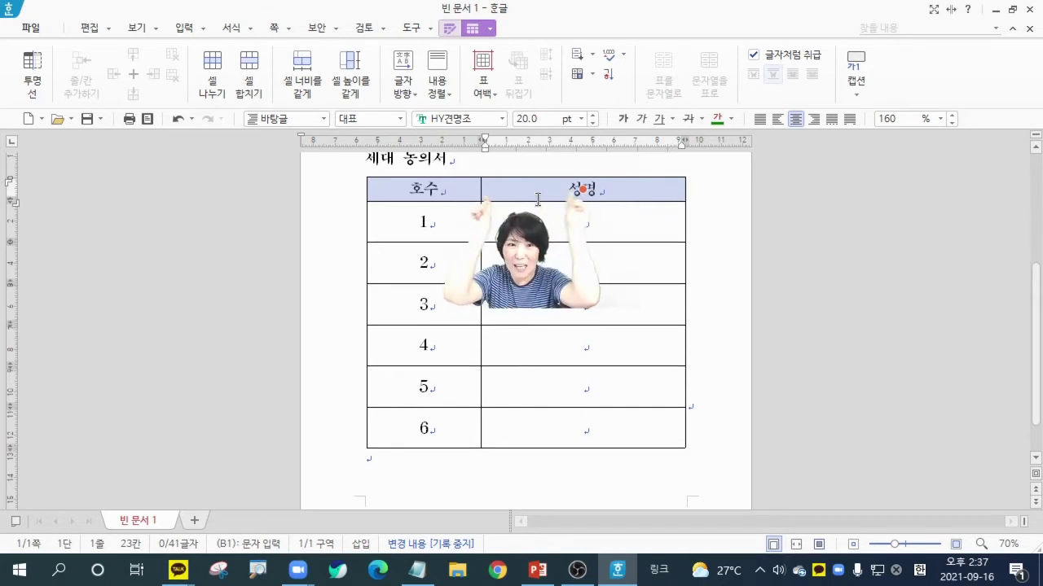
{"action": "scroll", "coordinate": [677, 274], "scroll_direction": "up", "scroll_amount": 5}
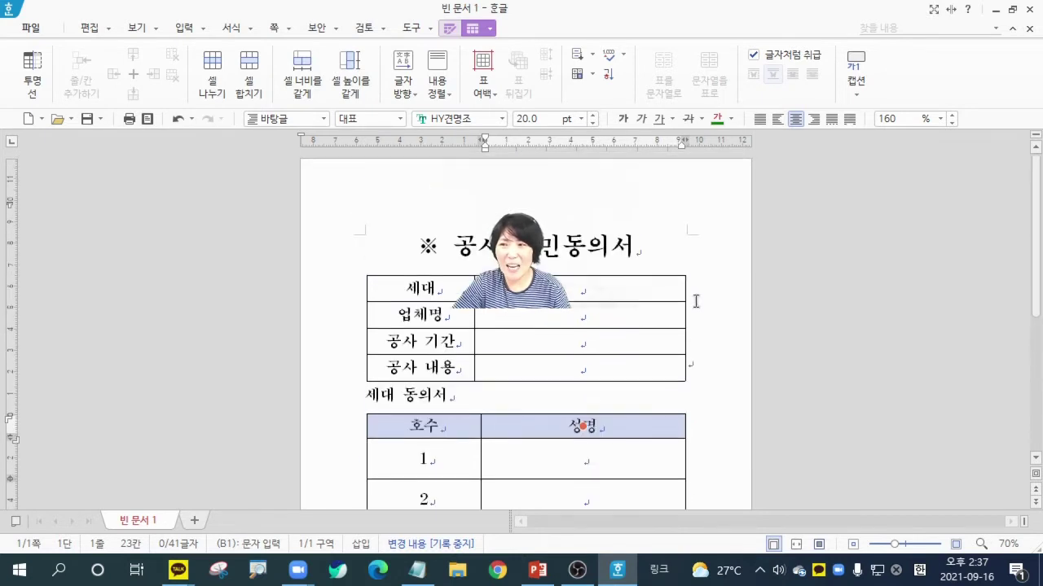
{"action": "key", "text": "Escape"}
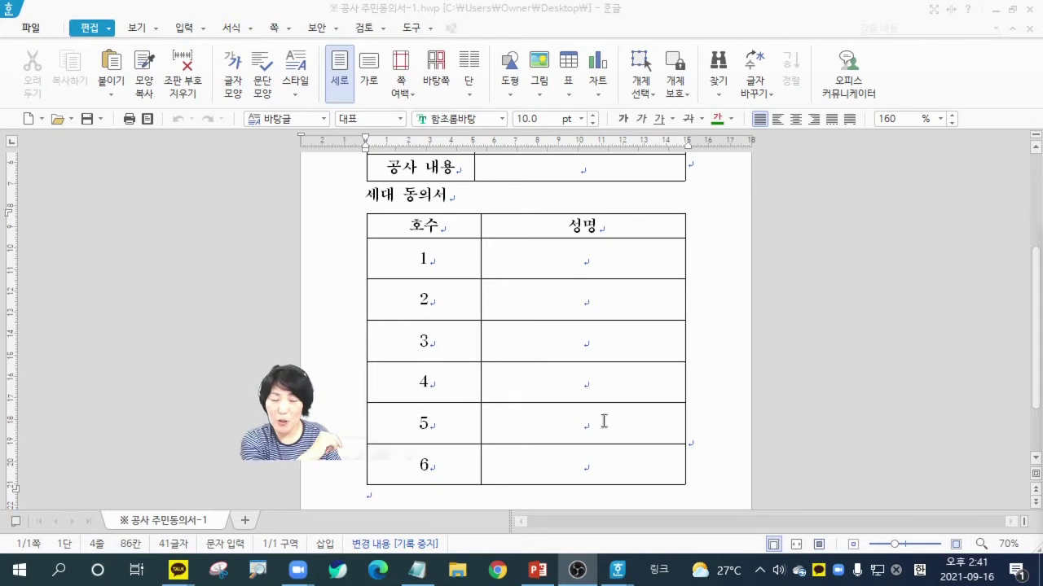
Delete the last row, number 6, from the household signature table.
{"action": "left_click", "coordinate": [458, 465]}
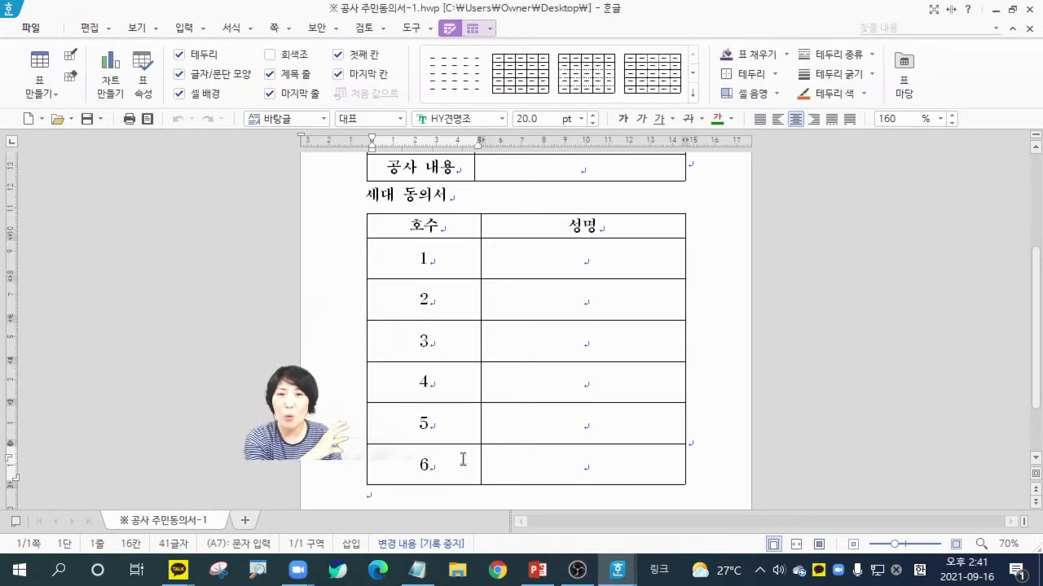
{"action": "scroll", "coordinate": [461, 460], "scroll_direction": "down", "scroll_amount": 2}
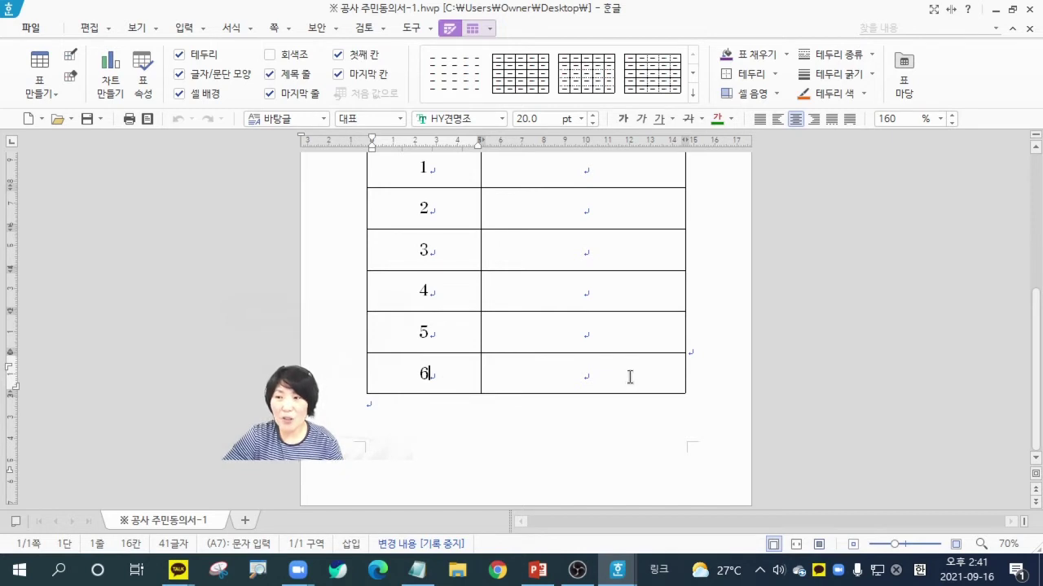
{"action": "left_click", "coordinate": [594, 372]}
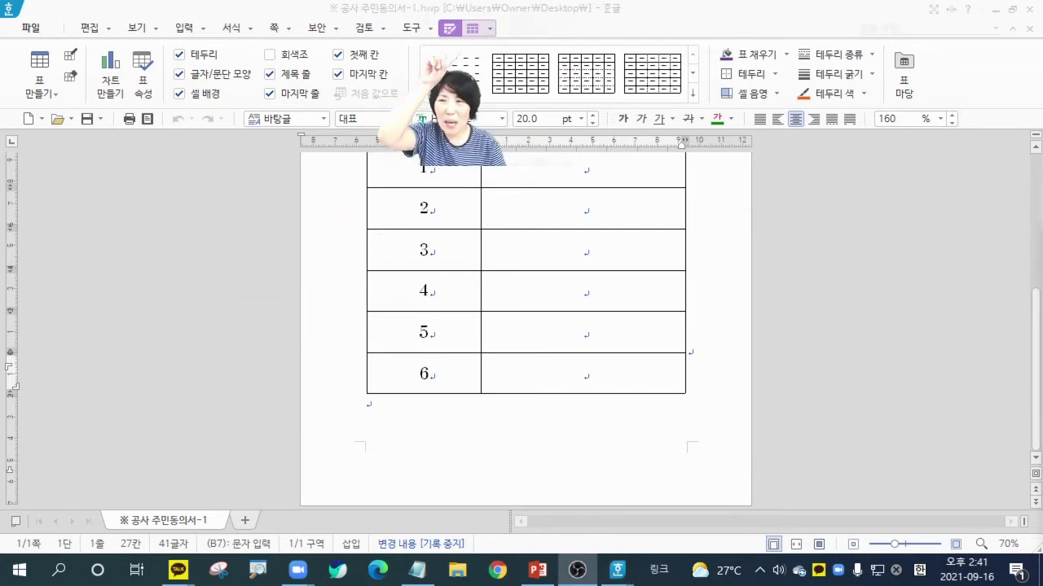
{"action": "left_click", "coordinate": [470, 30]}
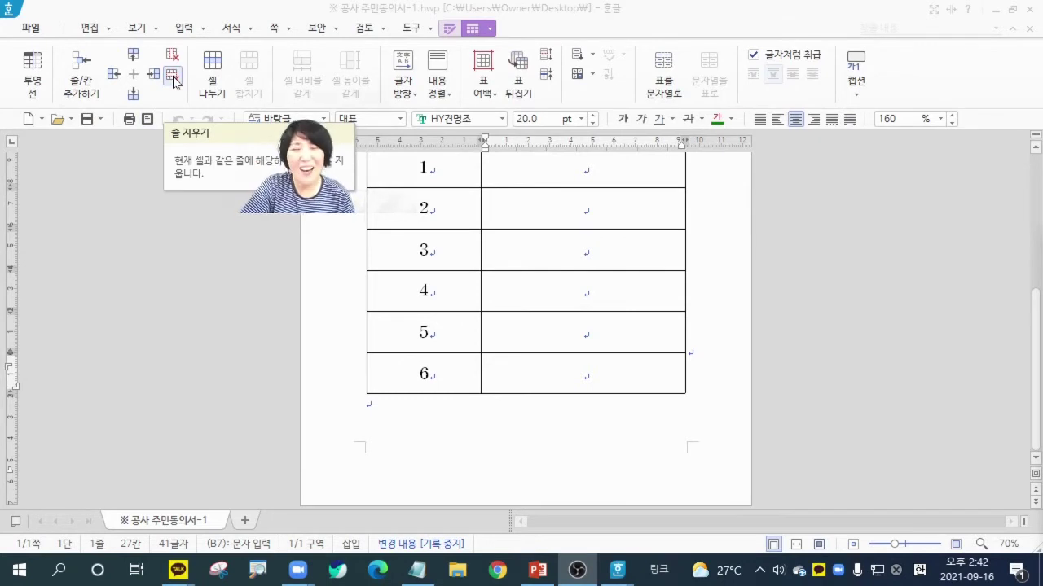
{"action": "left_click", "coordinate": [174, 78]}
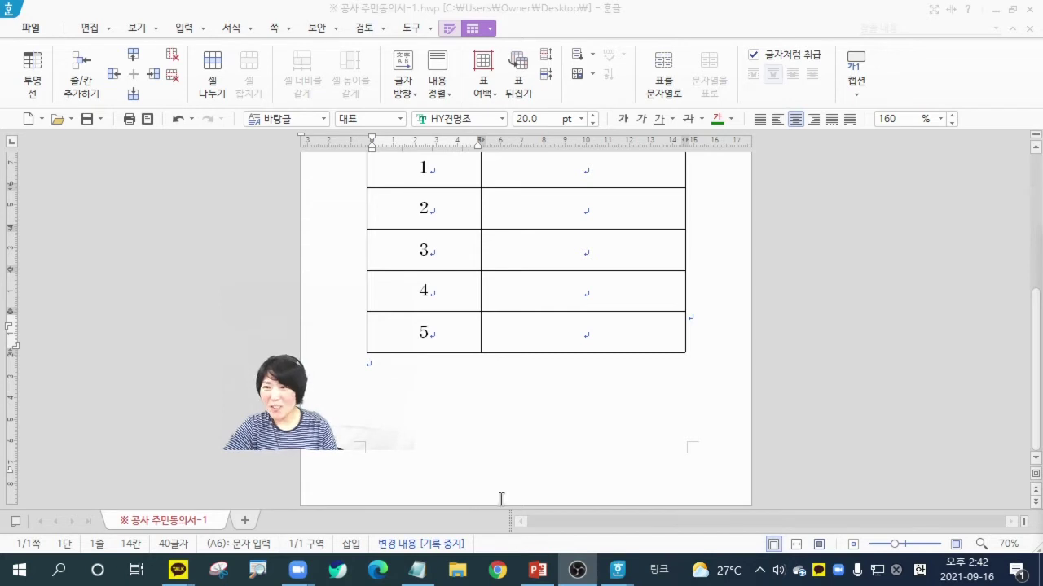
{"action": "left_click", "coordinate": [525, 420]}
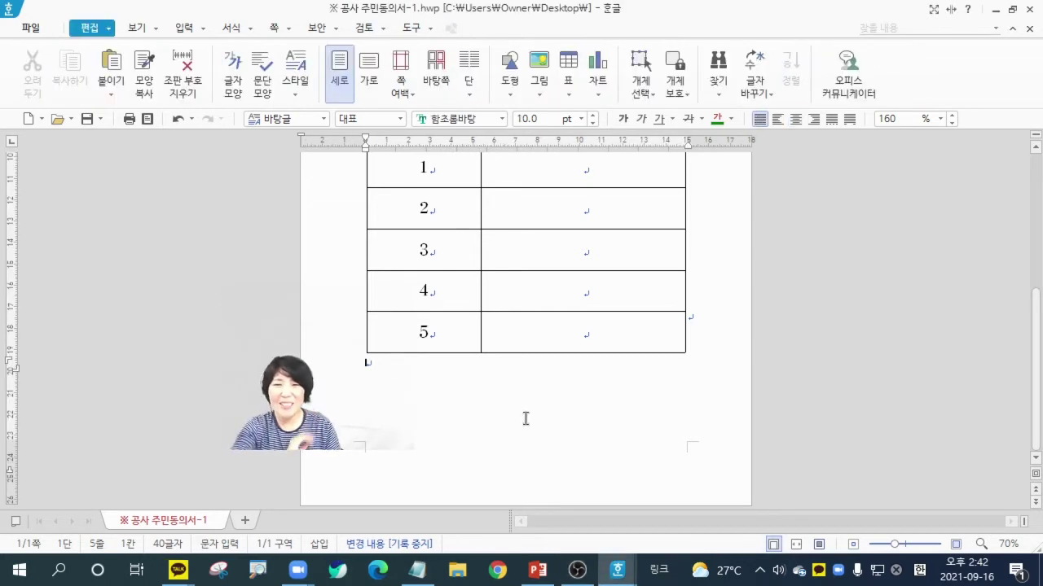
Stretch the signature table downward to about 1.3 times its height so it fills the page down to just above the bottom margin.
{"action": "left_click", "coordinate": [819, 544]}
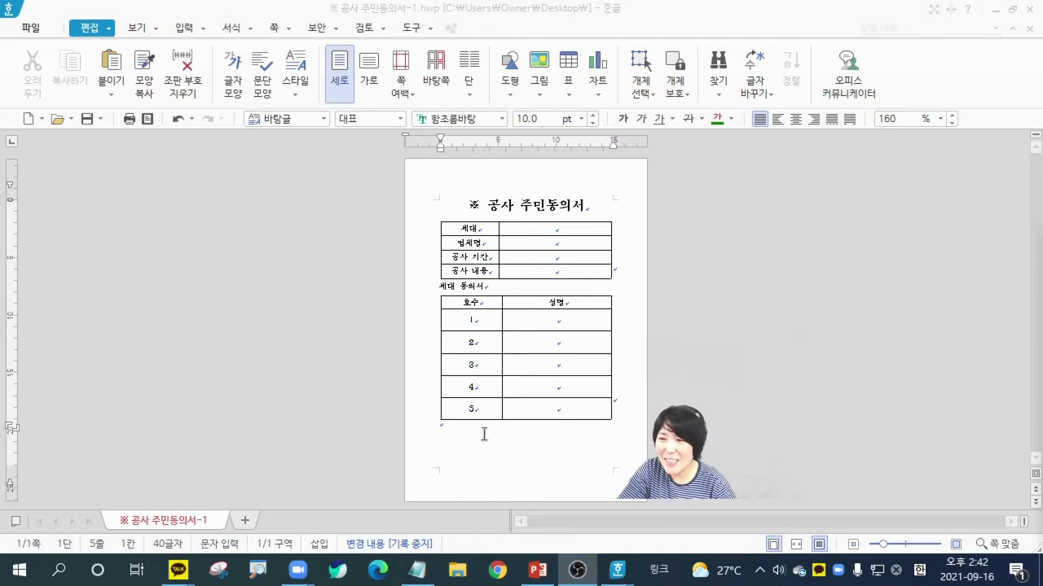
{"action": "left_click", "coordinate": [537, 421]}
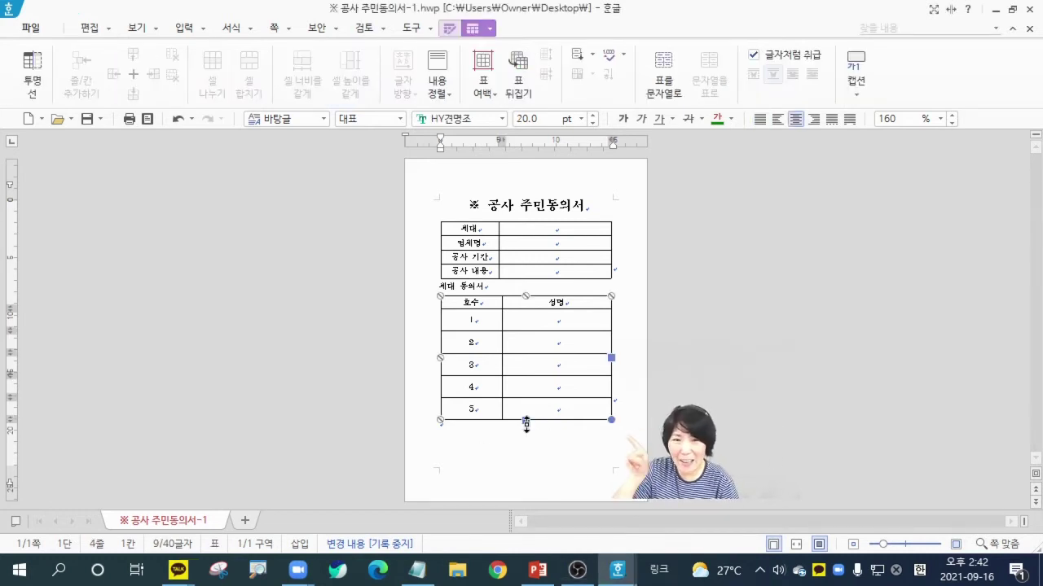
{"action": "left_click_drag", "start_coordinate": [526, 423], "coordinate": [530, 449]}
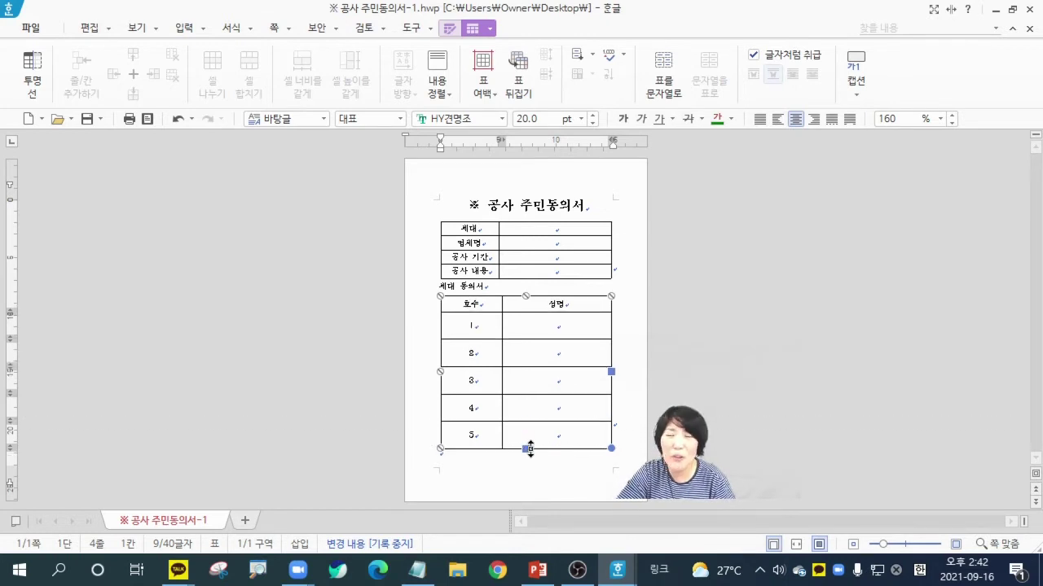
{"action": "left_click", "coordinate": [621, 419]}
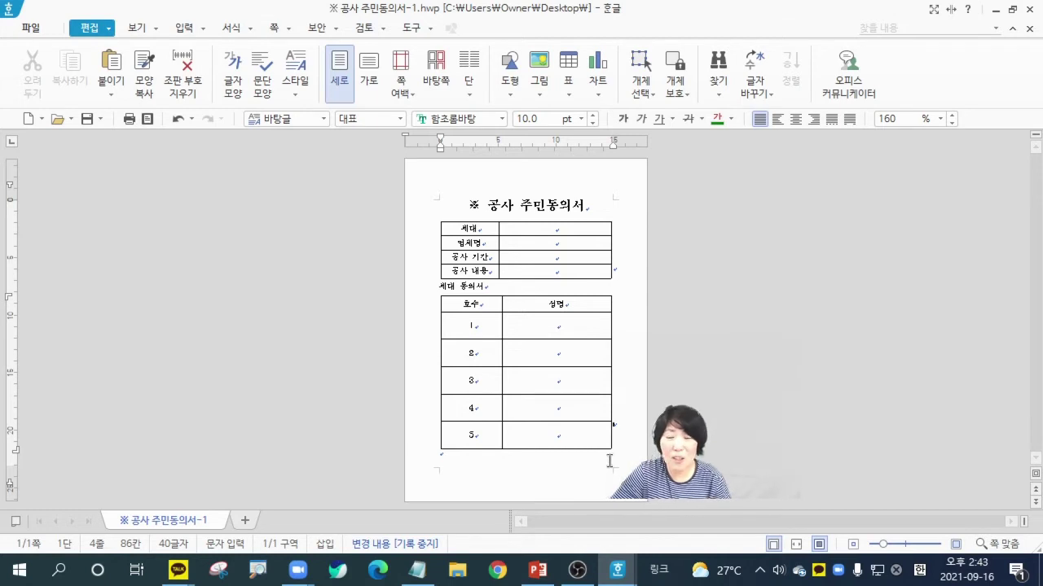
{"action": "left_click", "coordinate": [534, 452]}
{"action": "left_click_drag", "start_coordinate": [526, 450], "coordinate": [527, 456]}
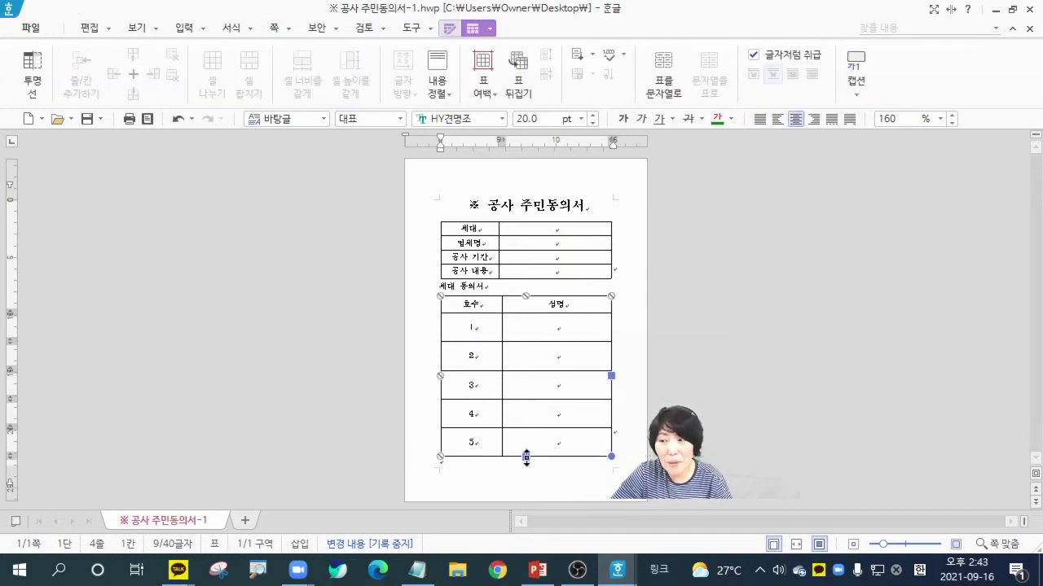
{"action": "left_click", "coordinate": [705, 410]}
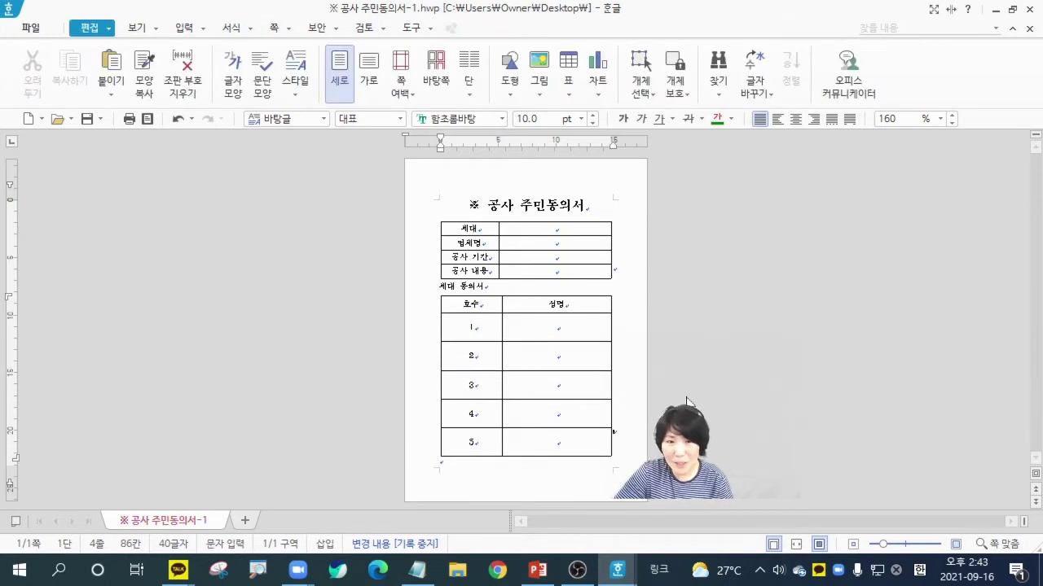
Add an empty row below row 5 of the household signature table.
{"action": "left_click", "coordinate": [955, 543]}
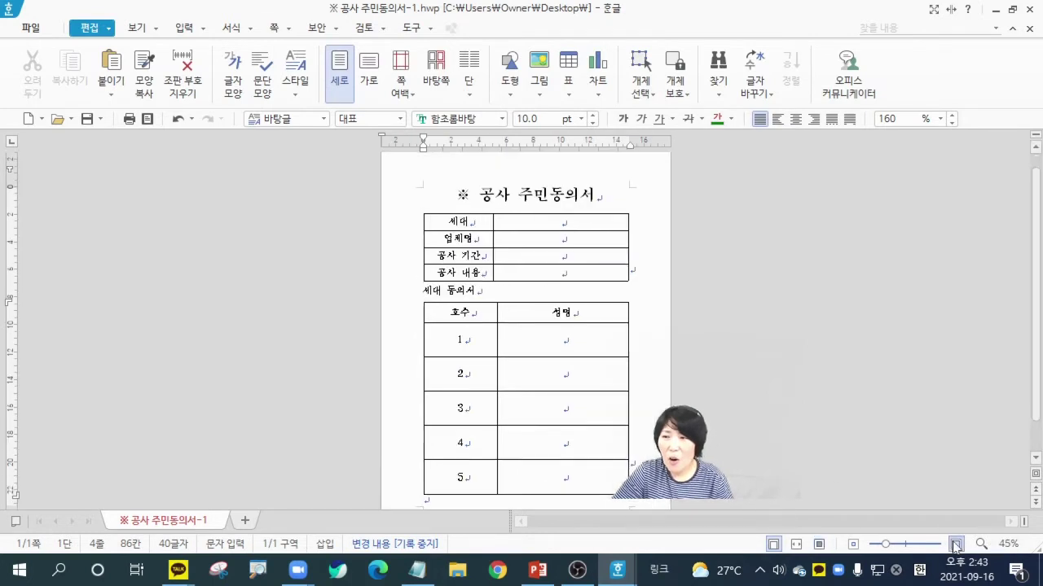
{"action": "scroll", "coordinate": [495, 395], "scroll_direction": "down", "scroll_amount": 2}
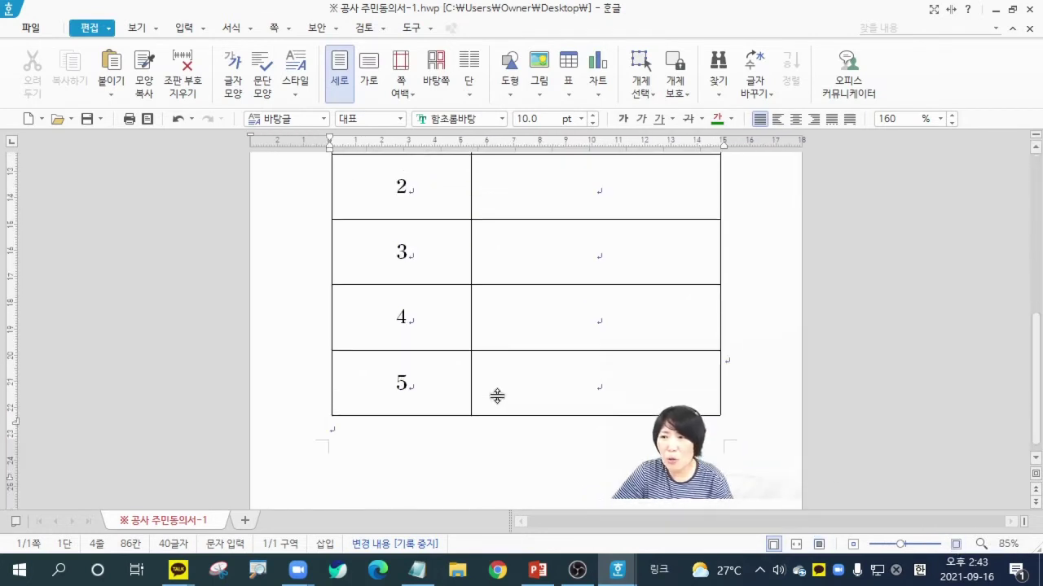
{"action": "left_click", "coordinate": [427, 392]}
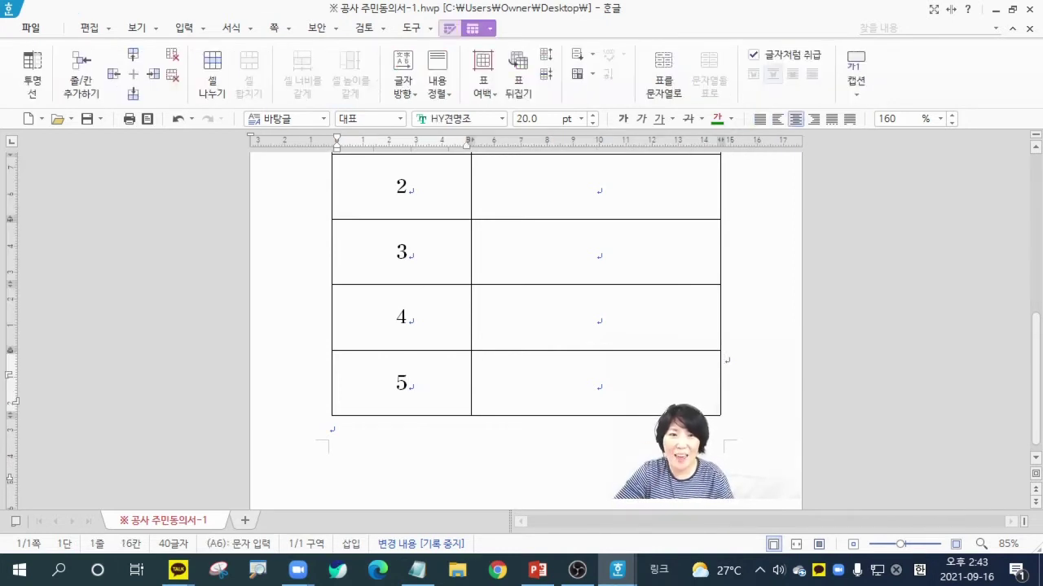
{"action": "left_click", "coordinate": [405, 384]}
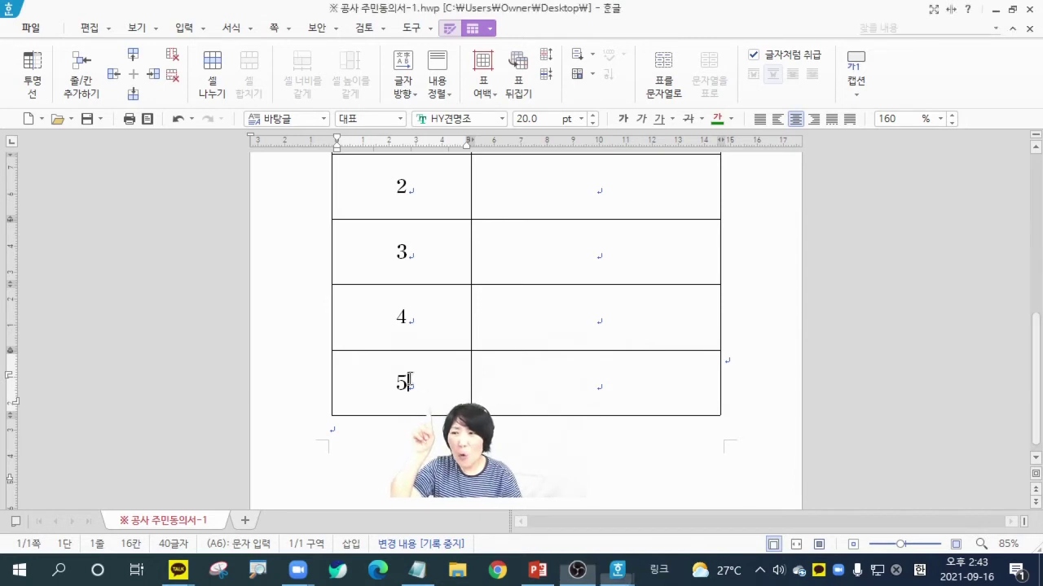
{"action": "left_click", "coordinate": [611, 388]}
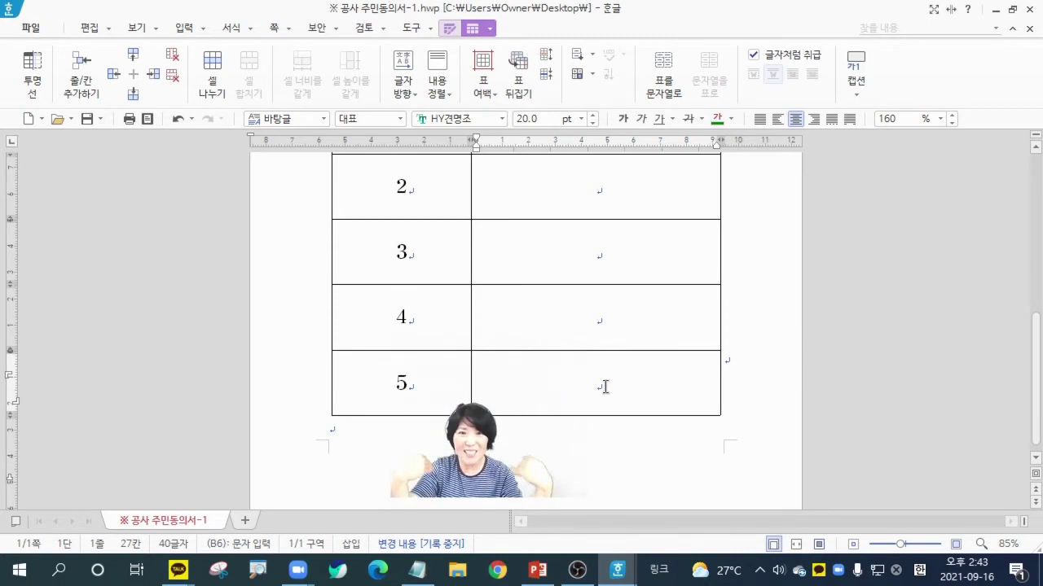
{"action": "left_click", "coordinate": [456, 381]}
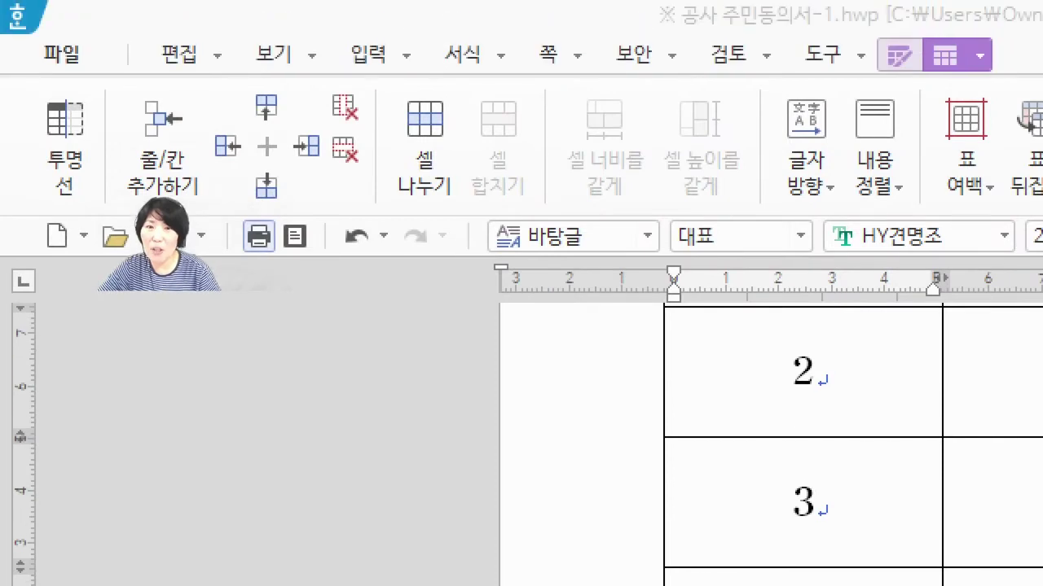
{"action": "left_click_drag", "start_coordinate": [285, 131], "coordinate": [238, 130]}
{"action": "mouse_move", "coordinate": [238, 196]}
{"action": "left_mouse_down"}
{"action": "mouse_move", "coordinate": [282, 200]}
{"action": "mouse_move", "coordinate": [284, 210]}
{"action": "left_mouse_up"}
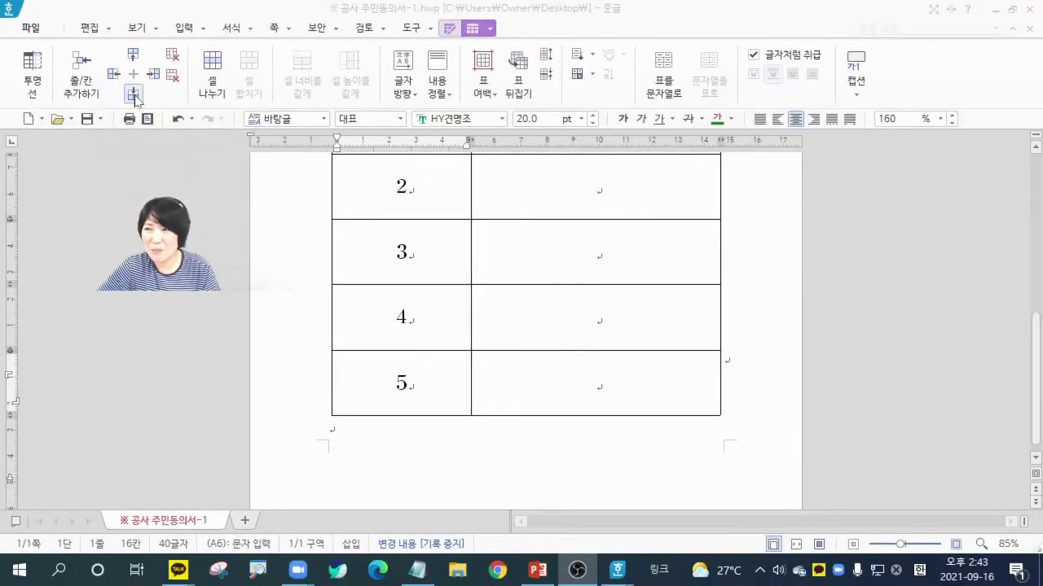
{"action": "left_click", "coordinate": [133, 94]}
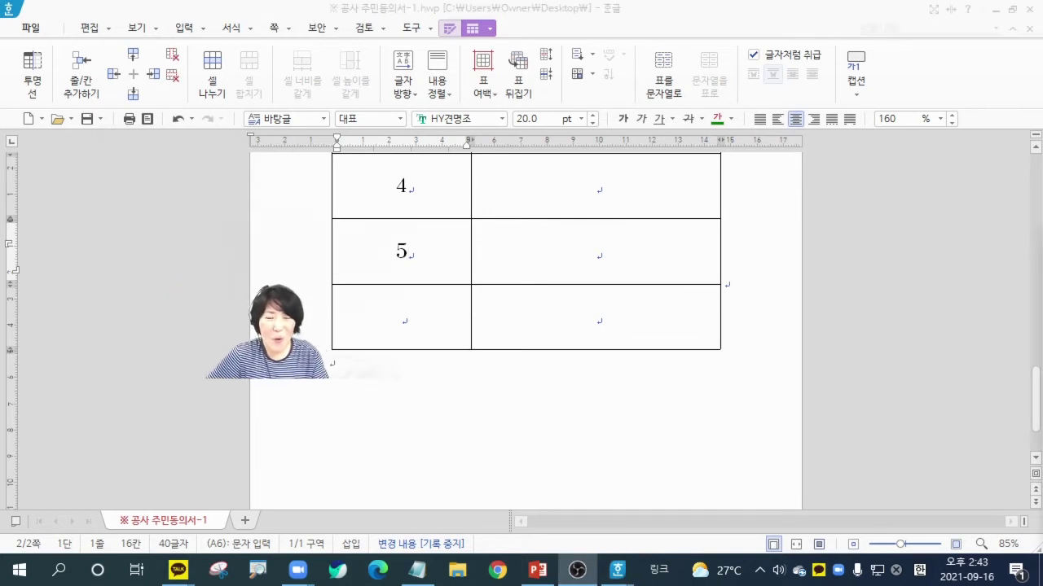
Number the new last row 6 and shorten the signature table to about 90% of its height so it fits on the first page.
{"action": "left_click", "coordinate": [432, 331]}
{"action": "type", "text": "6"}
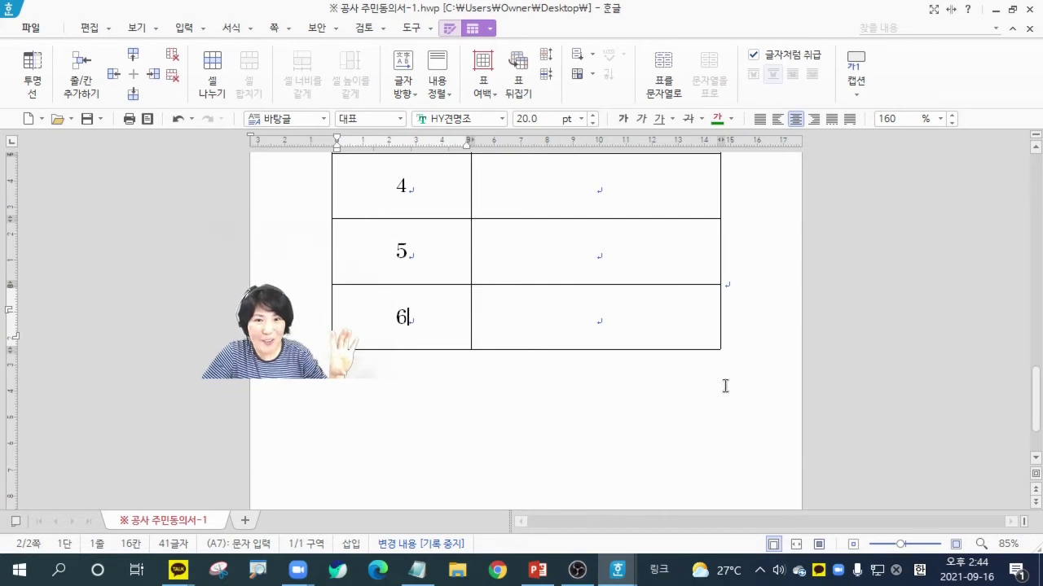
{"action": "left_click", "coordinate": [820, 544]}
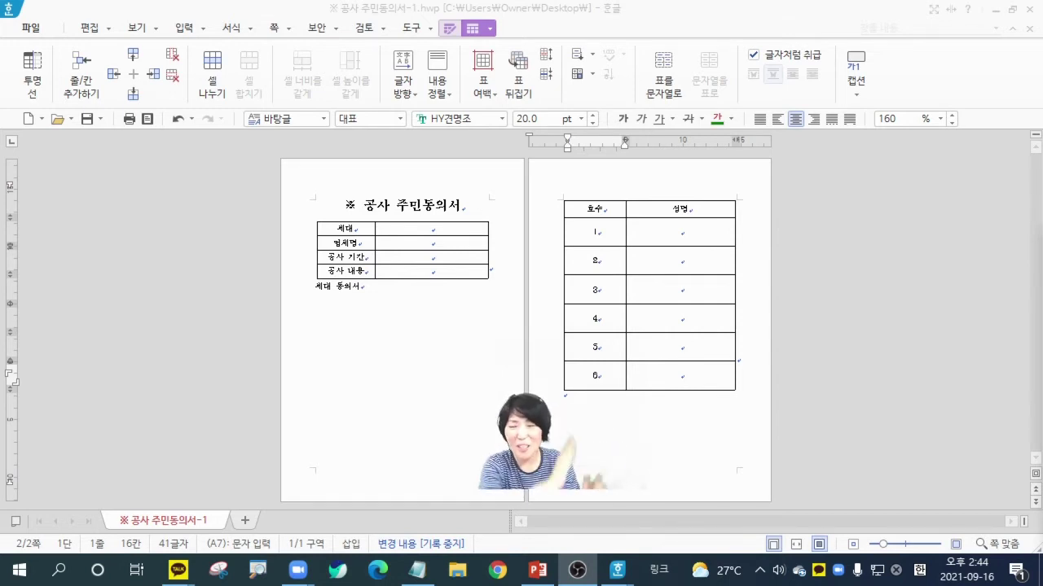
{"action": "left_click", "coordinate": [624, 391]}
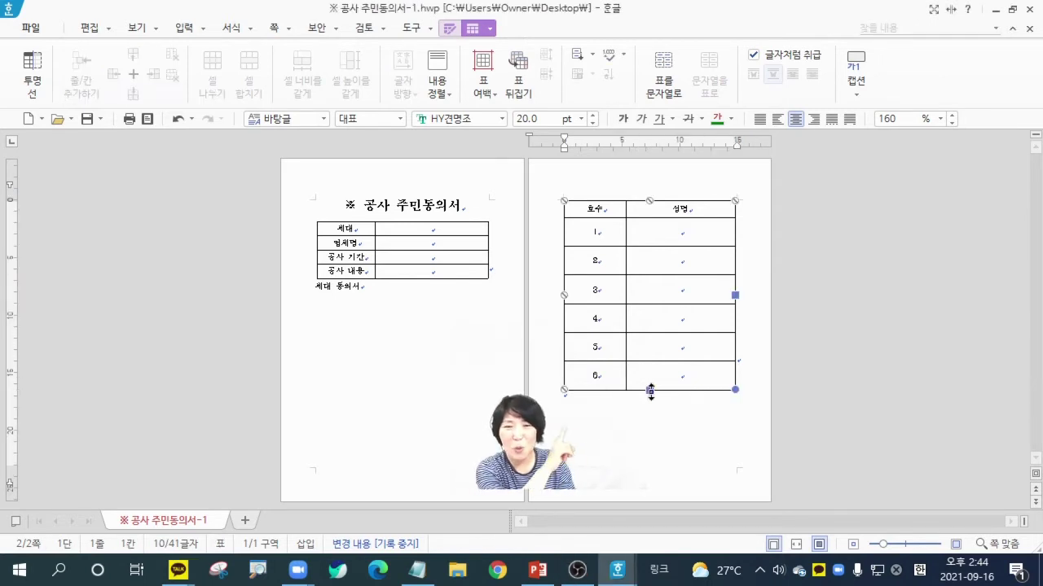
{"action": "left_click_drag", "start_coordinate": [650, 391], "coordinate": [649, 376]}
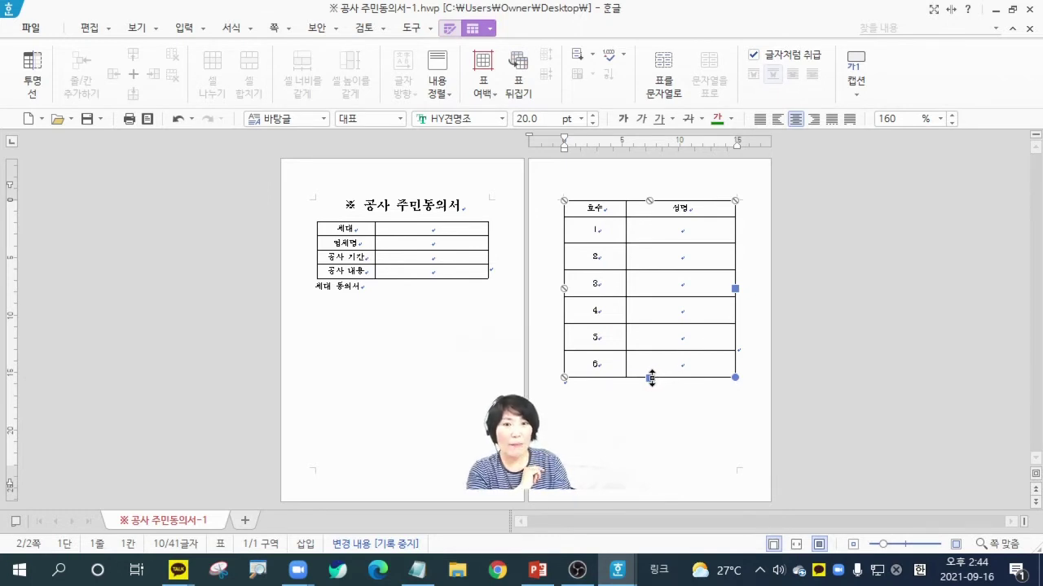
{"action": "left_click_drag", "start_coordinate": [651, 377], "coordinate": [649, 364]}
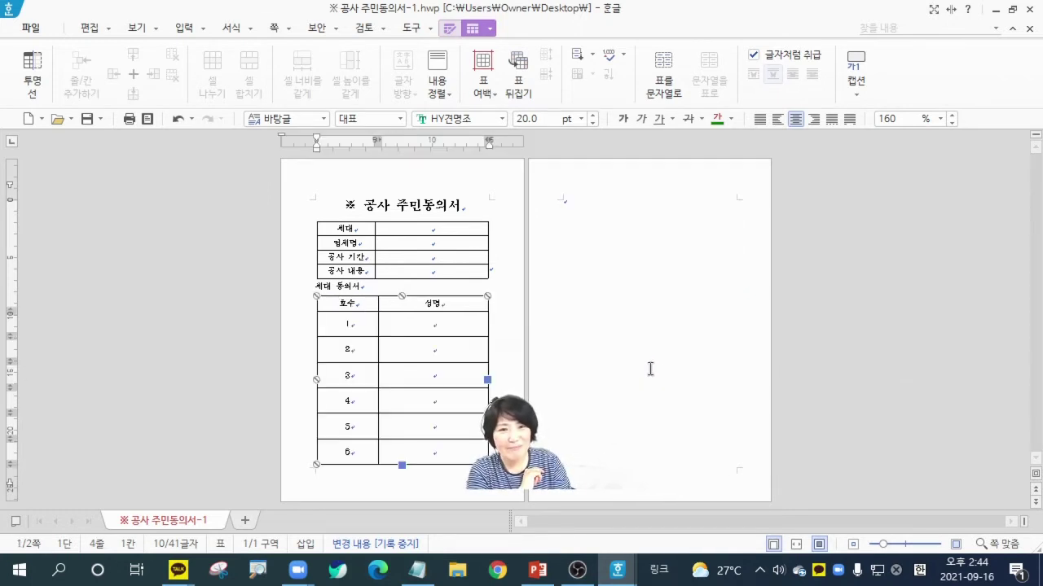
{"action": "left_click", "coordinate": [561, 389]}
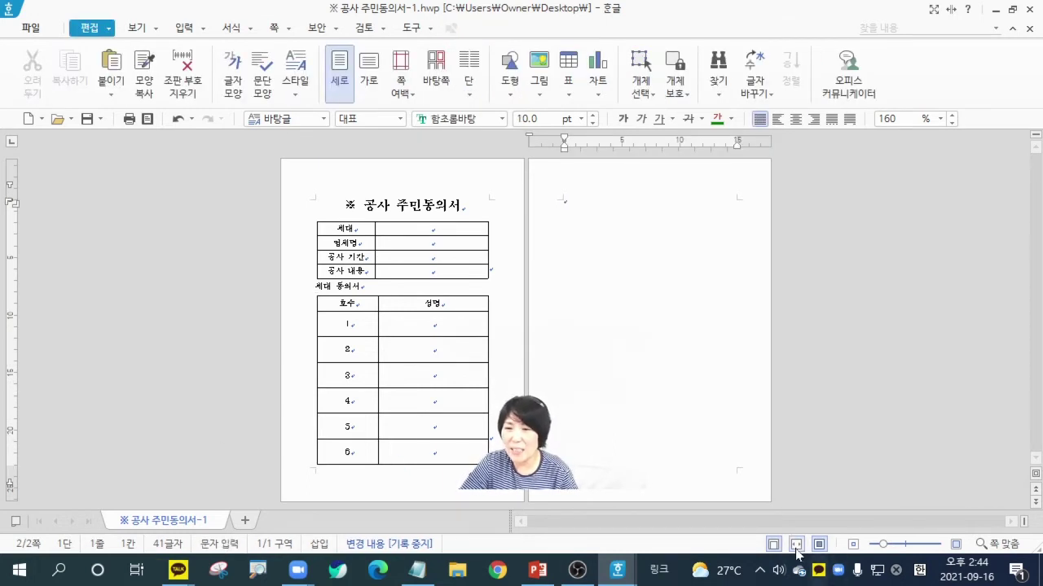
Split the household signature table above row 5 so that rows 5 and 6 form a separate table.
{"action": "left_click", "coordinate": [954, 544]}
{"action": "left_click", "coordinate": [955, 544]}
{"action": "left_click", "coordinate": [954, 544]}
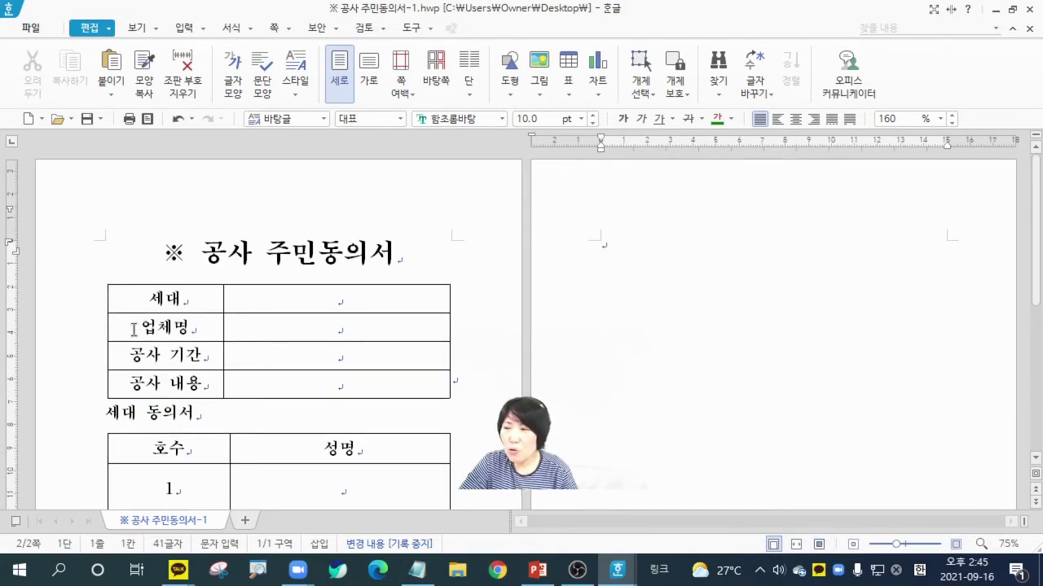
{"action": "scroll", "coordinate": [135, 337], "scroll_direction": "down", "scroll_amount": 5}
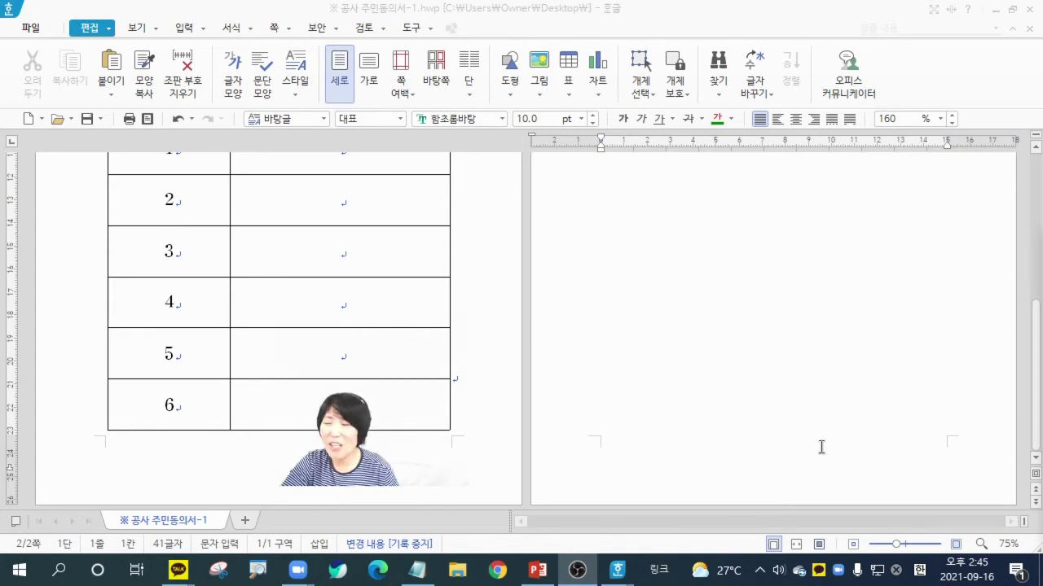
{"action": "left_click", "coordinate": [202, 347]}
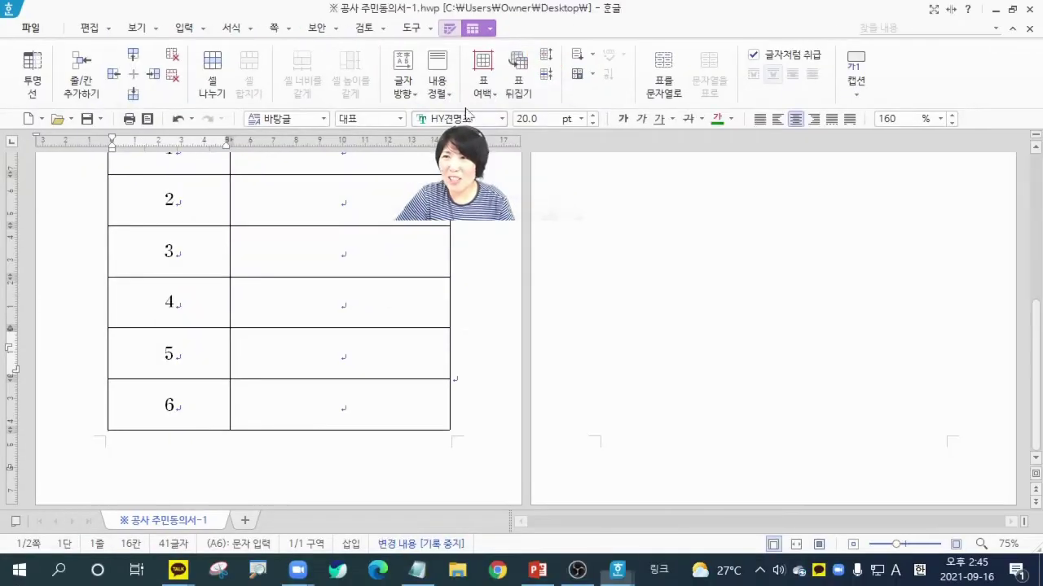
{"action": "left_click", "coordinate": [689, 114]}
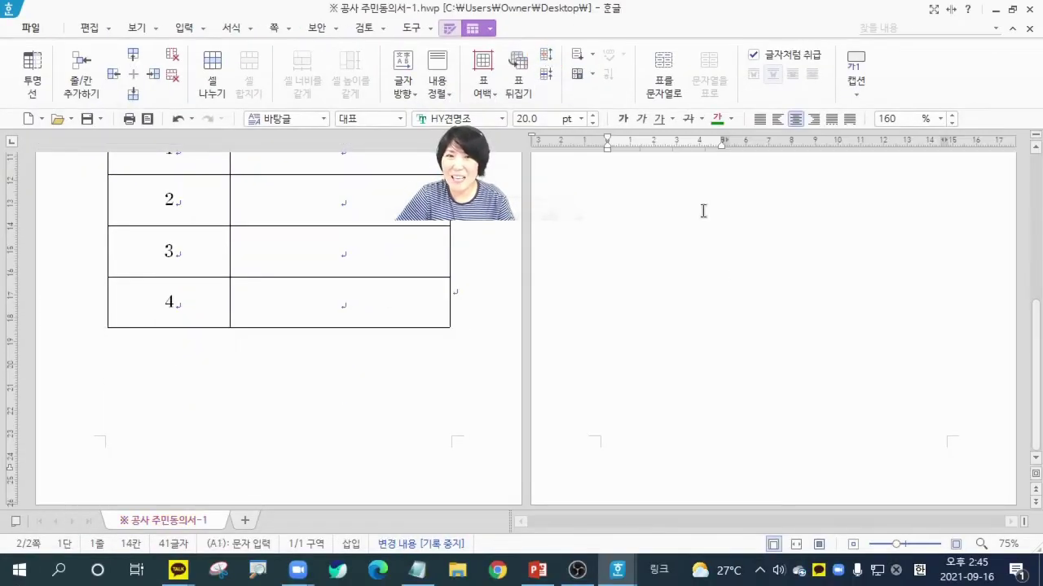
{"action": "scroll", "coordinate": [691, 331], "scroll_direction": "up", "scroll_amount": 5}
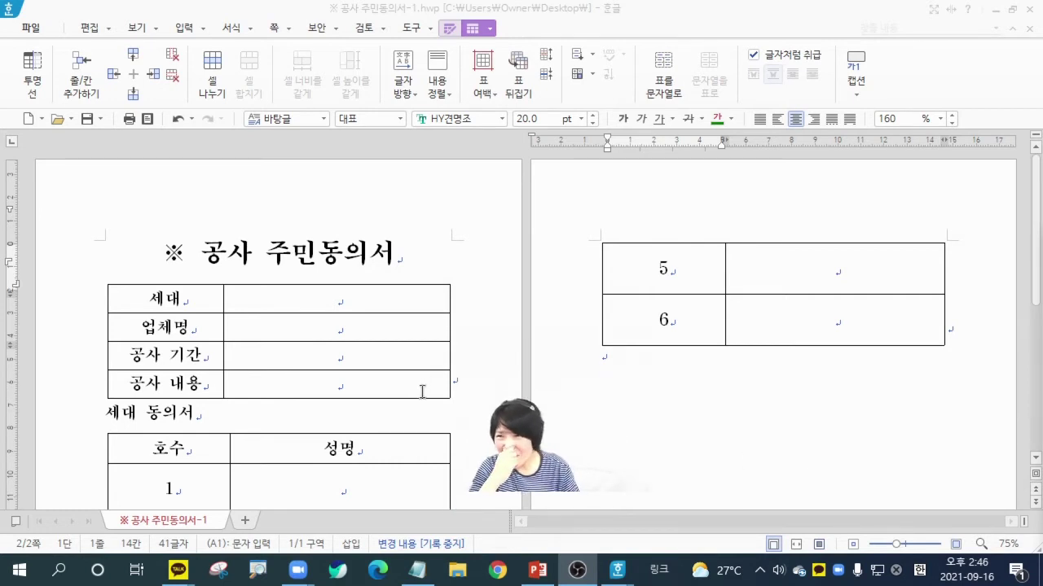
{"action": "scroll", "coordinate": [422, 392], "scroll_direction": "down", "scroll_amount": 6}
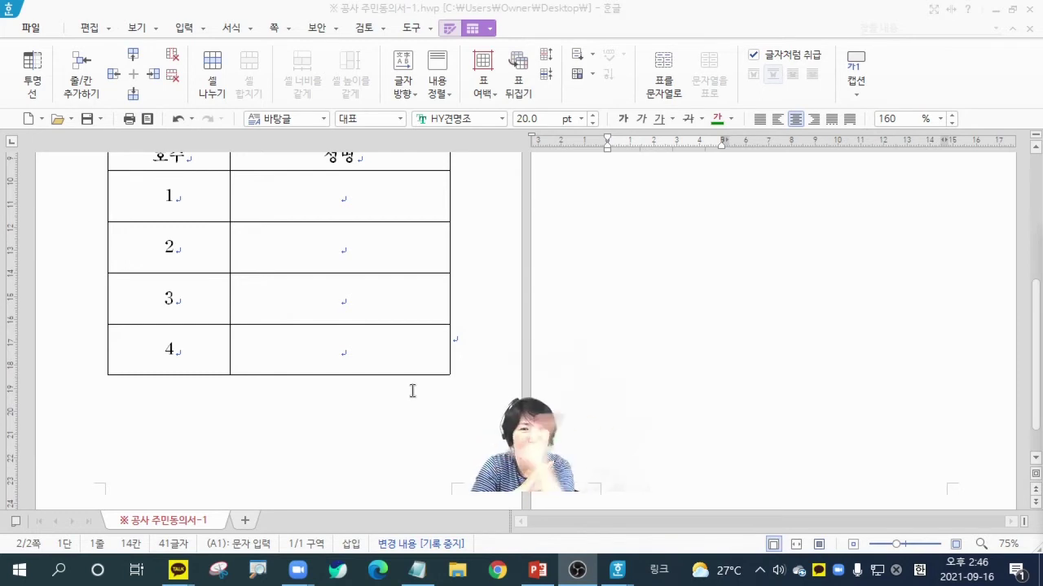
Join the separate table holding rows 5 and 6 back onto the signature table below row 4.
{"action": "left_click", "coordinate": [186, 366]}
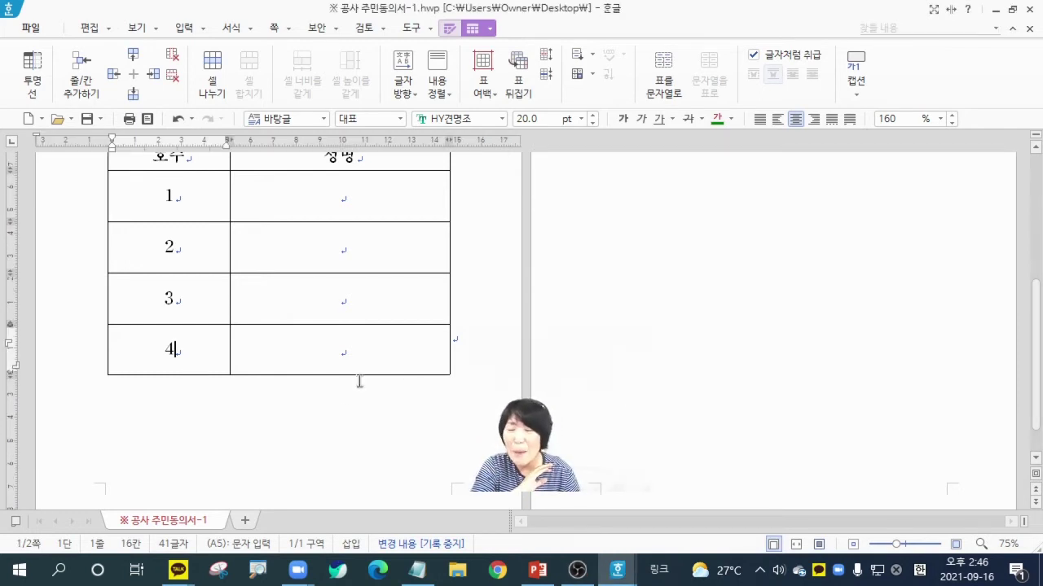
{"action": "left_click_drag", "start_coordinate": [525, 456], "coordinate": [220, 430]}
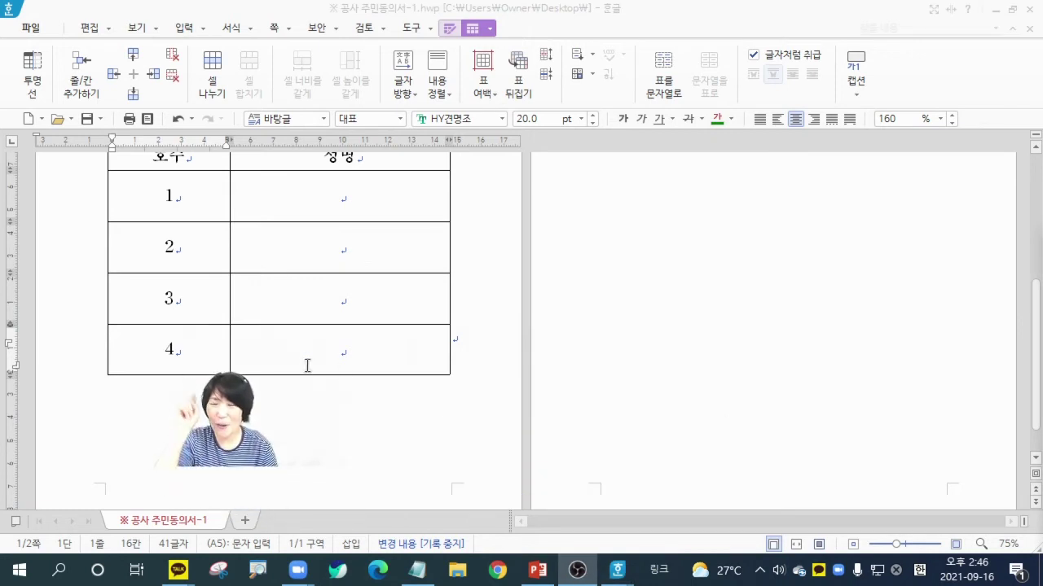
{"action": "left_click", "coordinate": [191, 355]}
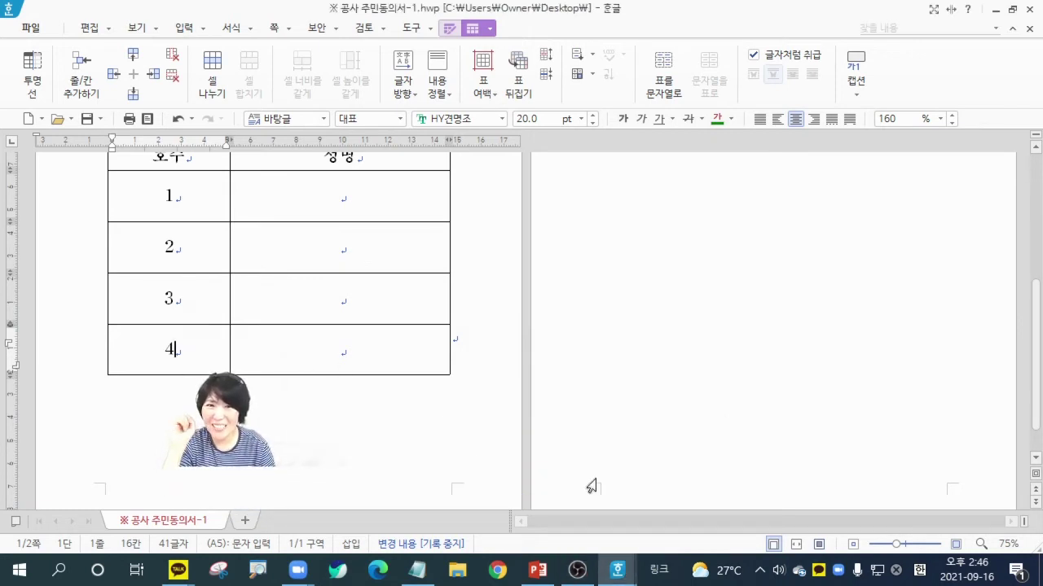
{"action": "left_click_drag", "start_coordinate": [220, 424], "coordinate": [460, 165]}
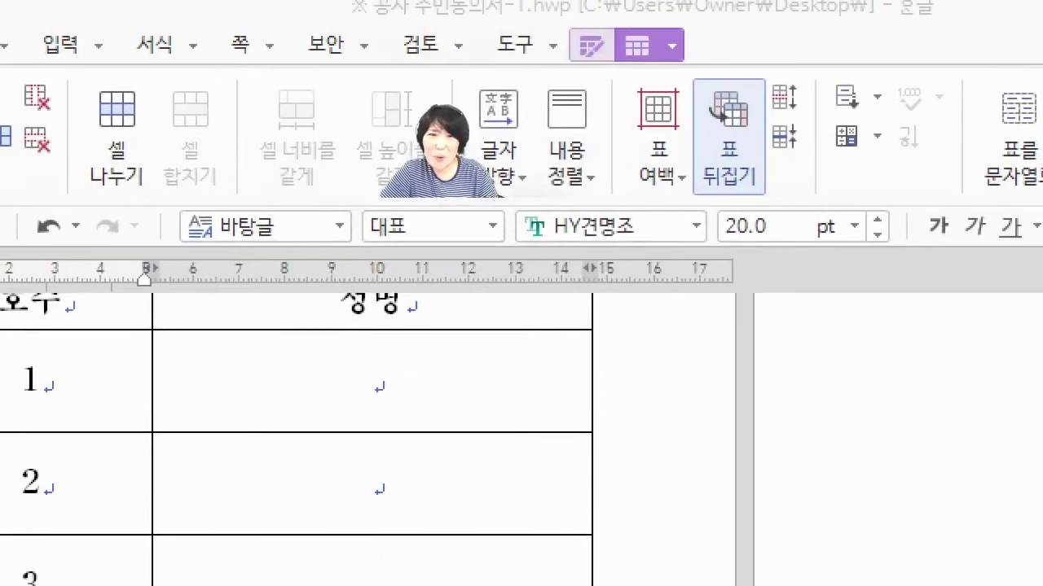
{"action": "left_click_drag", "start_coordinate": [633, 192], "coordinate": [690, 196]}
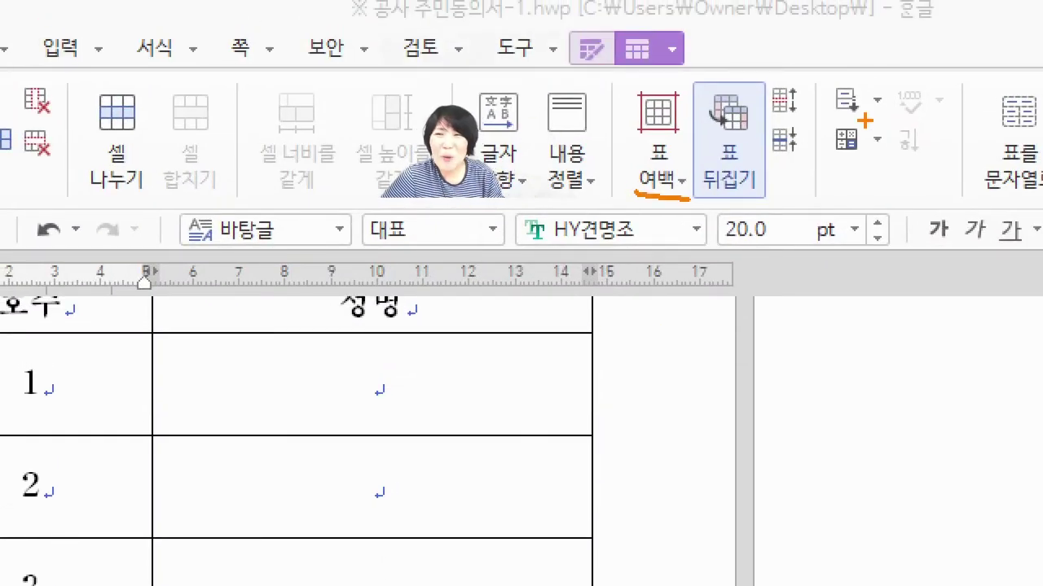
{"action": "mouse_move", "coordinate": [811, 152]}
{"action": "left_mouse_down"}
{"action": "mouse_move", "coordinate": [740, 127]}
{"action": "mouse_move", "coordinate": [816, 151]}
{"action": "mouse_move", "coordinate": [812, 163]}
{"action": "left_mouse_up"}
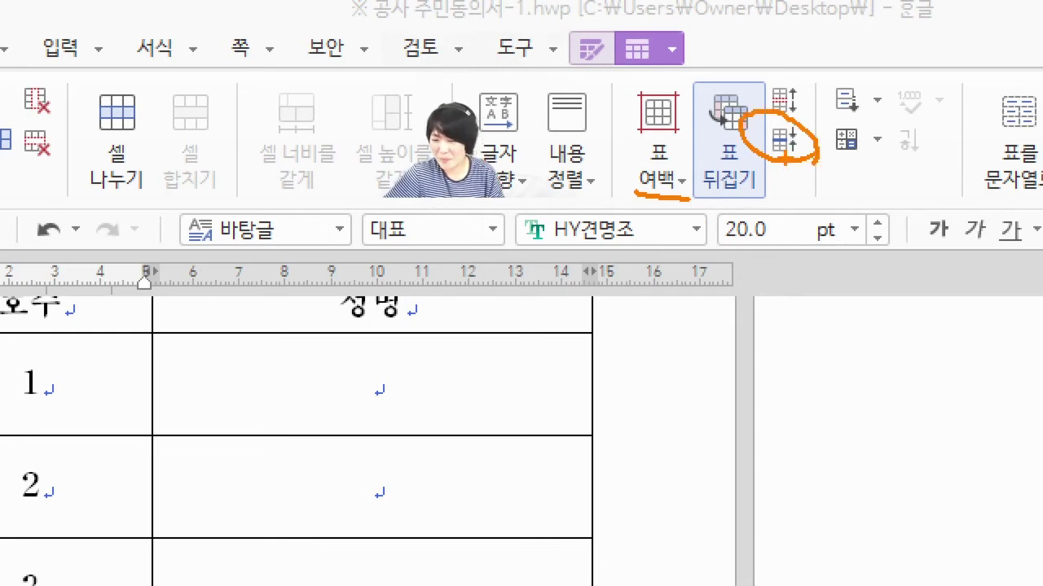
{"action": "key", "text": "Escape"}
{"action": "left_click", "coordinate": [546, 78]}
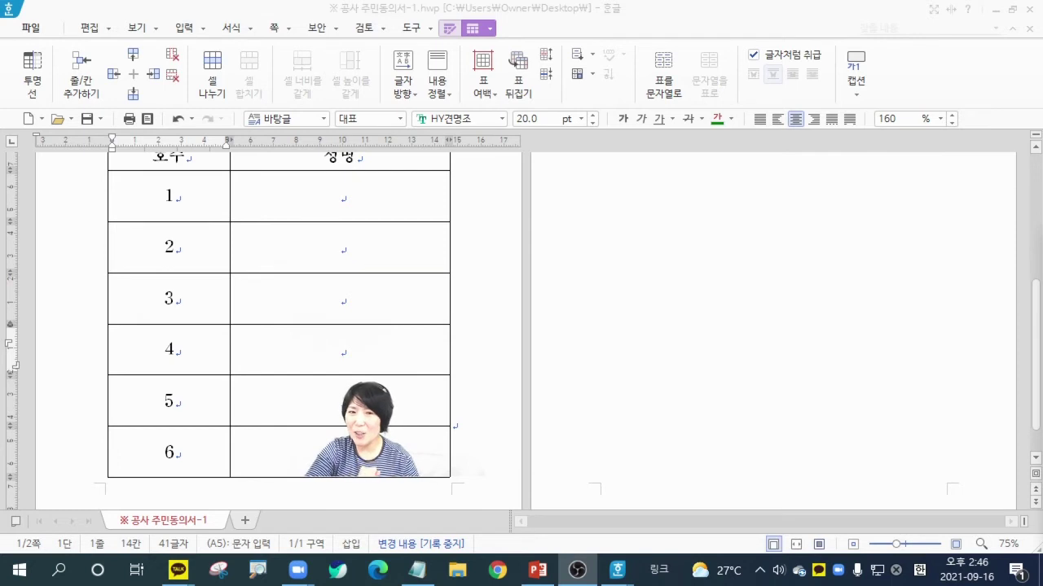
Delete the last row, numbered 6, from the rejoined signature table.
{"action": "left_click", "coordinate": [199, 460]}
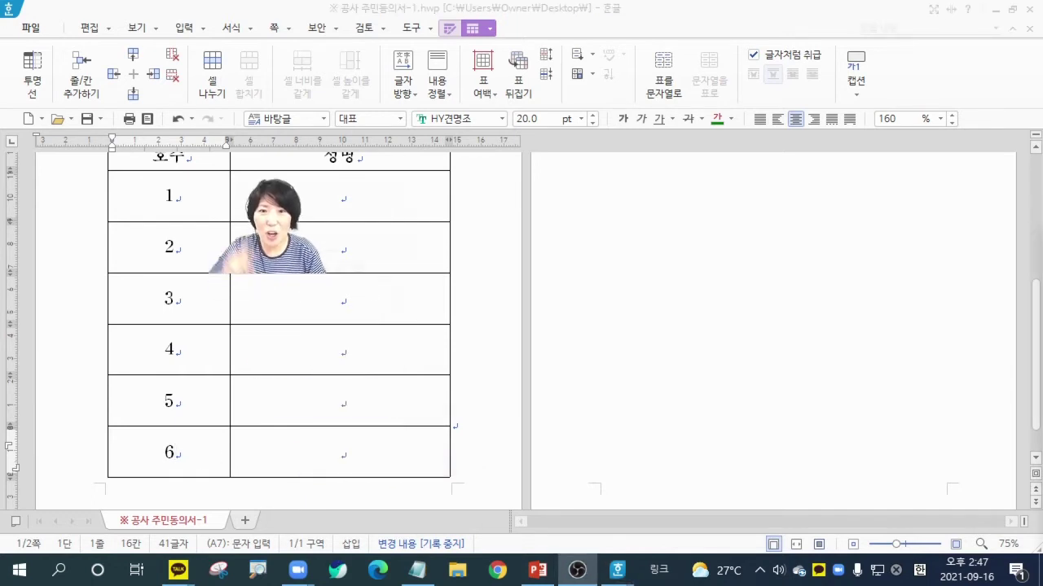
{"action": "left_click", "coordinate": [176, 85]}
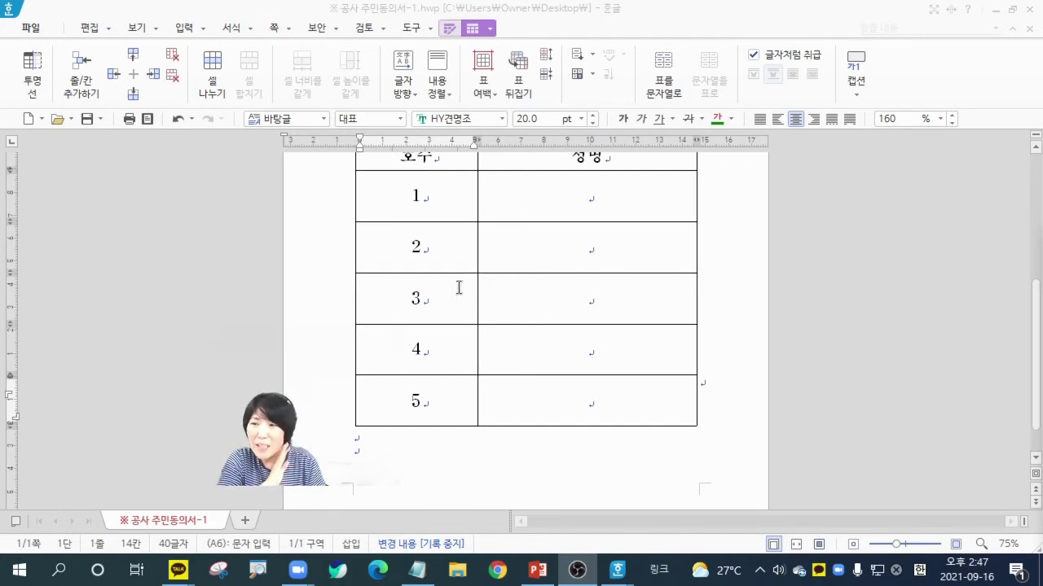
Cut row 3 out of the signature table, removing its cells together with their contents.
{"action": "left_click_drag", "start_coordinate": [459, 288], "coordinate": [596, 287]}
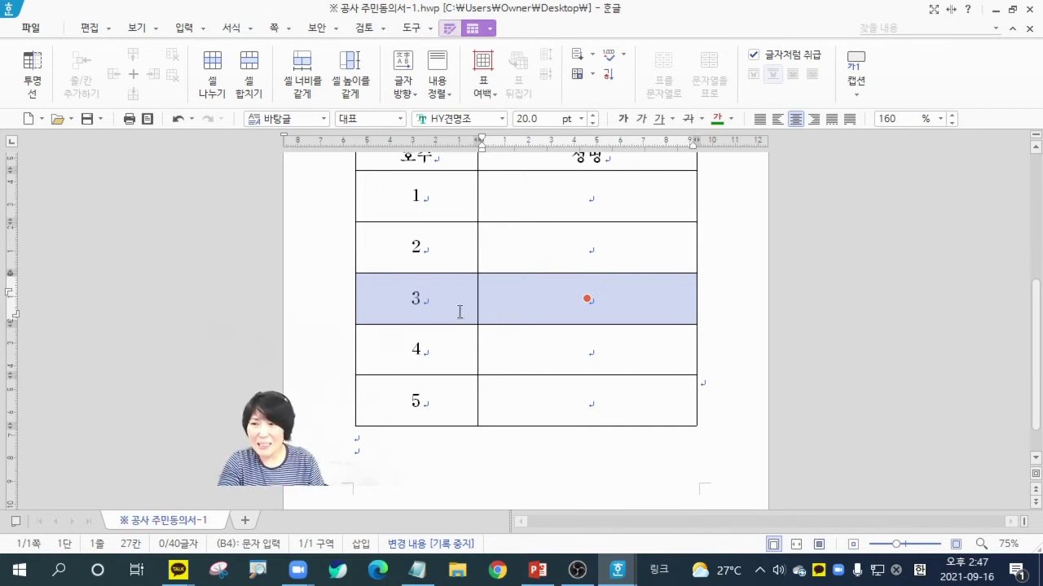
{"action": "left_click_drag", "start_coordinate": [435, 303], "coordinate": [601, 294]}
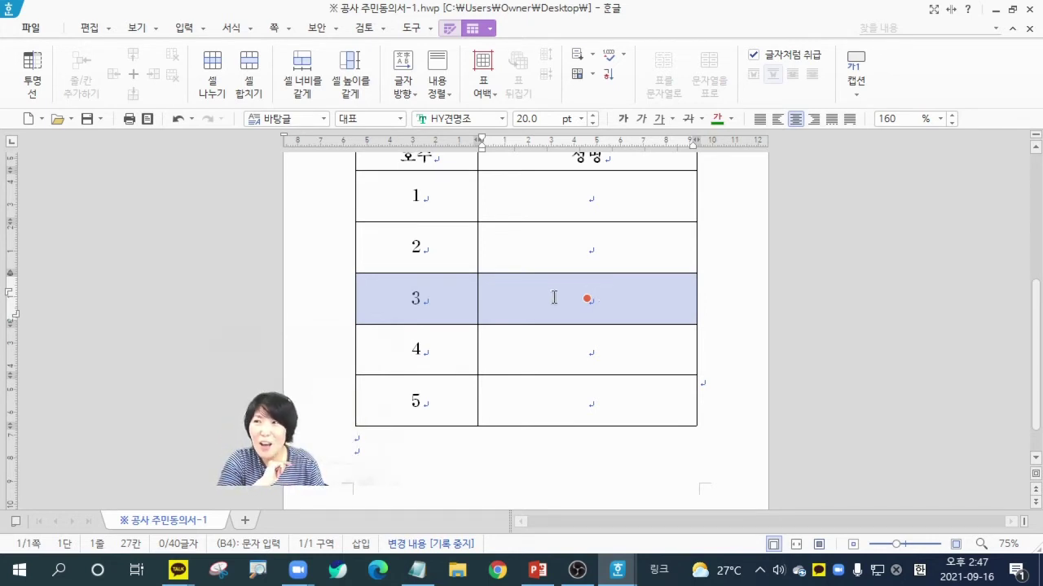
{"action": "right_click", "coordinate": [453, 299]}
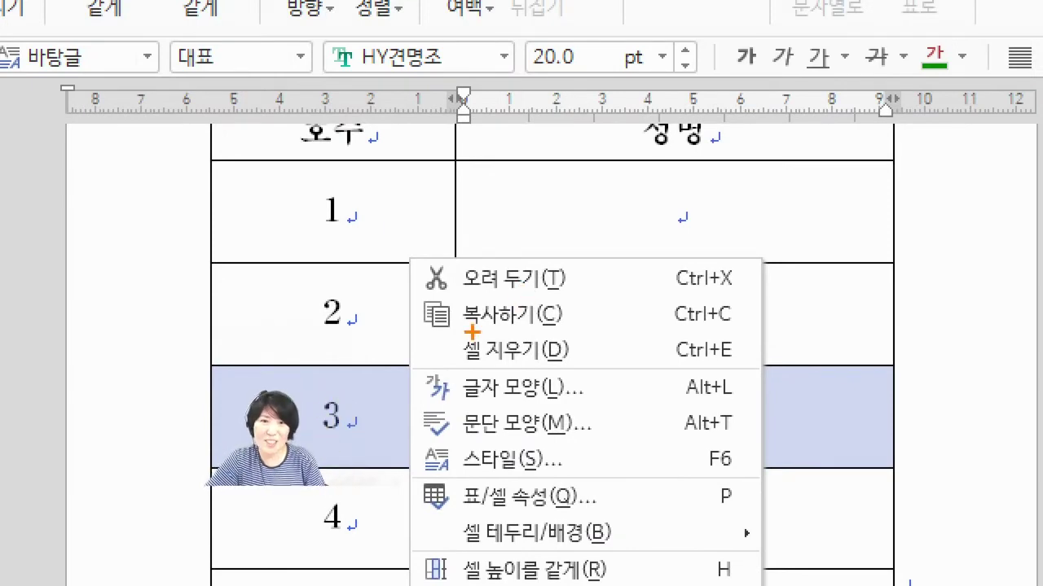
{"action": "mouse_move", "coordinate": [463, 285]}
{"action": "left_mouse_down"}
{"action": "mouse_move", "coordinate": [574, 249]}
{"action": "mouse_move", "coordinate": [458, 269]}
{"action": "mouse_move", "coordinate": [474, 285]}
{"action": "left_mouse_up"}
{"action": "key", "text": "Escape"}
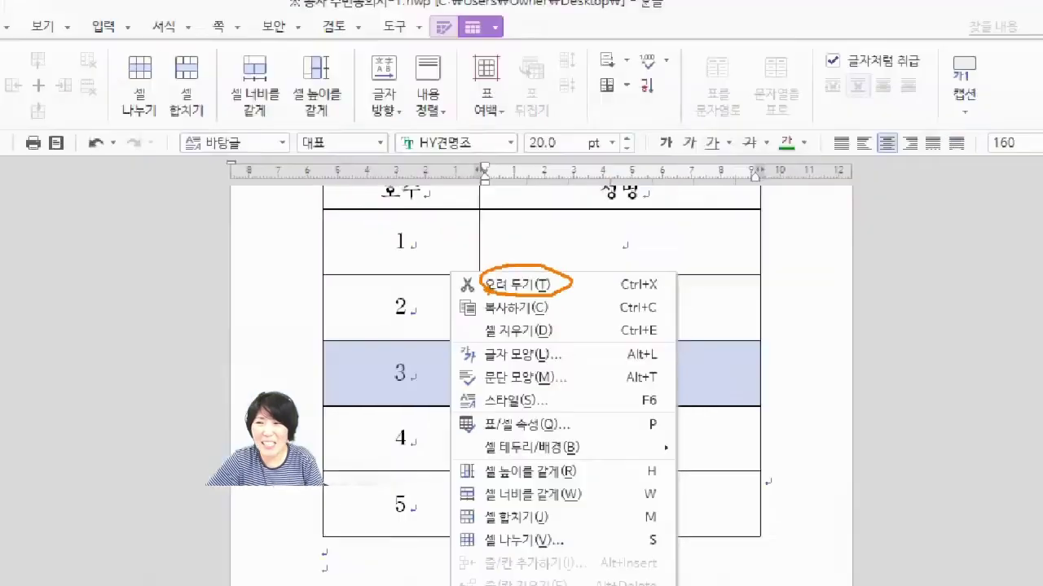
{"action": "right_click", "coordinate": [462, 300]}
{"action": "left_click", "coordinate": [511, 230]}
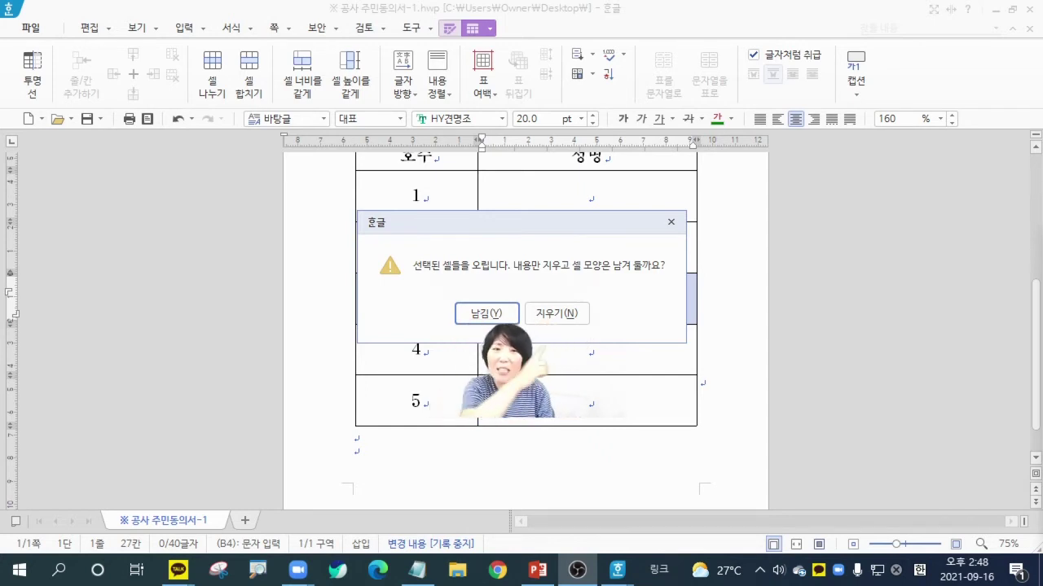
{"action": "left_click", "coordinate": [582, 317]}
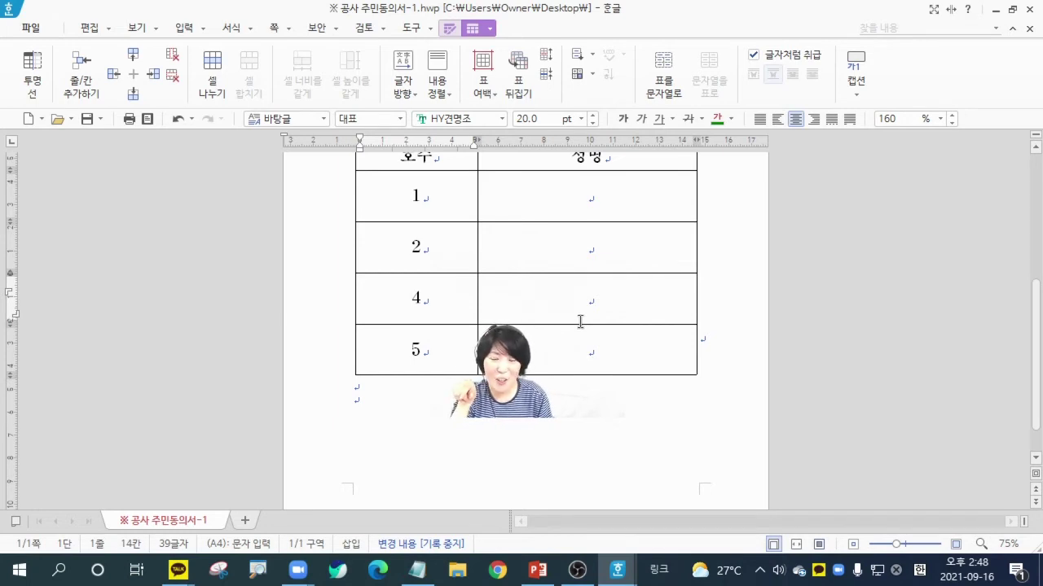
Paste the cut row 3 back into the signature table as a new row below row 5.
{"action": "left_click", "coordinate": [439, 354]}
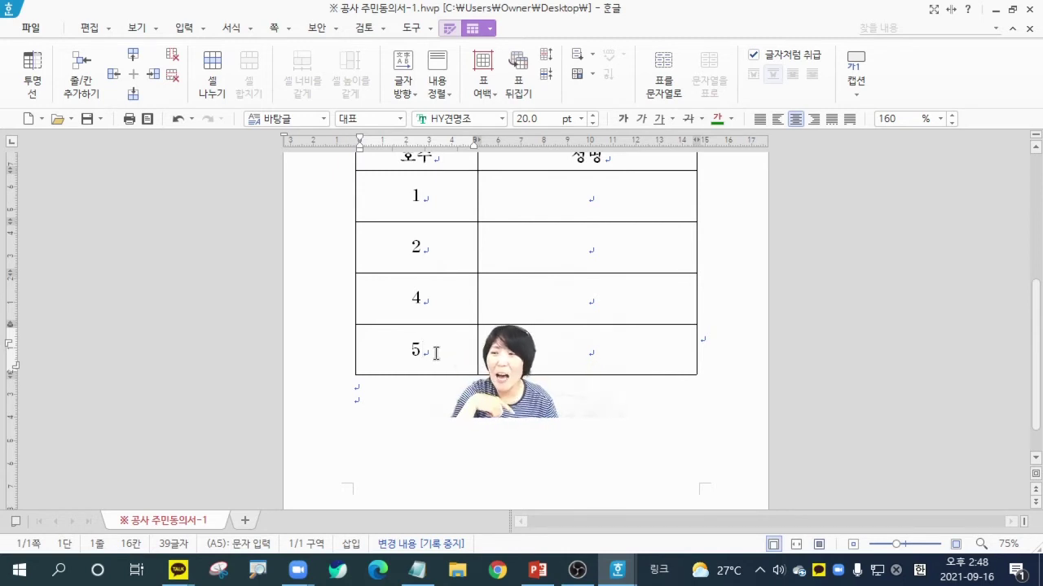
{"action": "right_click", "coordinate": [436, 353]}
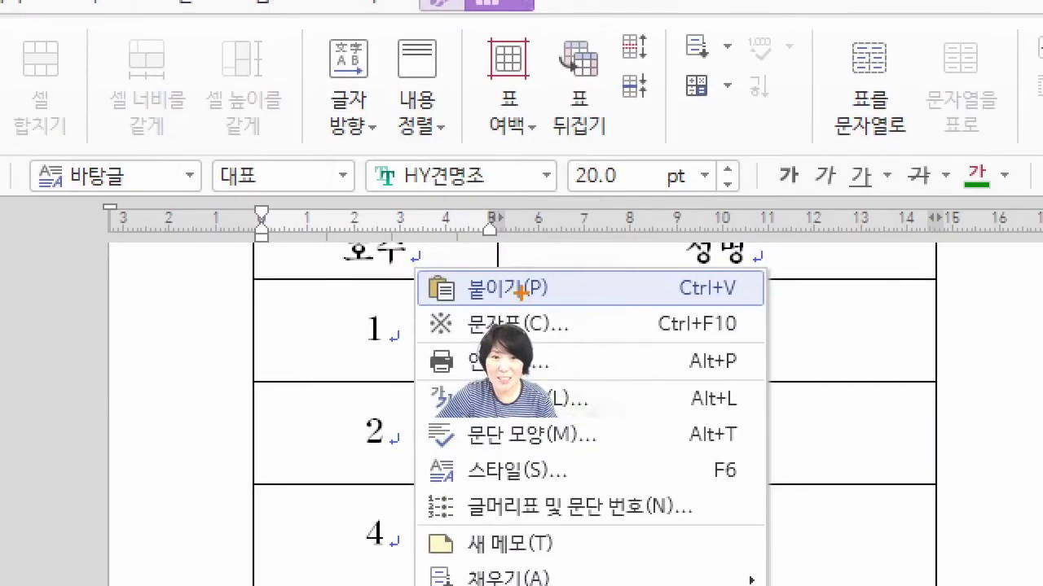
{"action": "mouse_move", "coordinate": [584, 296]}
{"action": "left_mouse_down"}
{"action": "mouse_move", "coordinate": [513, 318]}
{"action": "mouse_move", "coordinate": [516, 261]}
{"action": "mouse_move", "coordinate": [528, 299]}
{"action": "left_mouse_up"}
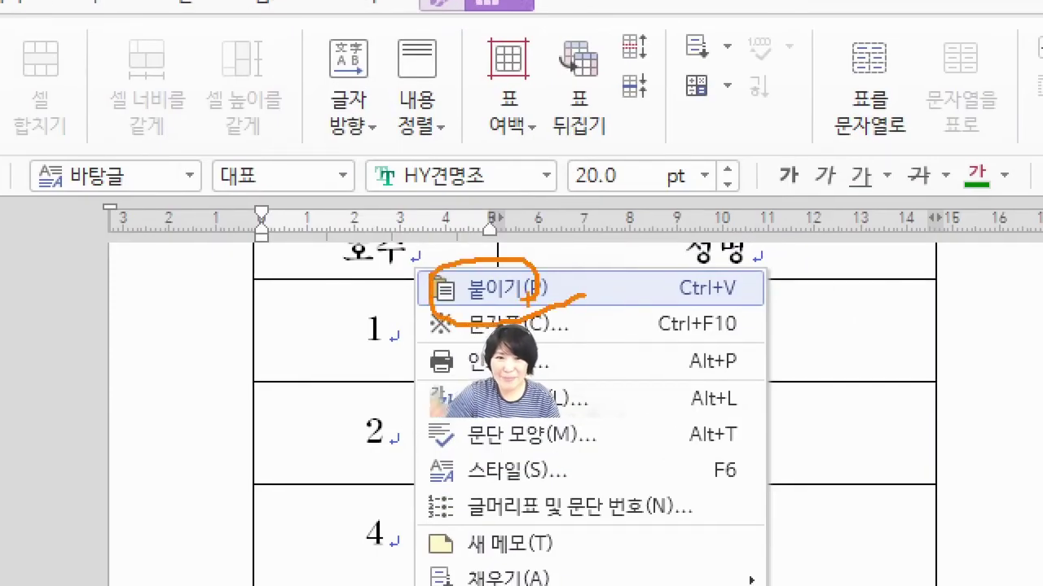
{"action": "key", "text": "Escape"}
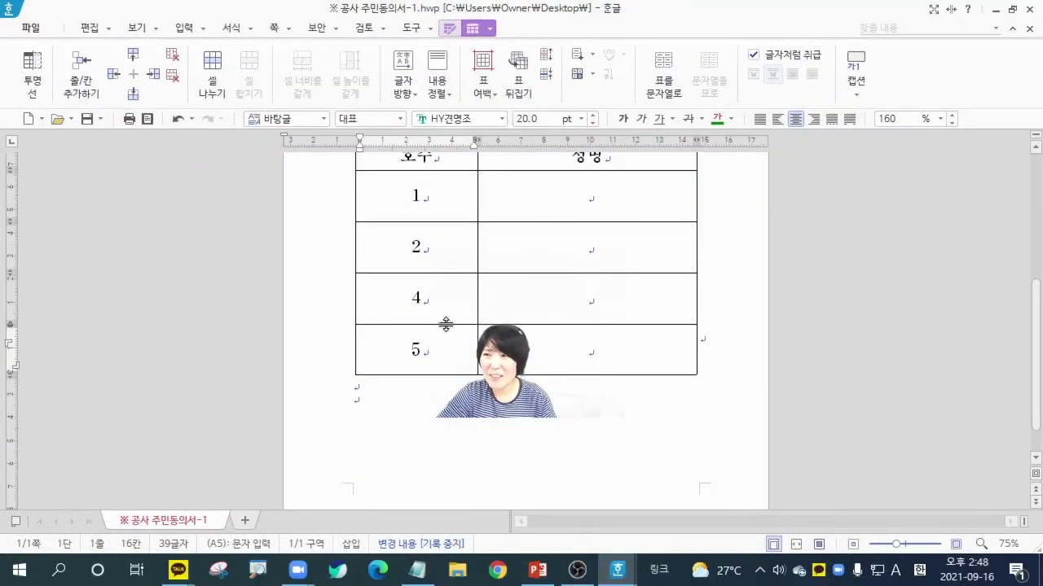
{"action": "right_click", "coordinate": [431, 348]}
{"action": "left_click", "coordinate": [455, 176]}
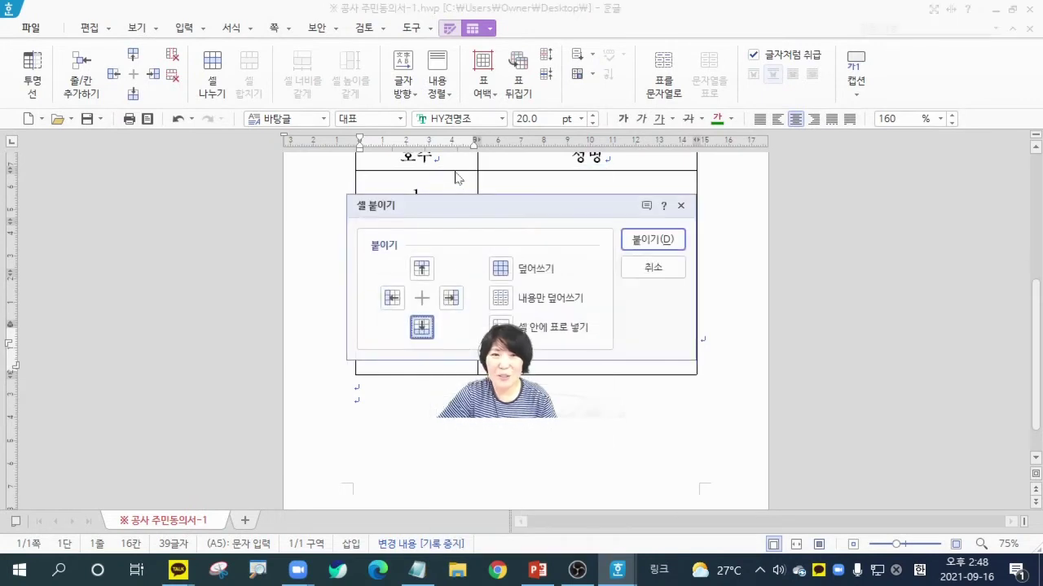
{"action": "left_click_drag", "start_coordinate": [506, 373], "coordinate": [467, 394]}
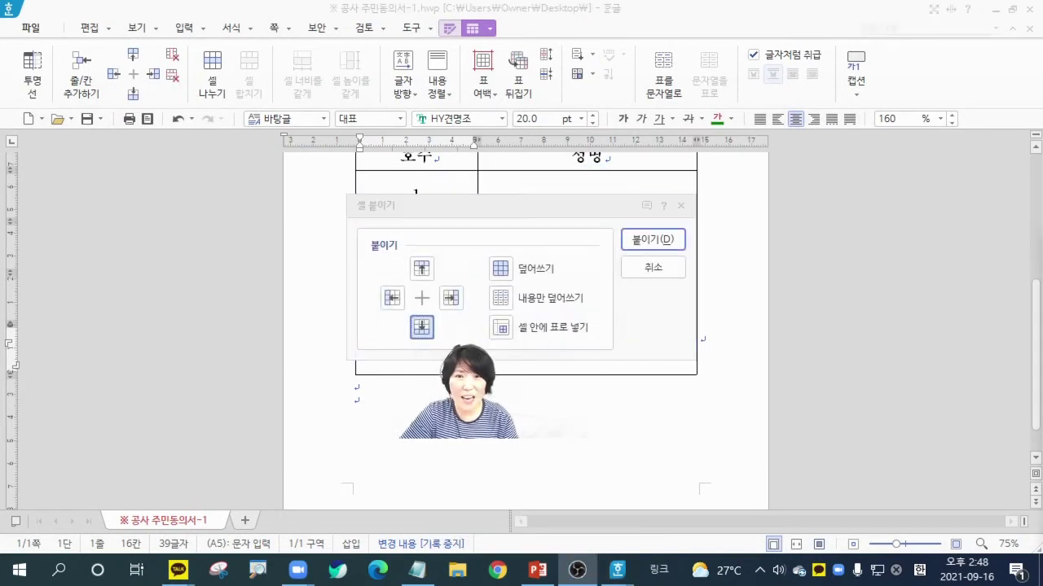
{"action": "left_click", "coordinate": [423, 270]}
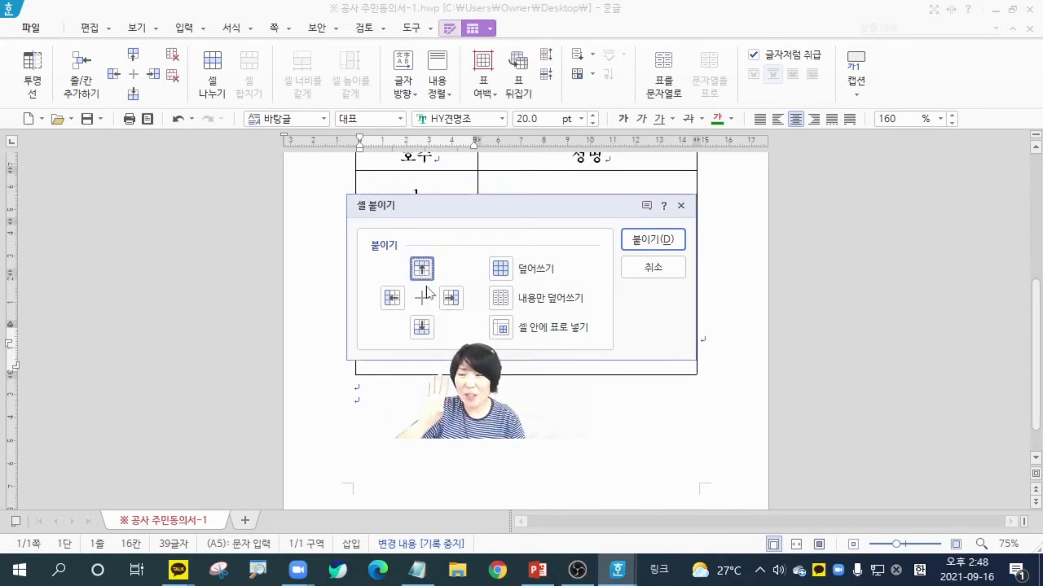
{"action": "left_click", "coordinate": [426, 331]}
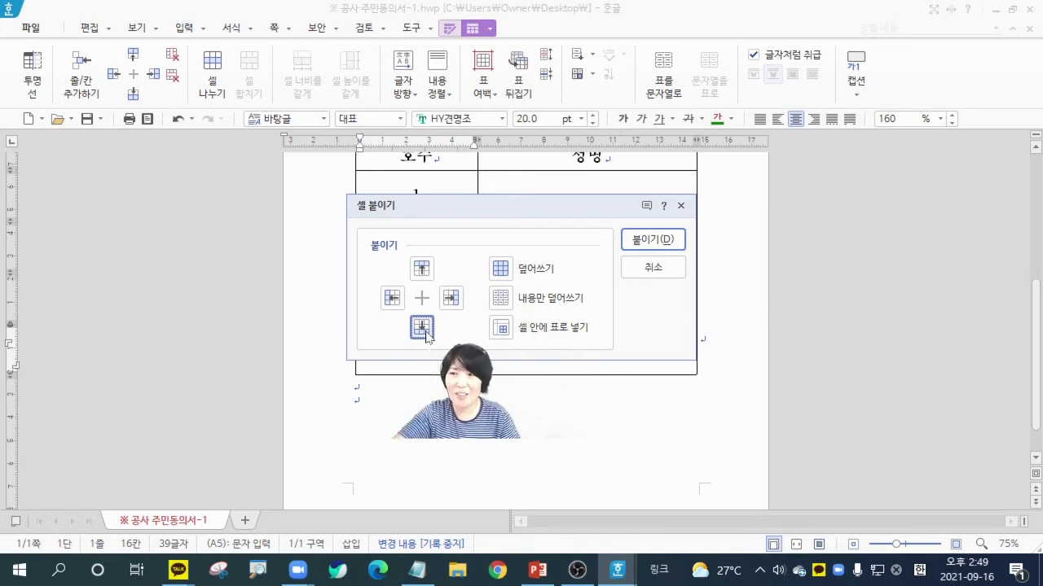
{"action": "left_click", "coordinate": [640, 243]}
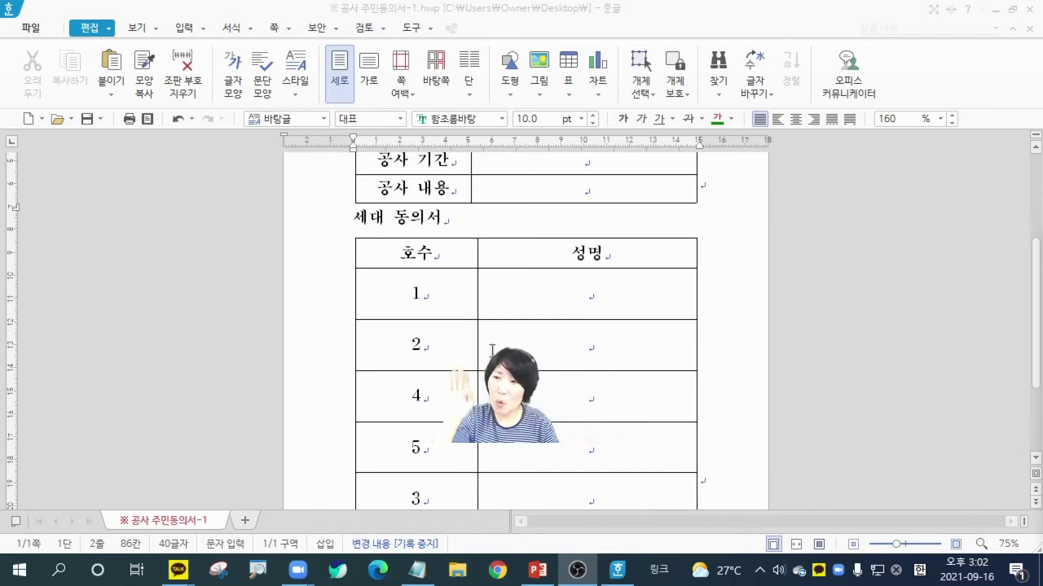
Copy all cells of the signature table, from the 호수 and 성명 headers down to the last row.
{"action": "left_click_drag", "start_coordinate": [461, 260], "coordinate": [589, 409]}
{"action": "scroll", "coordinate": [624, 432], "scroll_direction": "down", "scroll_amount": 1}
{"action": "scroll", "coordinate": [625, 427], "scroll_direction": "up", "scroll_amount": 1}
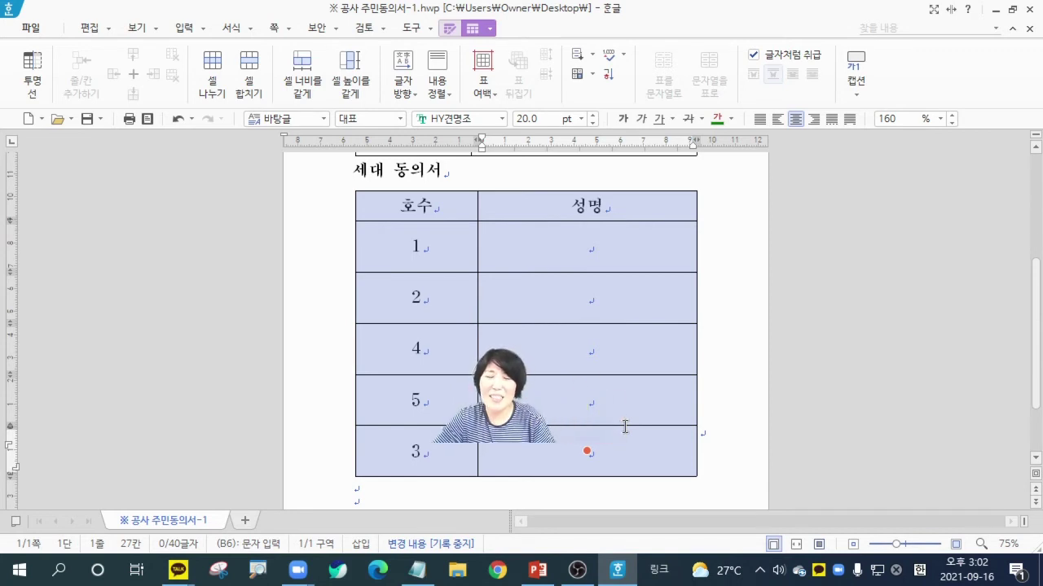
{"action": "left_click", "coordinate": [729, 430]}
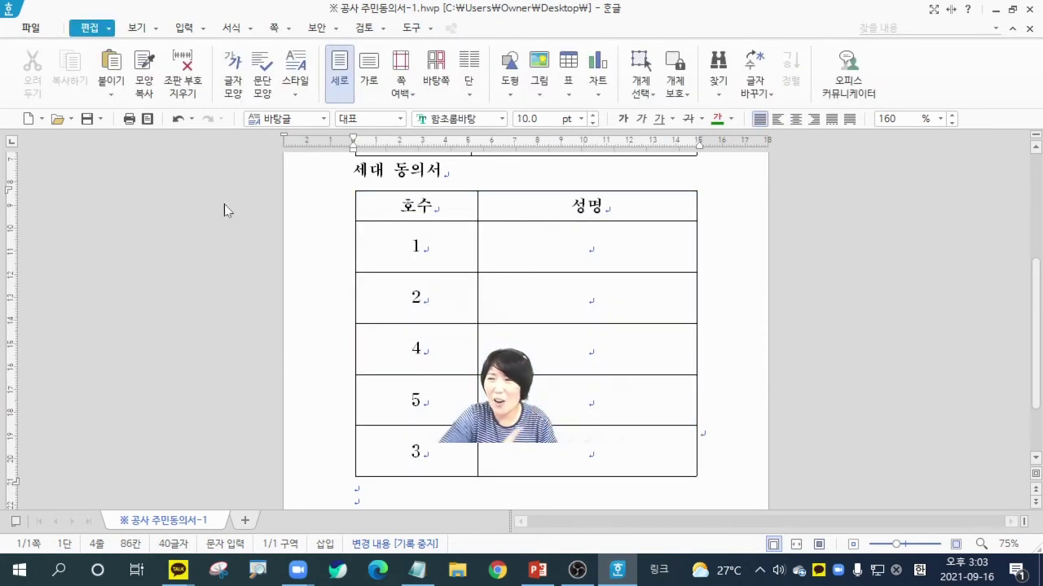
{"action": "left_click_drag", "start_coordinate": [432, 203], "coordinate": [619, 449]}
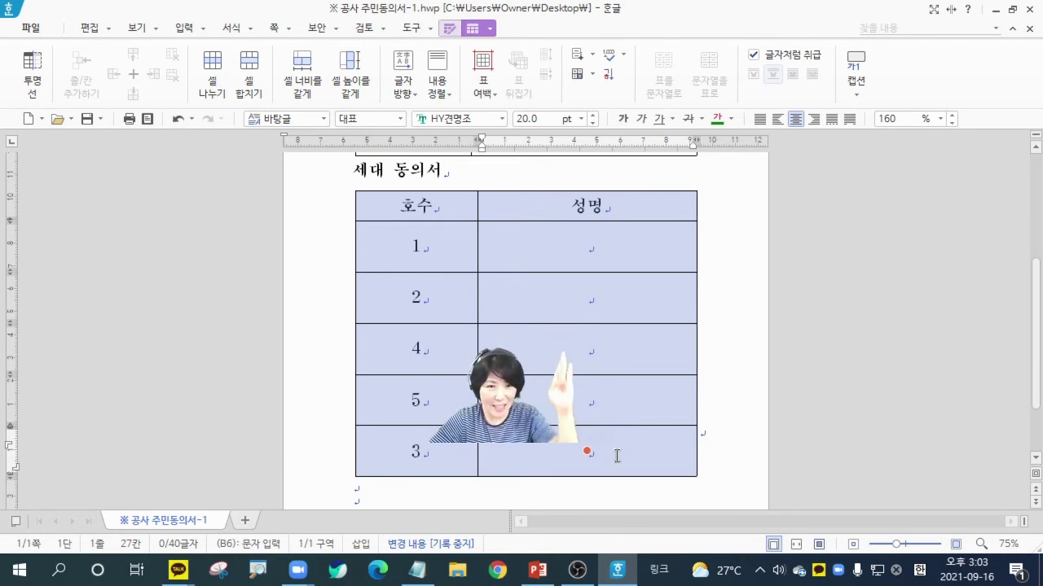
{"action": "right_click", "coordinate": [588, 350]}
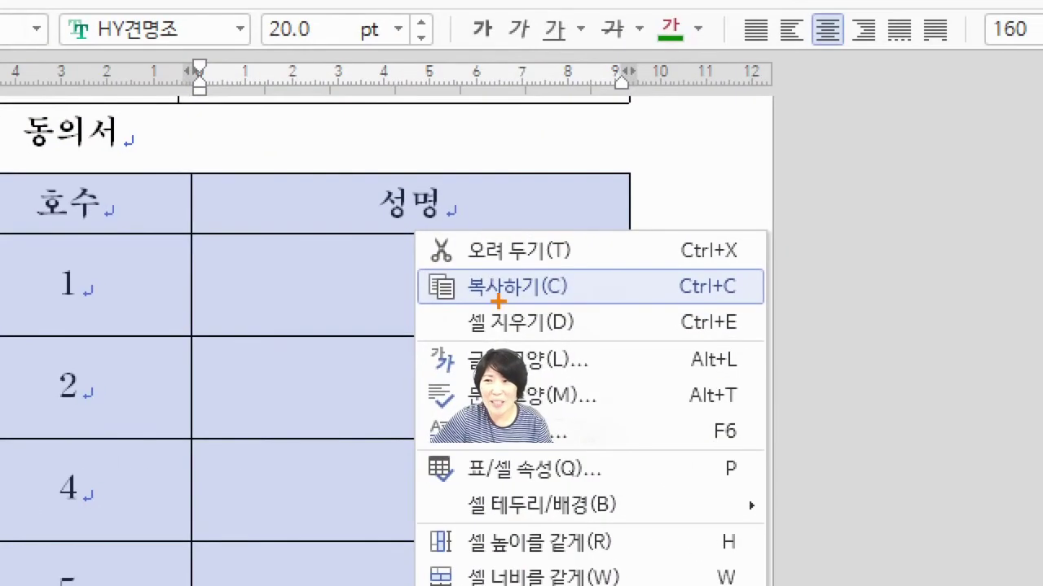
{"action": "left_click_drag", "start_coordinate": [656, 253], "coordinate": [604, 252]}
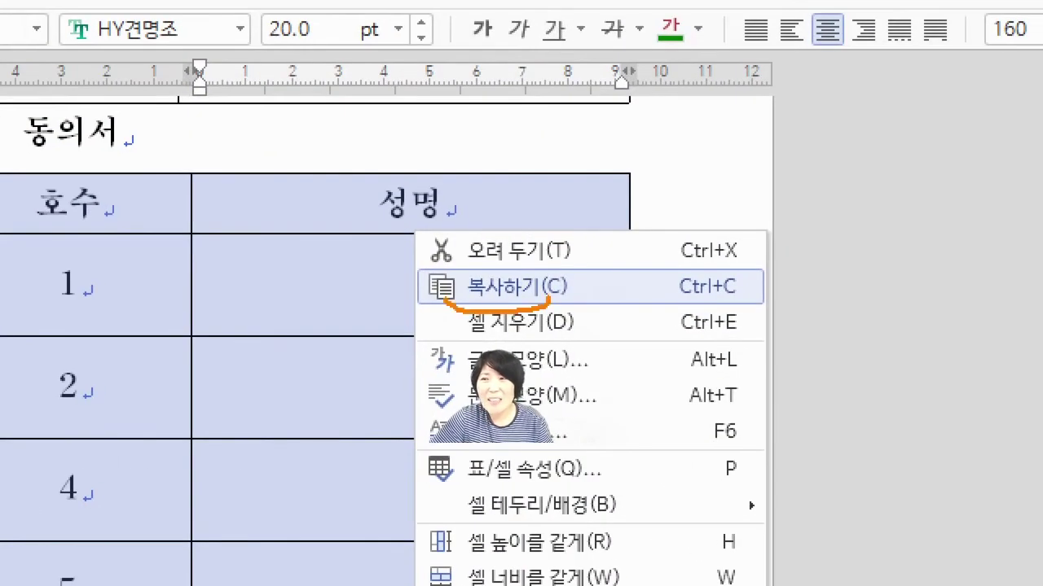
{"action": "left_click_drag", "start_coordinate": [446, 302], "coordinate": [550, 314]}
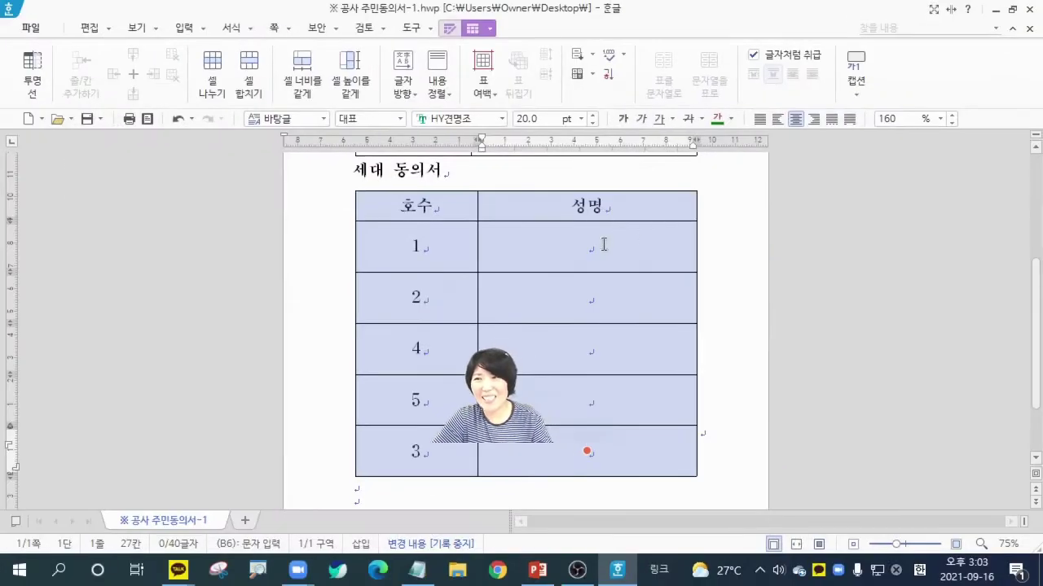
{"action": "right_click", "coordinate": [604, 243]}
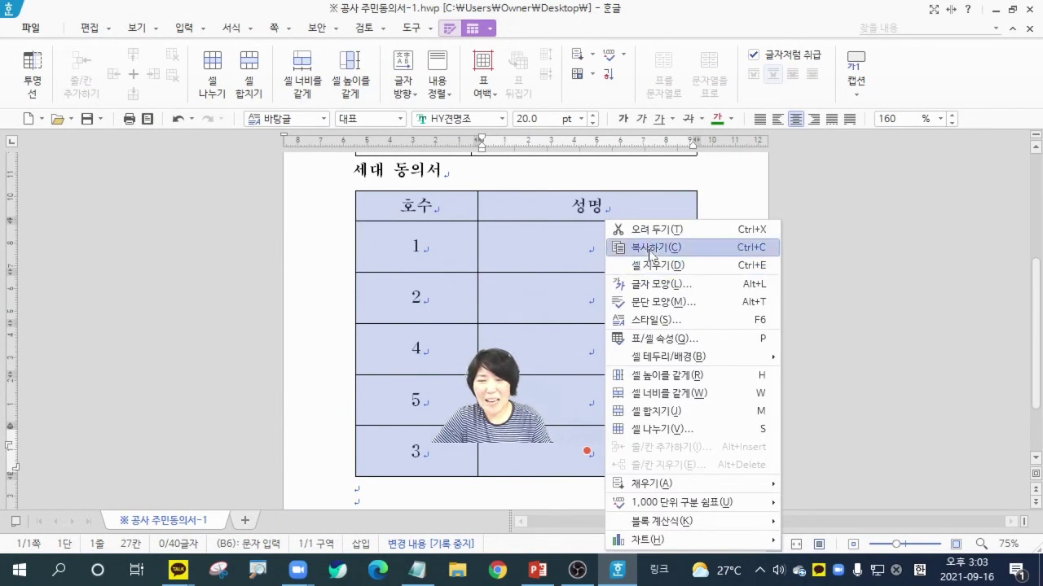
{"action": "left_click", "coordinate": [649, 249]}
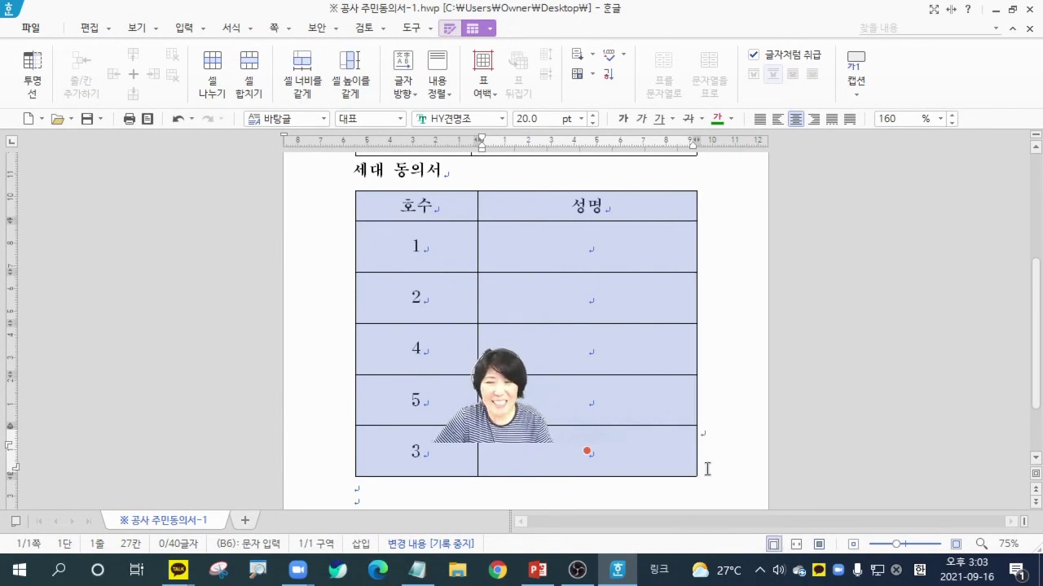
{"action": "left_click", "coordinate": [732, 434]}
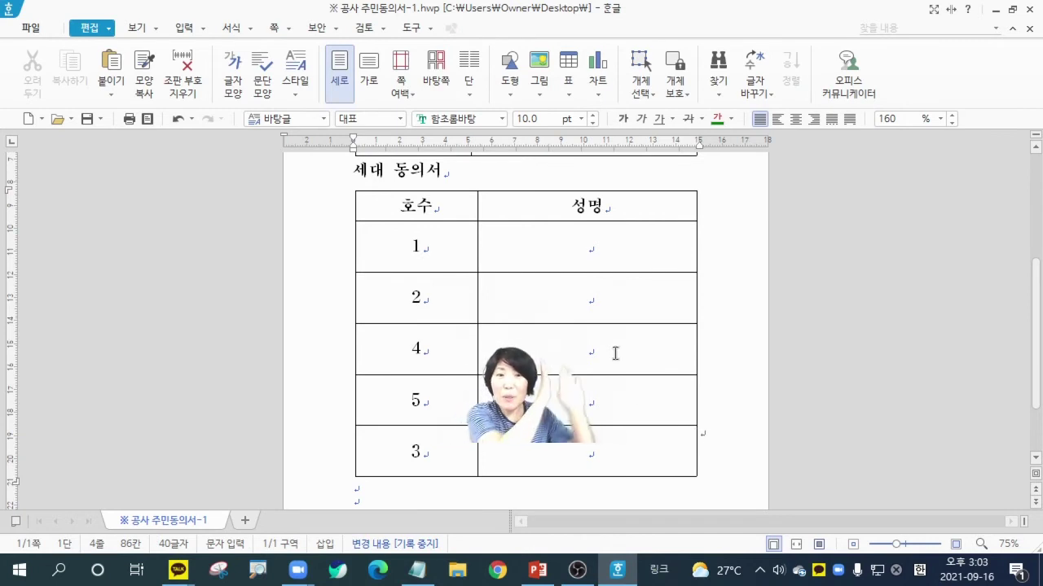
Paste the copied cells to the right of the 성명 column, adding a second pair of 호수 and 성명 columns.
{"action": "left_click", "coordinate": [617, 222]}
{"action": "left_click", "coordinate": [612, 407]}
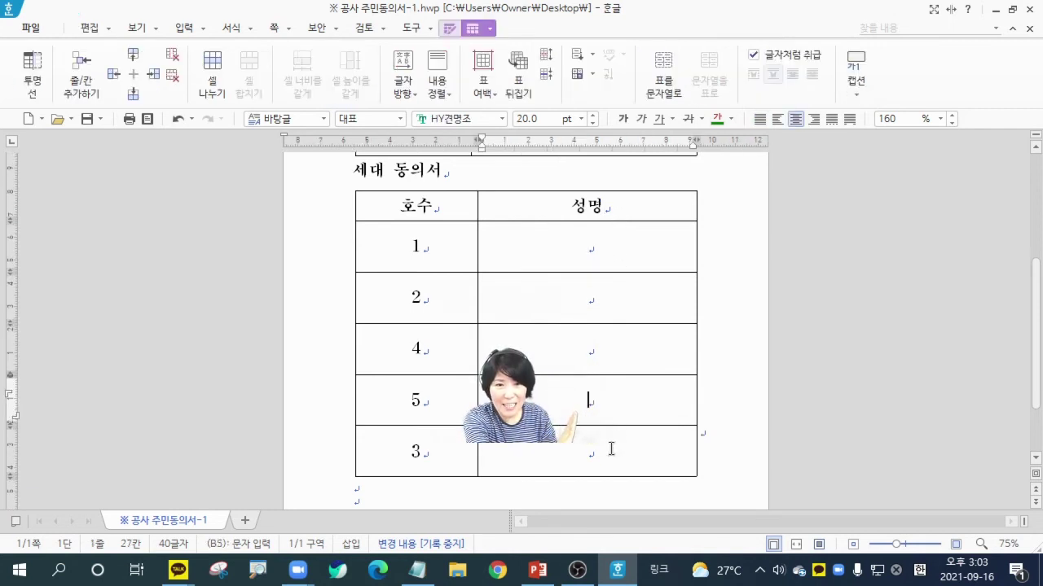
{"action": "left_click", "coordinate": [611, 449]}
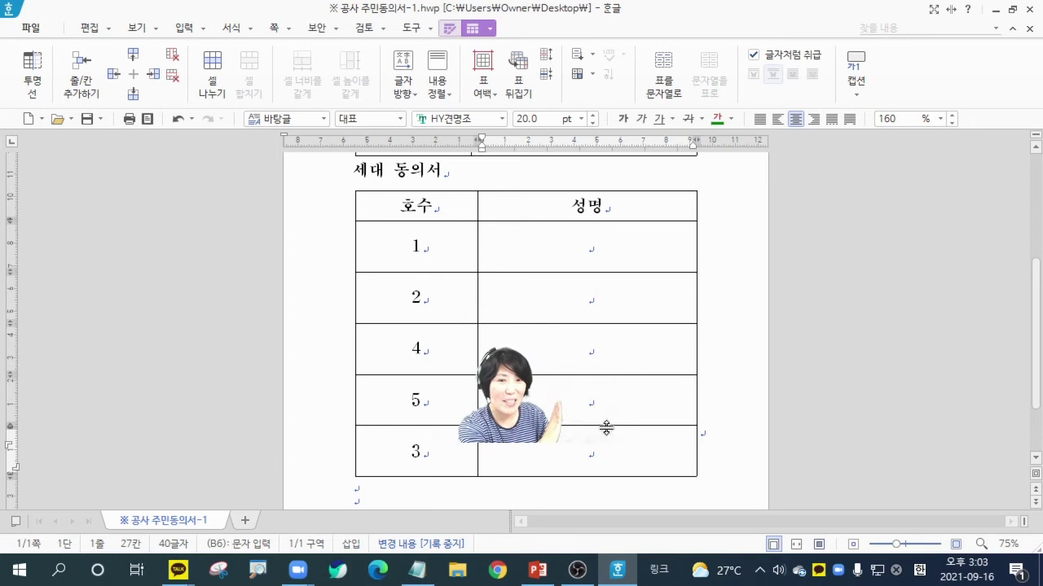
{"action": "left_click", "coordinate": [603, 407]}
{"action": "left_click", "coordinate": [606, 338]}
{"action": "left_click", "coordinate": [609, 314]}
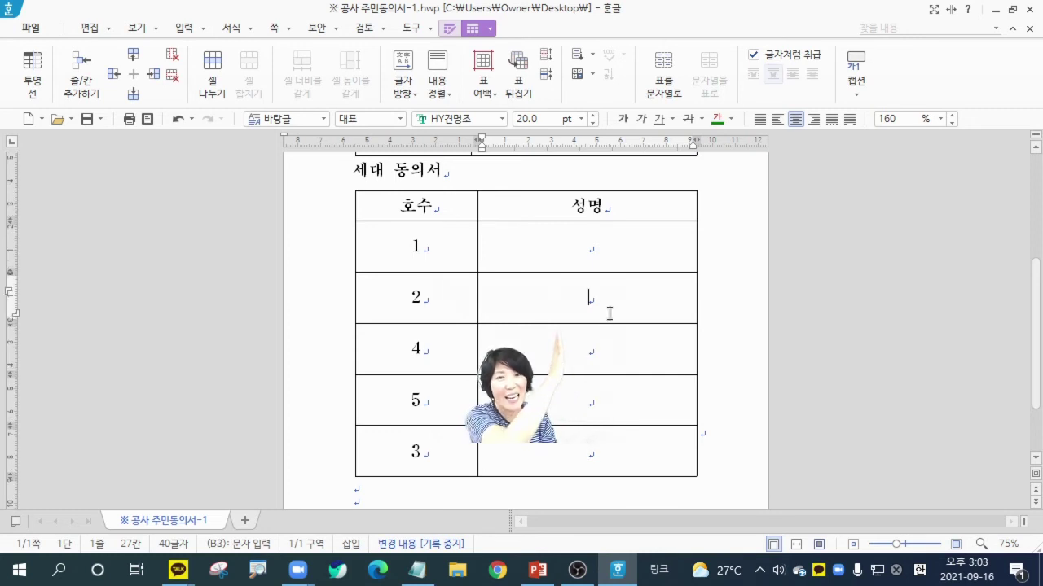
{"action": "left_click", "coordinate": [609, 339]}
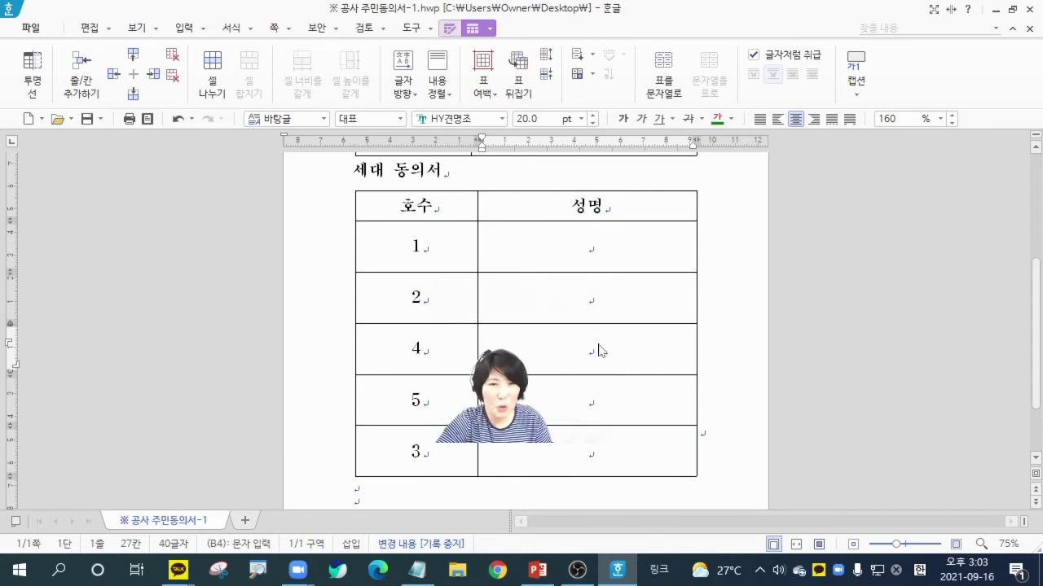
{"action": "right_click", "coordinate": [599, 347]}
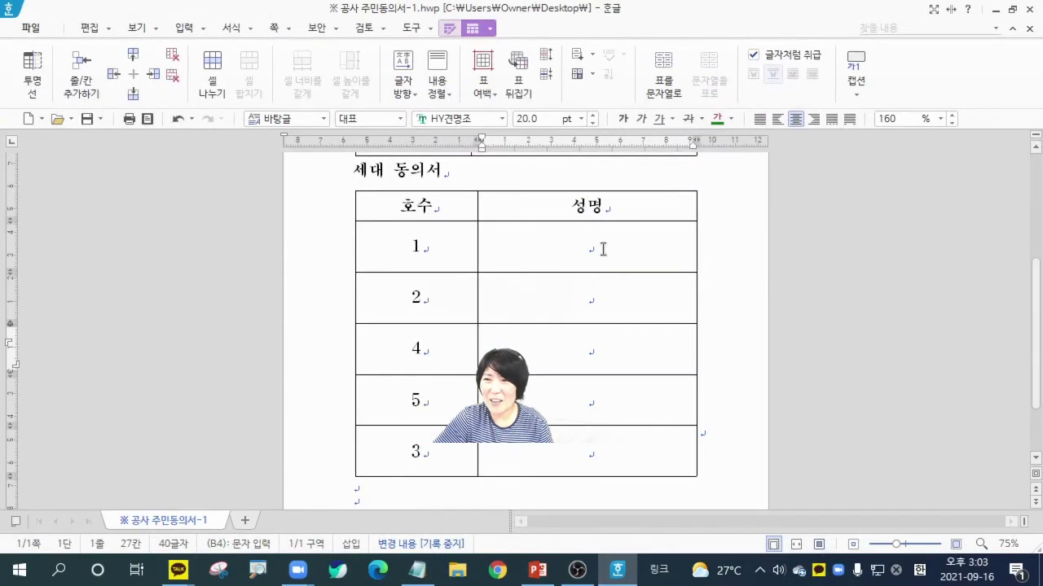
{"action": "right_click", "coordinate": [604, 248]}
{"action": "left_click", "coordinate": [643, 179]}
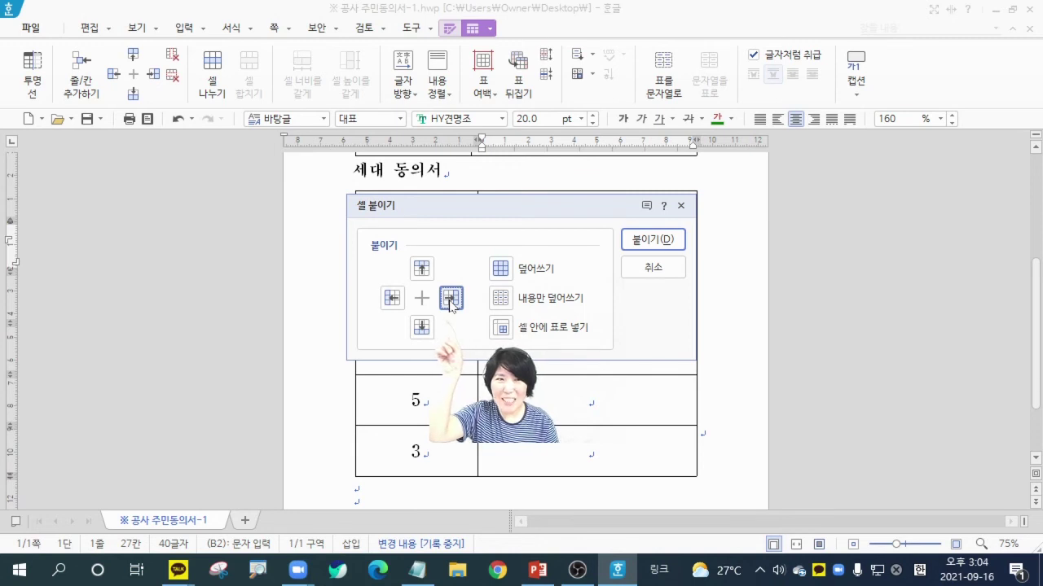
{"action": "left_click", "coordinate": [666, 239]}
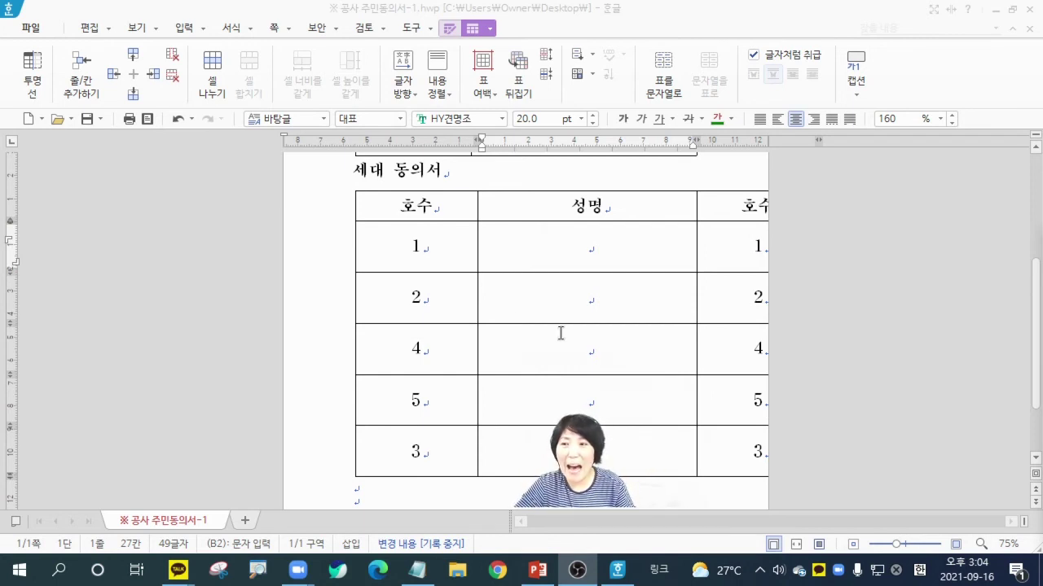
Narrow all columns of the four-column signature table together until it fits within the page margins, matching the table above.
{"action": "left_click", "coordinate": [576, 340]}
{"action": "left_click", "coordinate": [564, 407]}
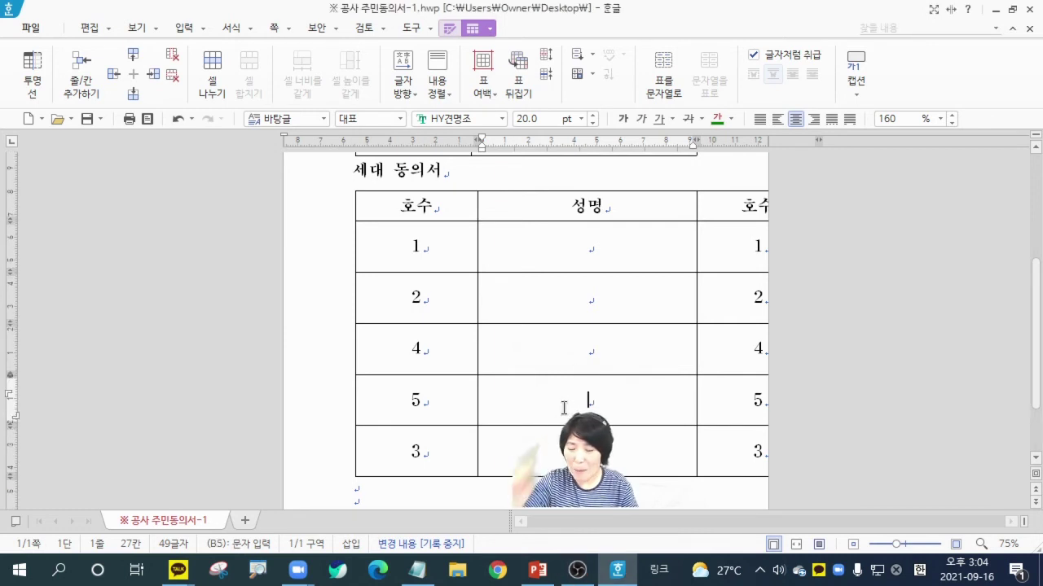
{"action": "key", "text": "F5"}
{"action": "key", "text": "F5"}
{"action": "key", "text": "F5"}
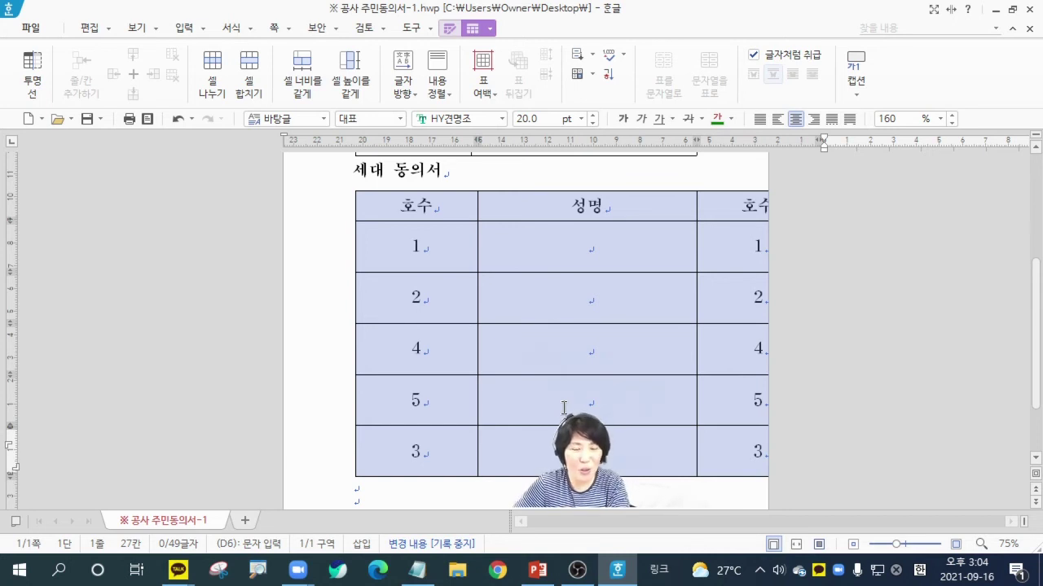
{"action": "key", "text": "ctrl+Left"}
{"action": "key", "text": "ctrl+Left"}
{"action": "key", "text": "ctrl+Left"}
{"action": "key", "text": "ctrl+Left"}
{"action": "key", "text": "ctrl+Left"}
{"action": "key", "text": "ctrl+Left"}
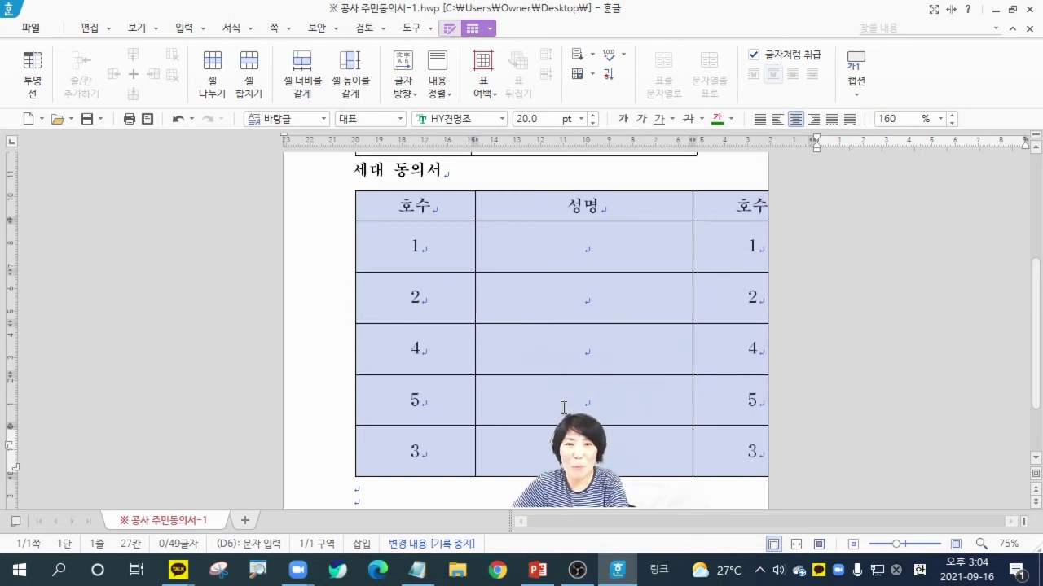
{"action": "key", "text": "ctrl+Left"}
{"action": "key", "text": "ctrl+Left"}
{"action": "key", "text": "ctrl+Left"}
{"action": "key", "text": "ctrl+Left"}
{"action": "key", "text": "ctrl+Left"}
{"action": "key", "text": "ctrl+Left"}
{"action": "key", "text": "ctrl+Left"}
{"action": "key", "text": "ctrl+Left"}
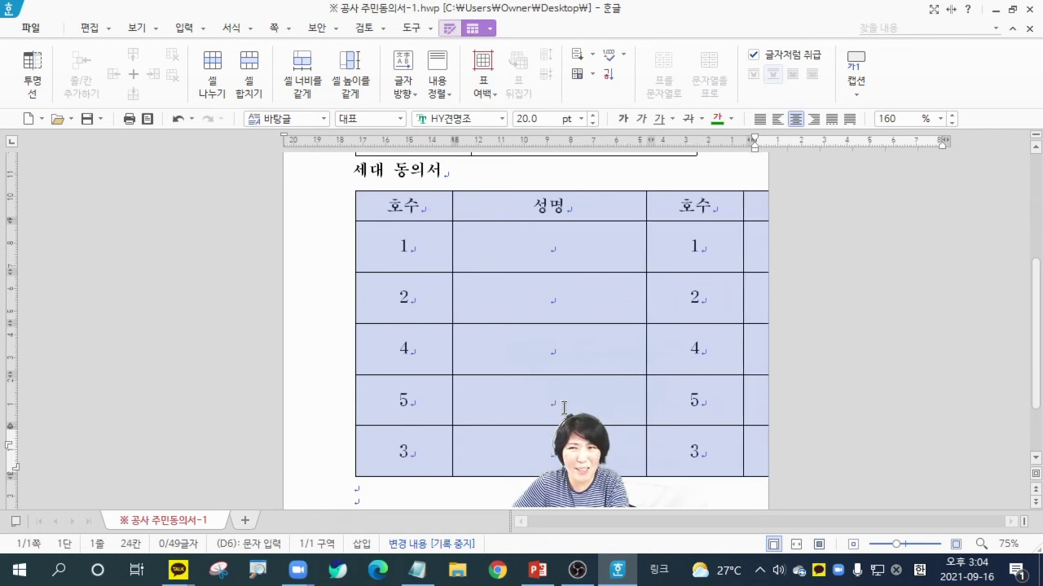
{"action": "key", "text": "ctrl+Left"}
{"action": "key", "text": "ctrl+Left"}
{"action": "key", "text": "ctrl+Left"}
{"action": "key", "text": "ctrl+Left"}
{"action": "key", "text": "ctrl+Left"}
{"action": "key", "text": "ctrl+Left"}
{"action": "key", "text": "ctrl+Left"}
{"action": "key", "text": "ctrl+Left"}
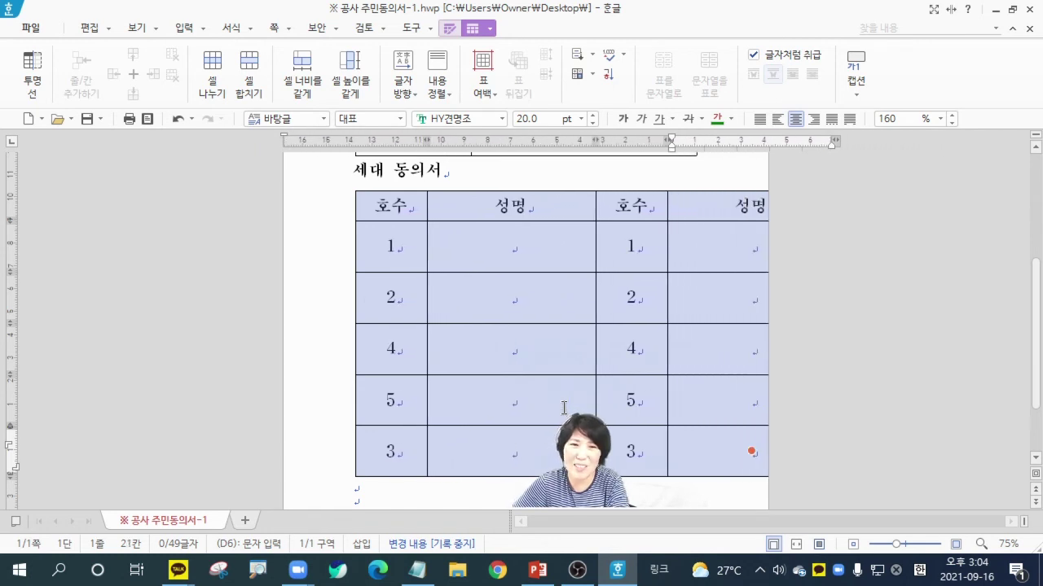
{"action": "key", "text": "ctrl+Left"}
{"action": "key", "text": "ctrl+Left"}
{"action": "key", "text": "ctrl+Left"}
{"action": "key", "text": "ctrl+Left"}
{"action": "key", "text": "ctrl+Left"}
{"action": "key", "text": "ctrl+Left"}
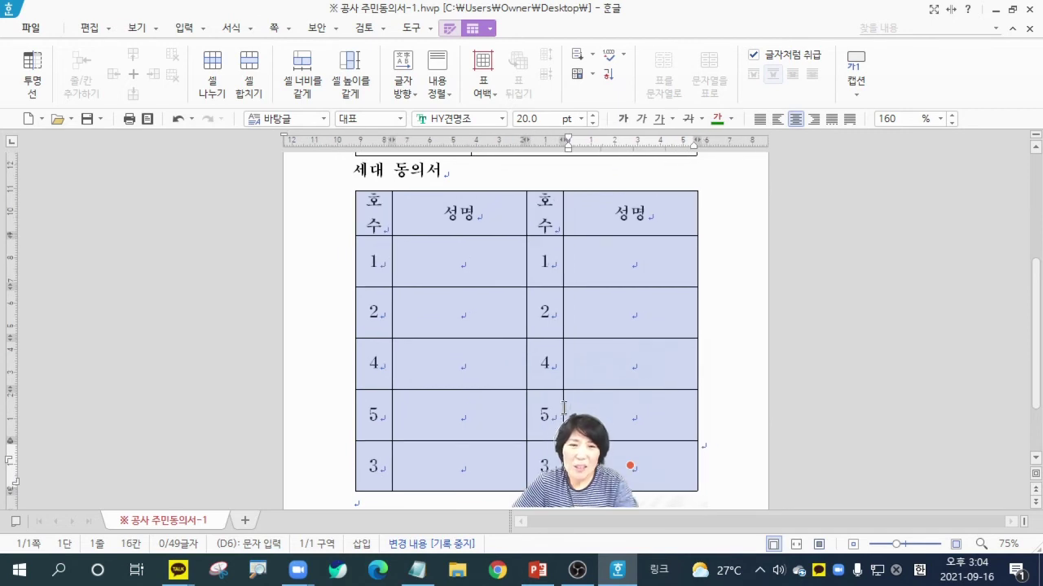
{"action": "scroll", "coordinate": [430, 264], "scroll_direction": "up", "scroll_amount": 3}
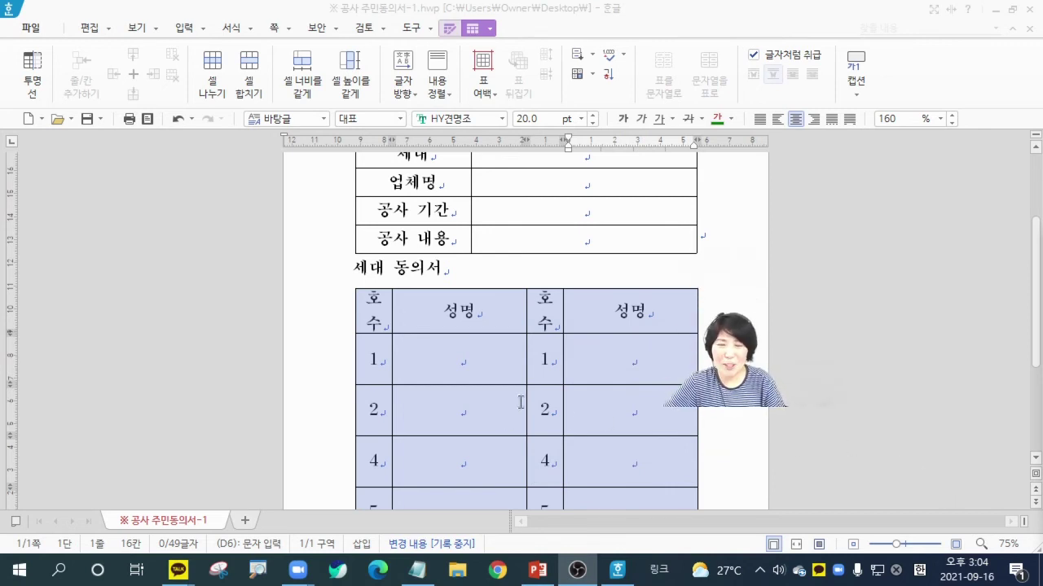
{"action": "left_click", "coordinate": [748, 422]}
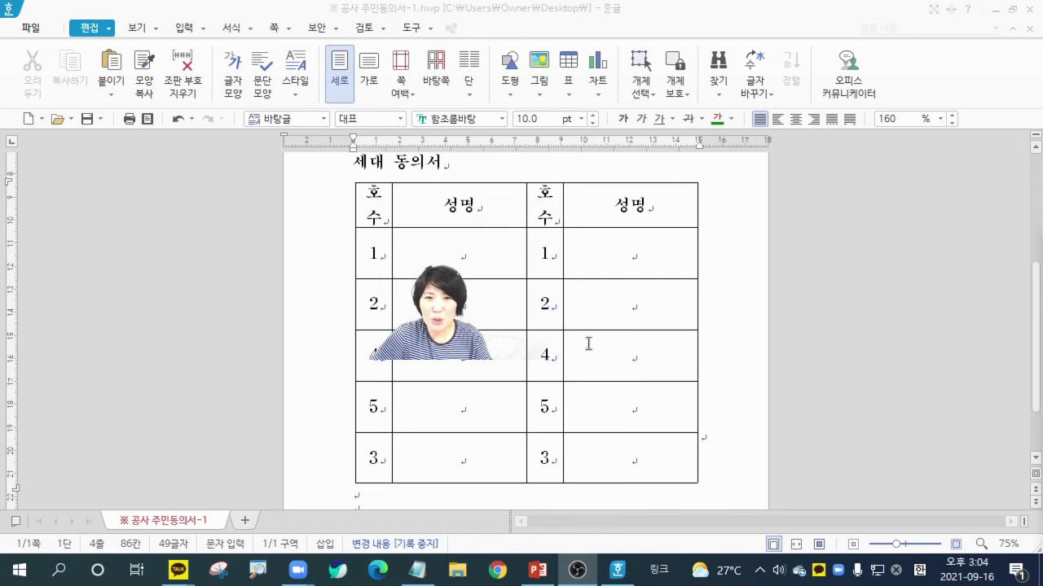
Widen both 호수 columns of the signature table together until each header fits on one line with extra room.
{"action": "left_click", "coordinate": [375, 200]}
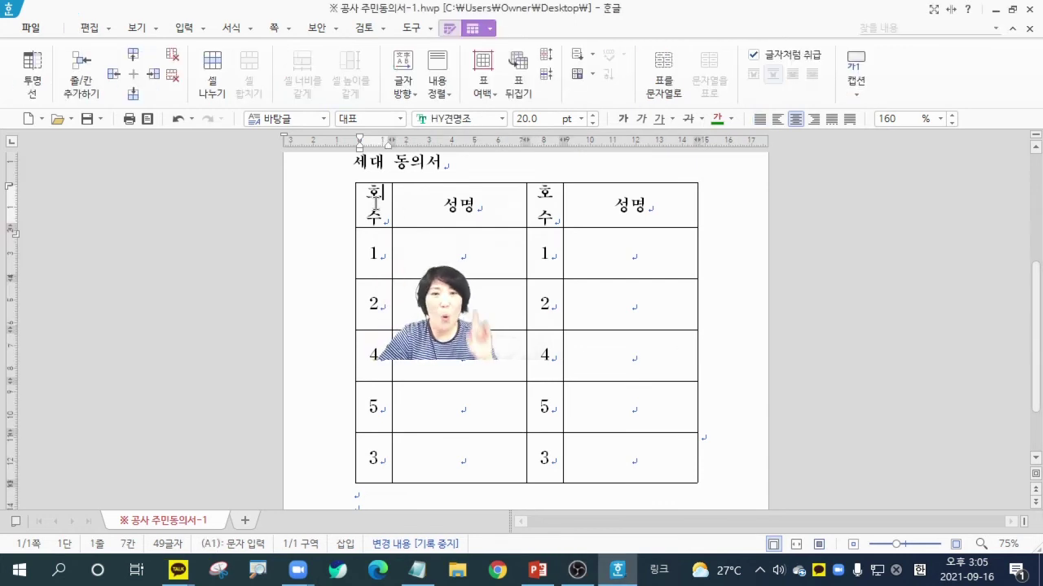
{"action": "key", "text": "F5"}
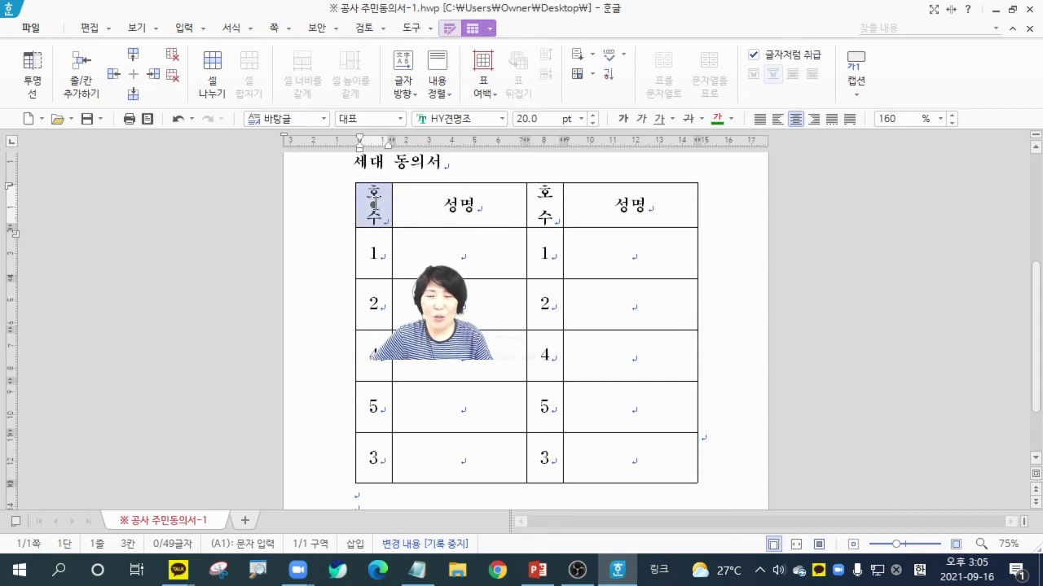
{"action": "left_click", "coordinate": [544, 210], "text": "ctrl"}
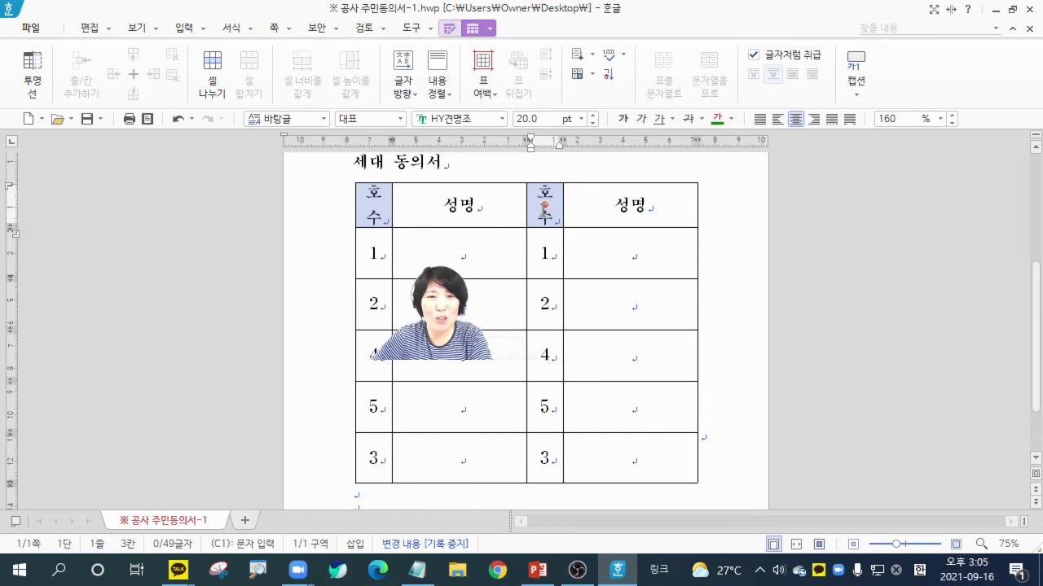
{"action": "key", "text": "ctrl+Right"}
{"action": "key", "text": "ctrl+Right"}
{"action": "key", "text": "ctrl+Right"}
{"action": "key", "text": "ctrl+Right"}
{"action": "key", "text": "ctrl+Right"}
{"action": "key", "text": "ctrl+Right"}
{"action": "key", "text": "ctrl+Right"}
{"action": "key", "text": "ctrl+Right"}
{"action": "key", "text": "ctrl+Right"}
{"action": "key", "text": "ctrl+Right"}
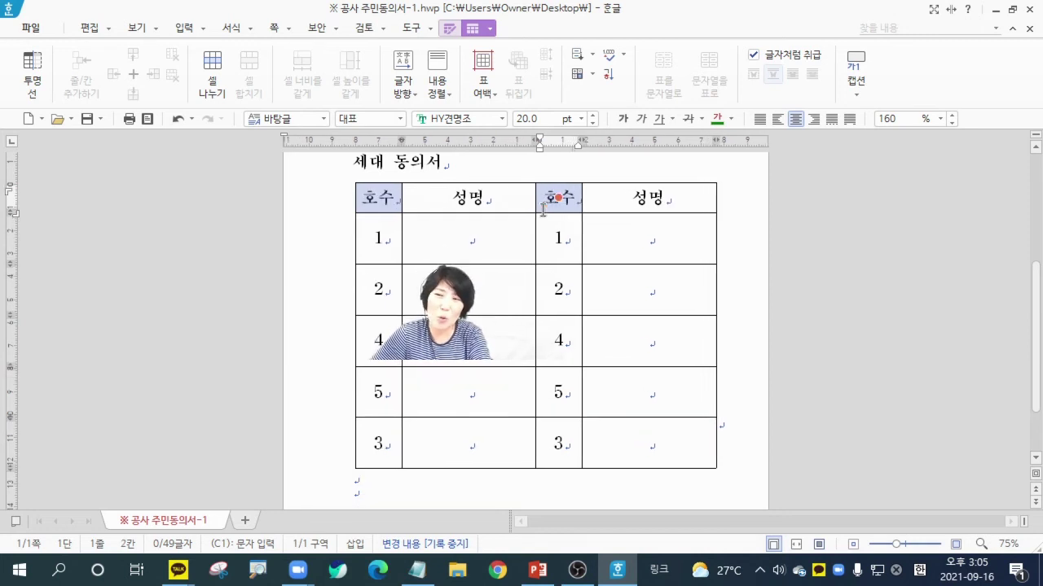
{"action": "key", "text": "ctrl+Right"}
{"action": "key", "text": "ctrl+Right"}
{"action": "key", "text": "ctrl+Right"}
{"action": "key", "text": "ctrl+Right"}
{"action": "key", "text": "ctrl+Right"}
{"action": "key", "text": "ctrl+Right"}
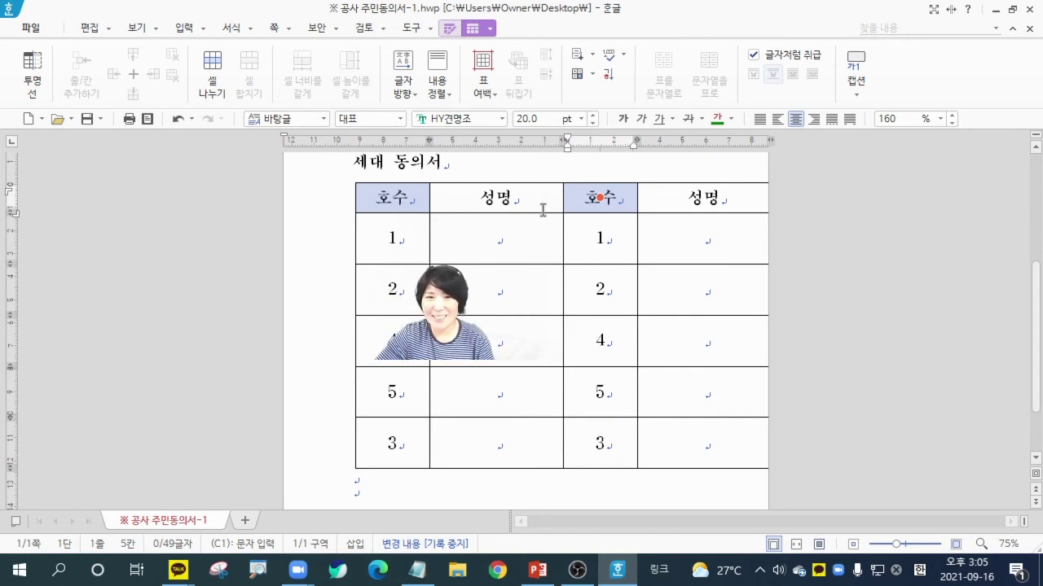
{"action": "left_click", "coordinate": [478, 191]}
{"action": "left_click", "coordinate": [481, 168]}
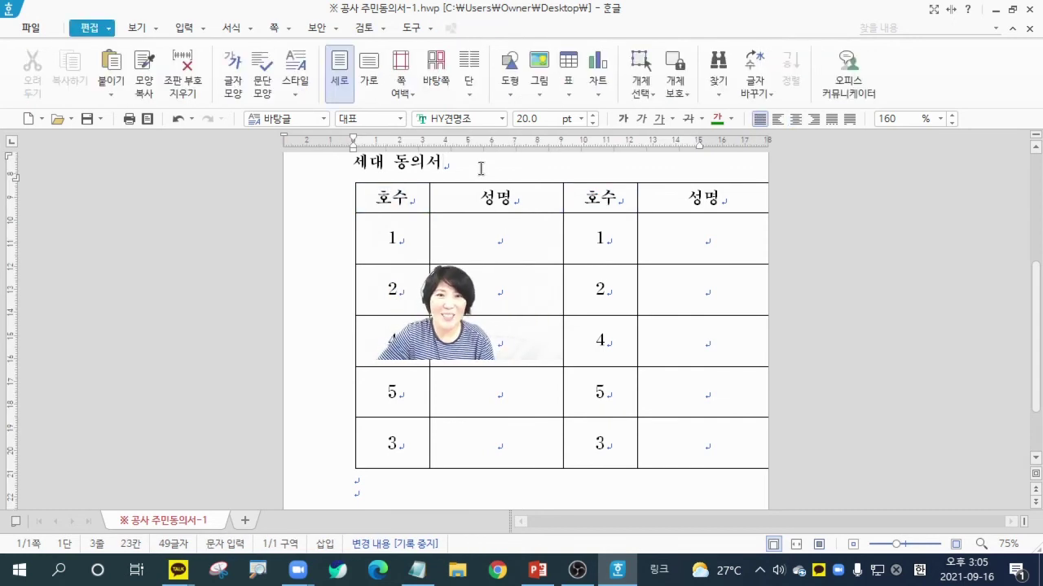
Narrow both 성명 columns of the signature table together until its outer edge lines up with the table above.
{"action": "left_click", "coordinate": [501, 202]}
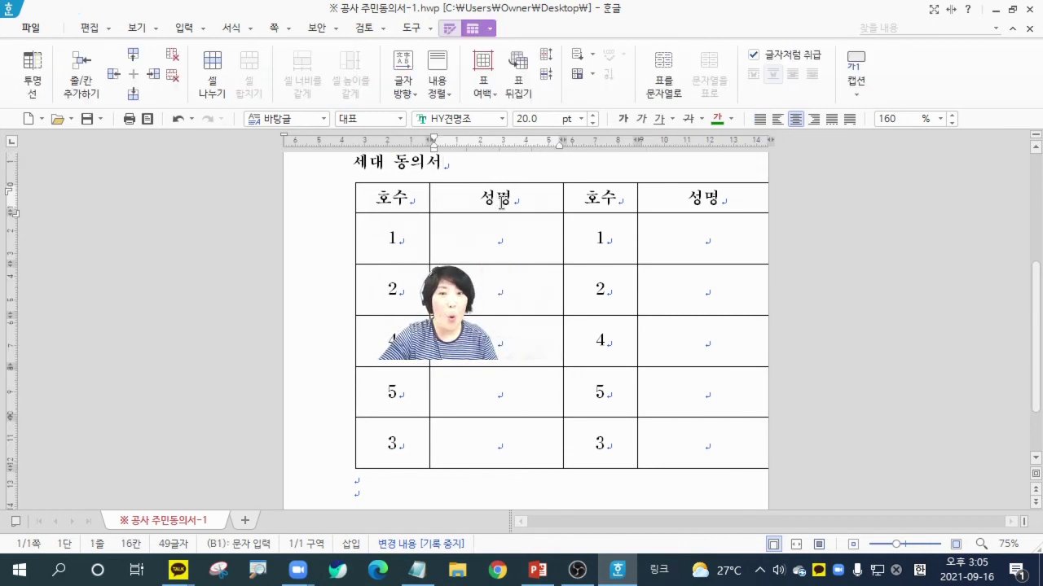
{"action": "key", "text": "F5"}
{"action": "left_click", "coordinate": [737, 204], "text": "ctrl"}
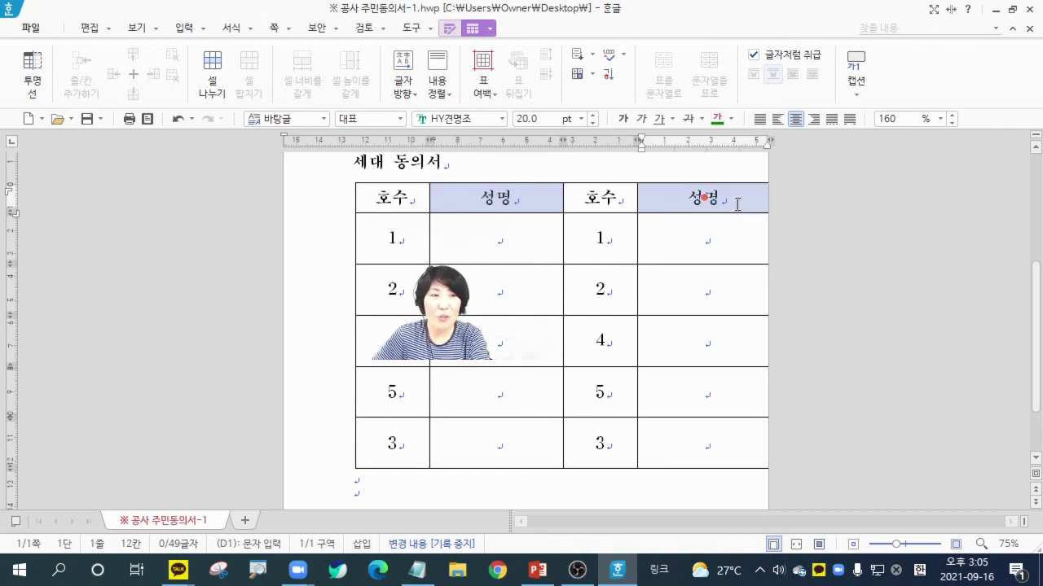
{"action": "key", "text": "ctrl+Left"}
{"action": "key", "text": "ctrl+Left"}
{"action": "key", "text": "ctrl+Left"}
{"action": "key", "text": "ctrl+Left"}
{"action": "key", "text": "ctrl+Left"}
{"action": "key", "text": "ctrl+Left"}
{"action": "key", "text": "ctrl+Left"}
{"action": "key", "text": "ctrl+Left"}
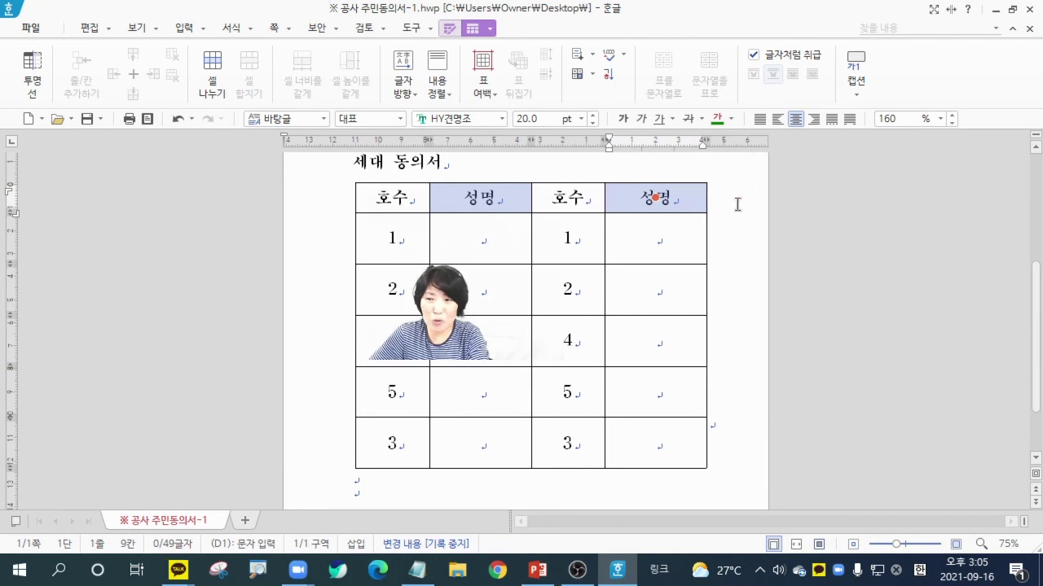
{"action": "key", "text": "ctrl+Left"}
{"action": "key", "text": "ctrl+Left"}
{"action": "key", "text": "ctrl+Left"}
{"action": "key", "text": "ctrl+Left"}
{"action": "scroll", "coordinate": [737, 204], "scroll_direction": "up", "scroll_amount": 2}
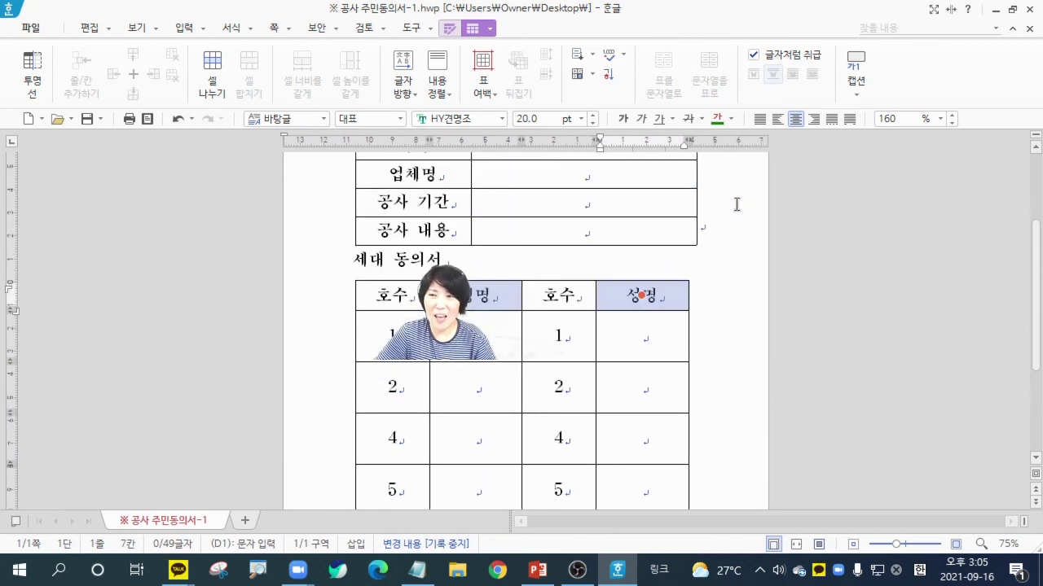
{"action": "key", "text": "ctrl+Right"}
{"action": "key", "text": "ctrl+Right"}
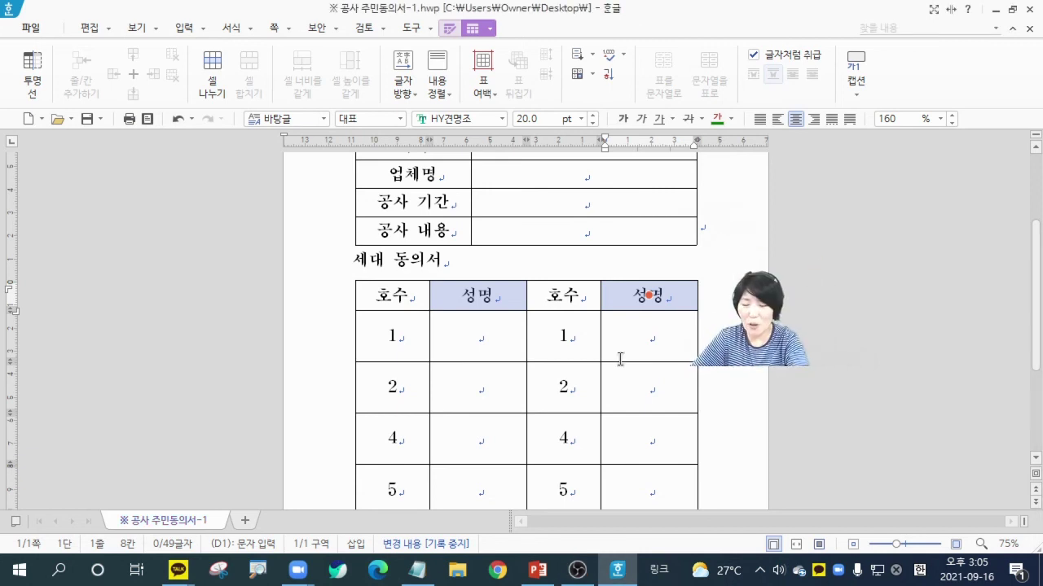
{"action": "key", "text": "ctrl+Left"}
{"action": "key", "text": "ctrl+Left"}
{"action": "key", "text": "ctrl+Right"}
{"action": "key", "text": "ctrl+Right"}
{"action": "key", "text": "ctrl+Right"}
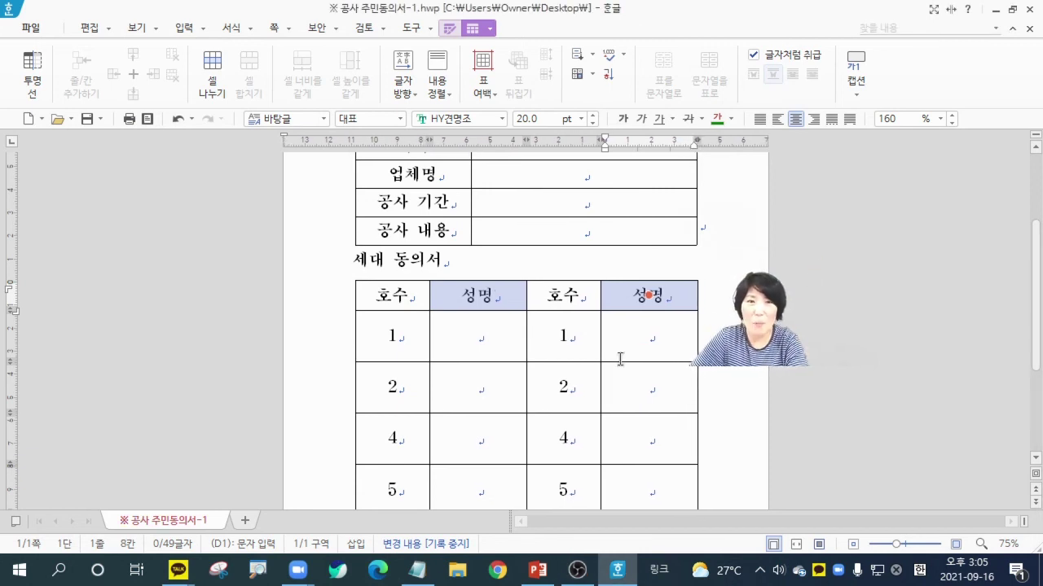
{"action": "key", "text": "ctrl+z"}
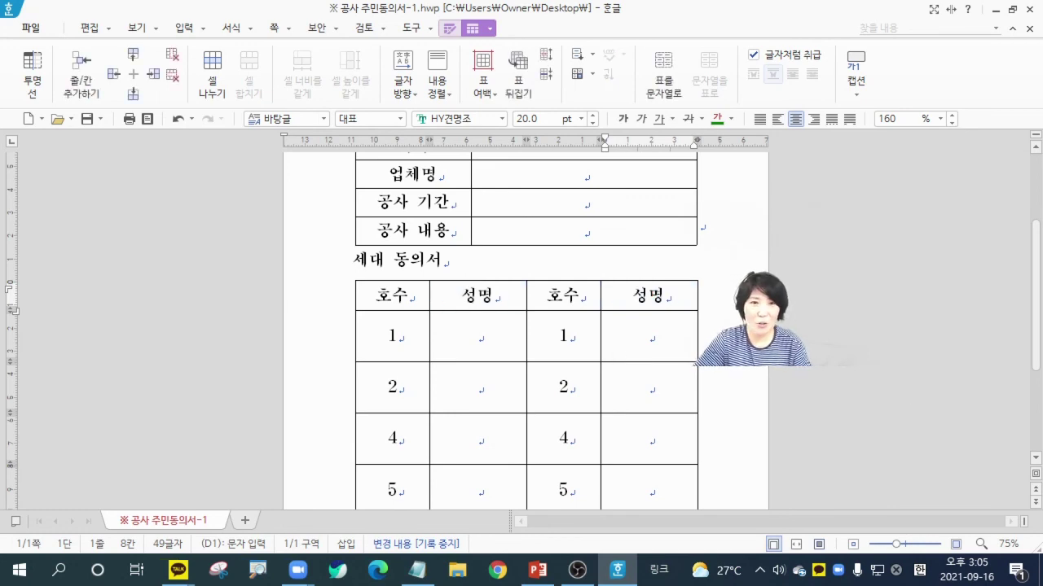
Apply distributed alignment (배분 정렬) to the four label cells of the upper table, from 세대 to 공사 내용.
{"action": "left_click_drag", "start_coordinate": [734, 342], "coordinate": [439, 423]}
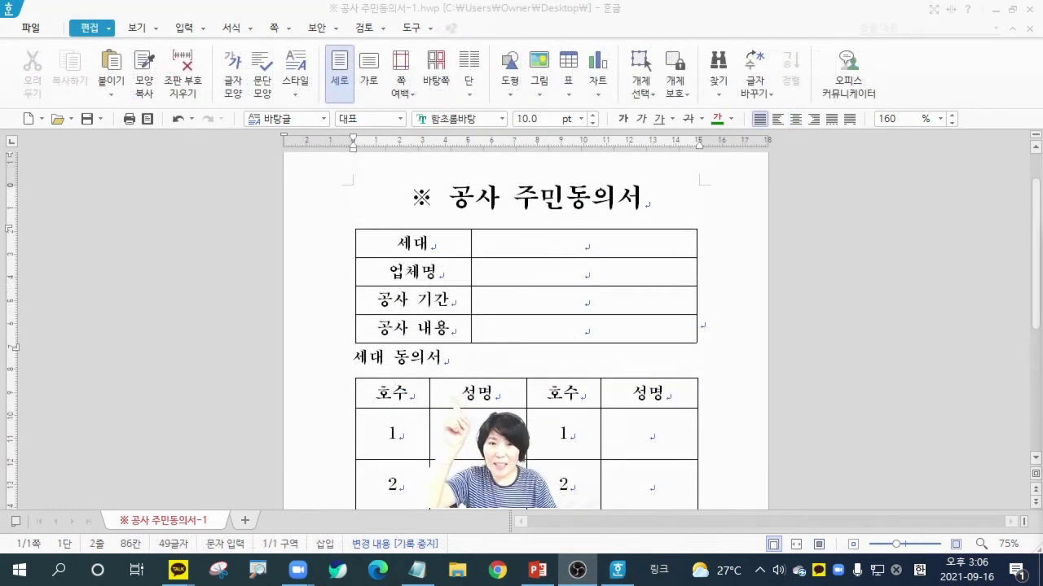
{"action": "left_click", "coordinate": [440, 327]}
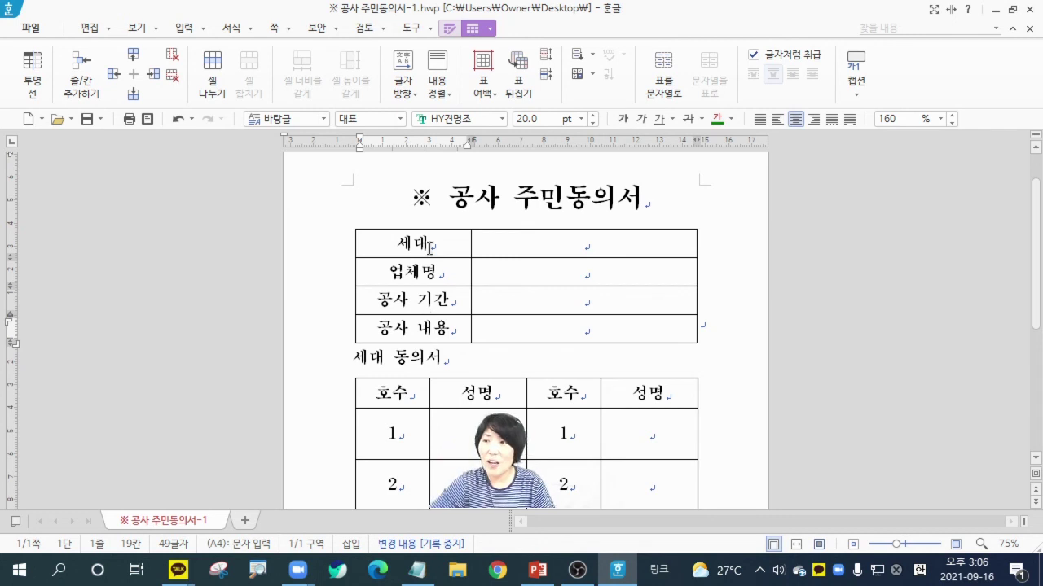
{"action": "left_click_drag", "start_coordinate": [412, 243], "coordinate": [413, 329]}
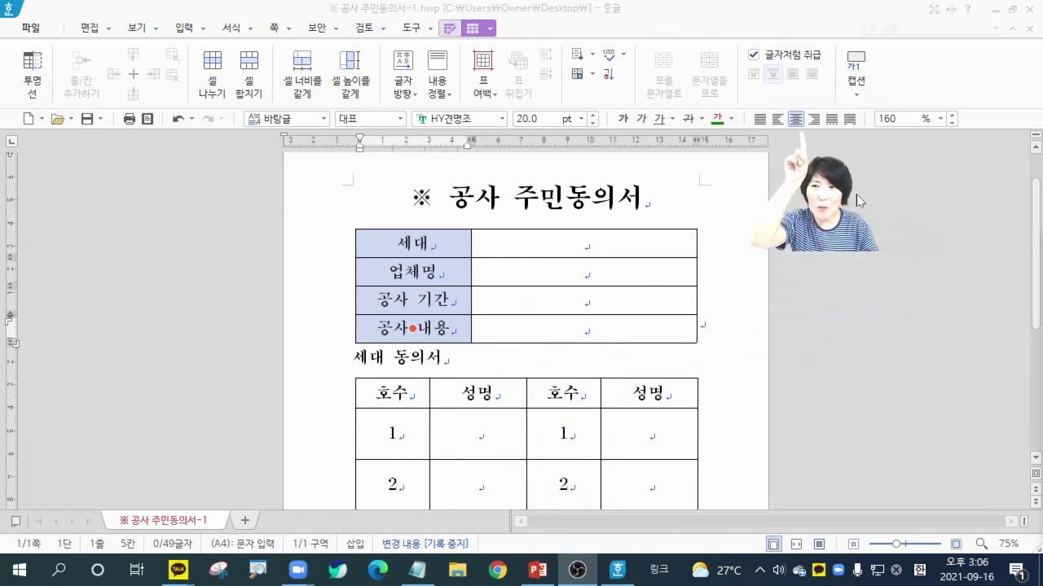
{"action": "left_click", "coordinate": [814, 121]}
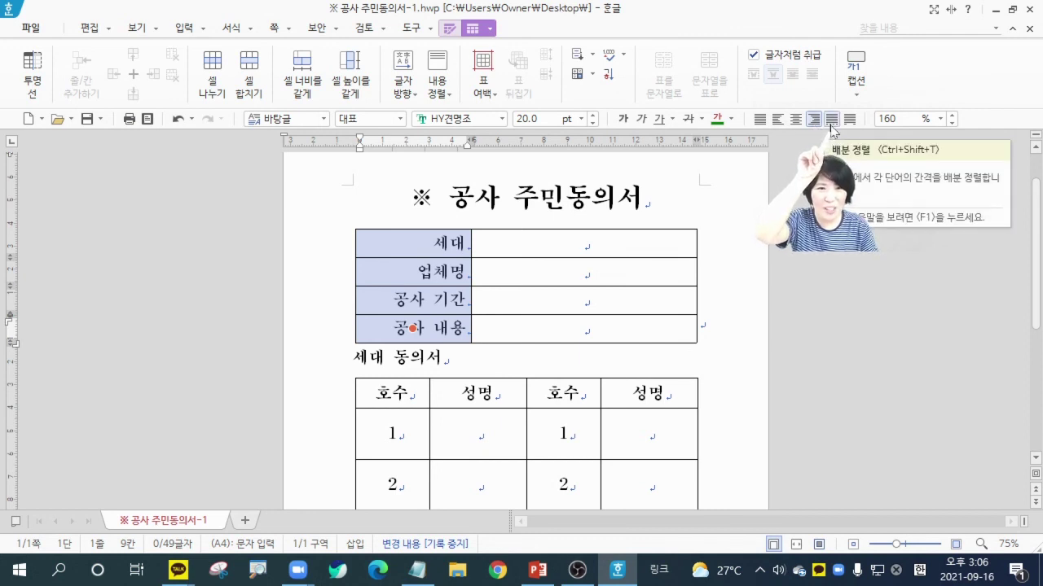
{"action": "left_click", "coordinate": [830, 126]}
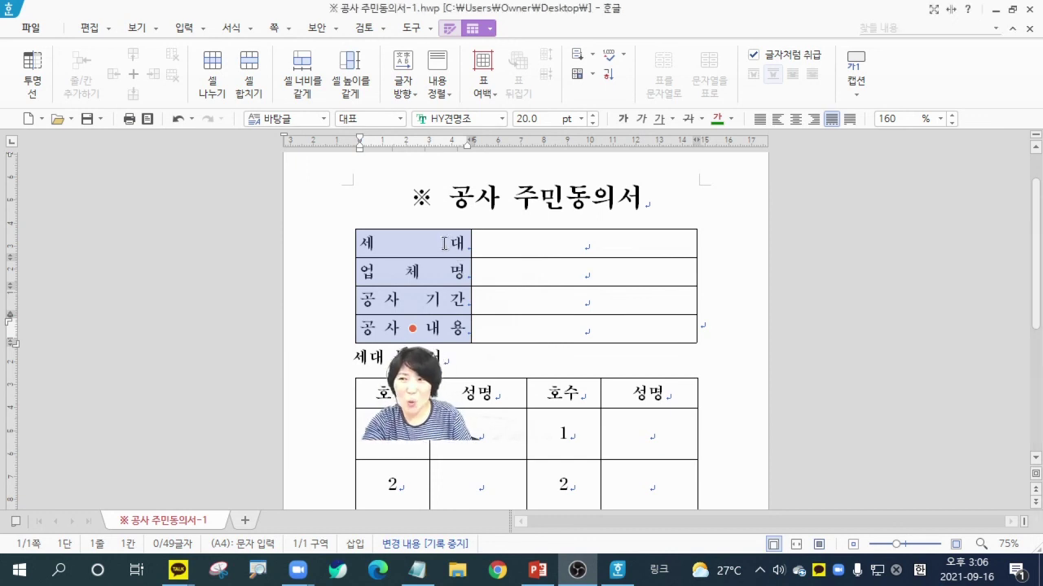
Set the left and right paragraph margins of the four label cells in the upper table to 3 pt.
{"action": "right_click", "coordinate": [443, 243]}
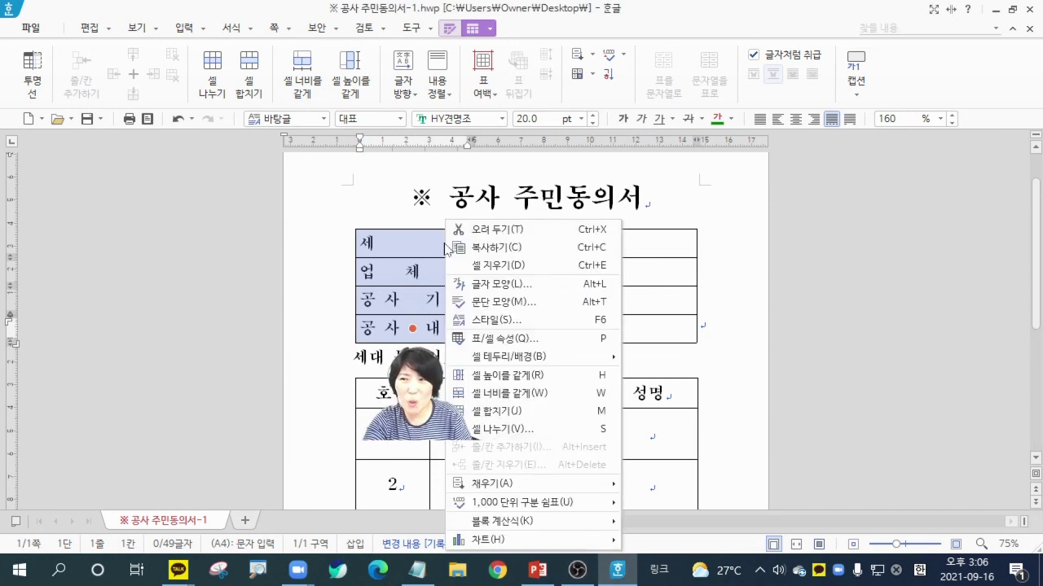
{"action": "left_click", "coordinate": [498, 303]}
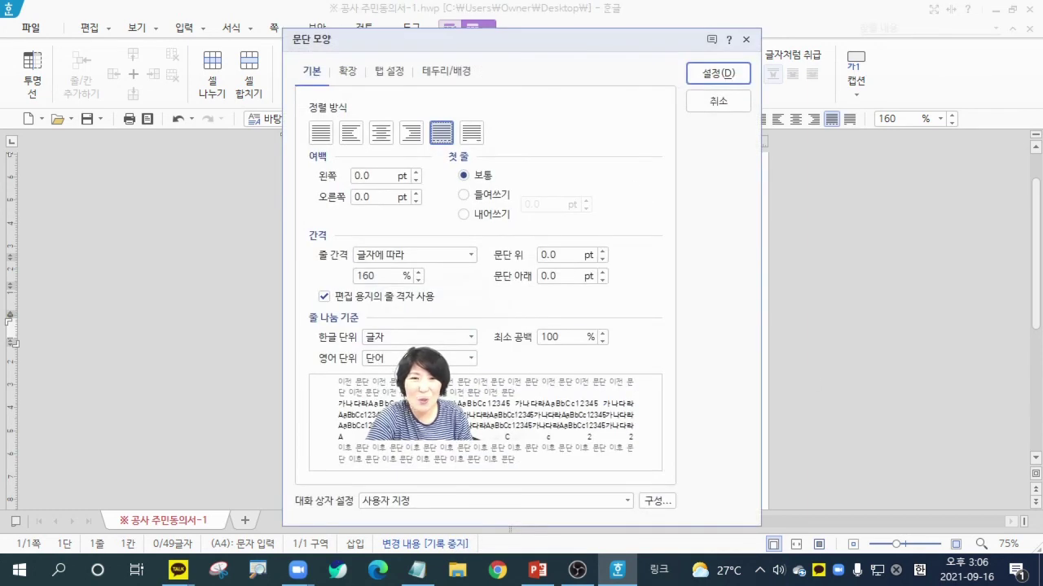
{"action": "left_click_drag", "start_coordinate": [423, 395], "coordinate": [258, 233]}
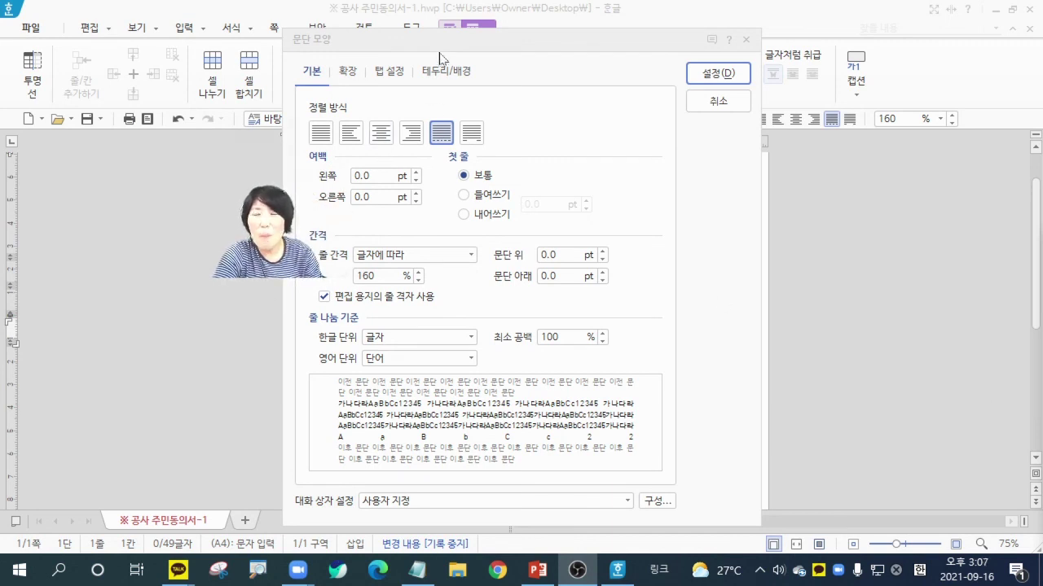
{"action": "left_click", "coordinate": [416, 172]}
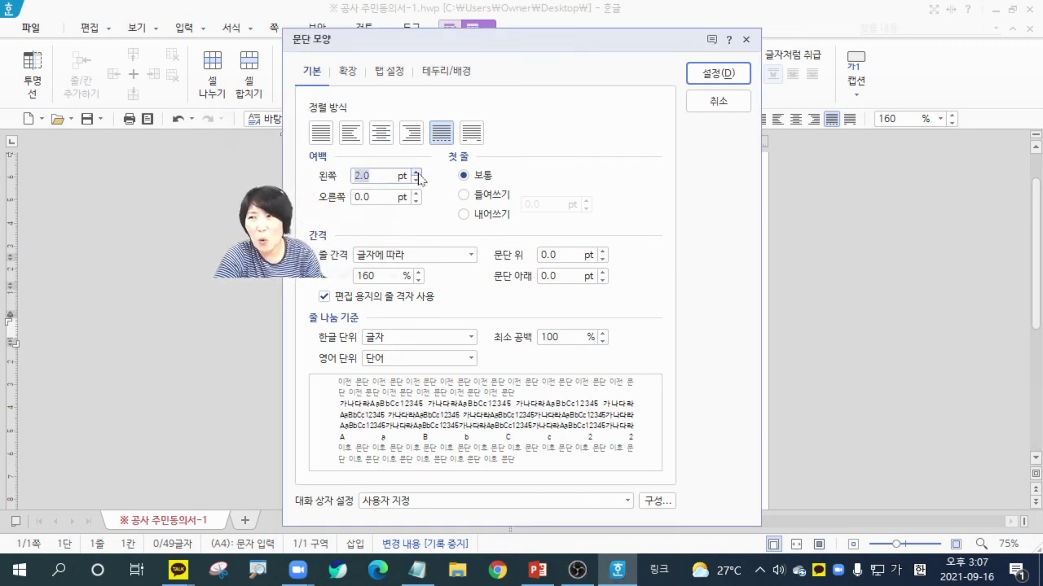
{"action": "left_click", "coordinate": [416, 171]}
{"action": "left_click", "coordinate": [415, 172]}
{"action": "left_click", "coordinate": [416, 172]}
{"action": "left_click", "coordinate": [416, 179]}
{"action": "left_click", "coordinate": [417, 194]}
{"action": "left_click", "coordinate": [417, 194]}
{"action": "left_click", "coordinate": [417, 193]}
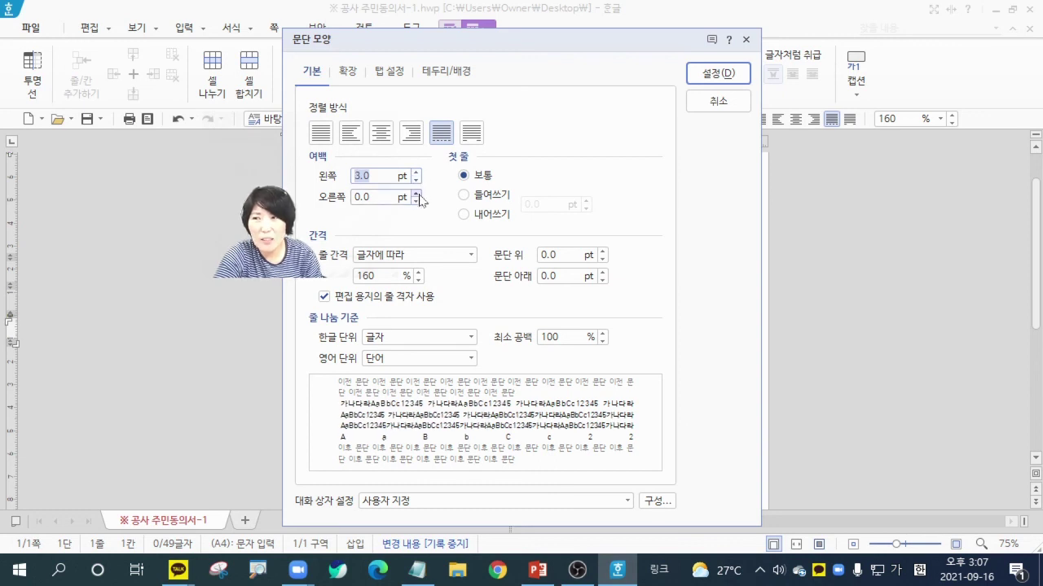
{"action": "left_click", "coordinate": [417, 194]}
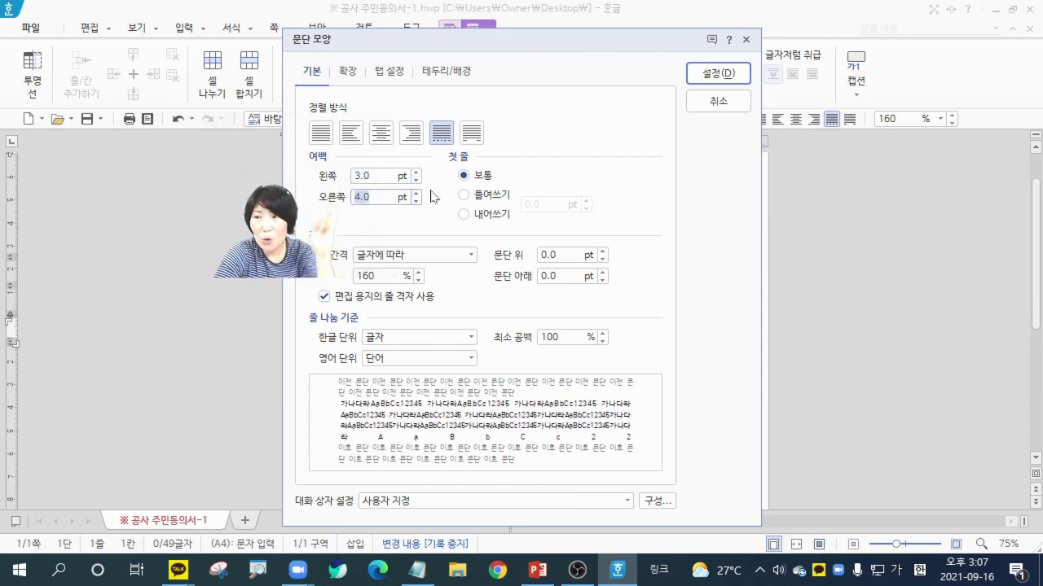
{"action": "left_click", "coordinate": [416, 200]}
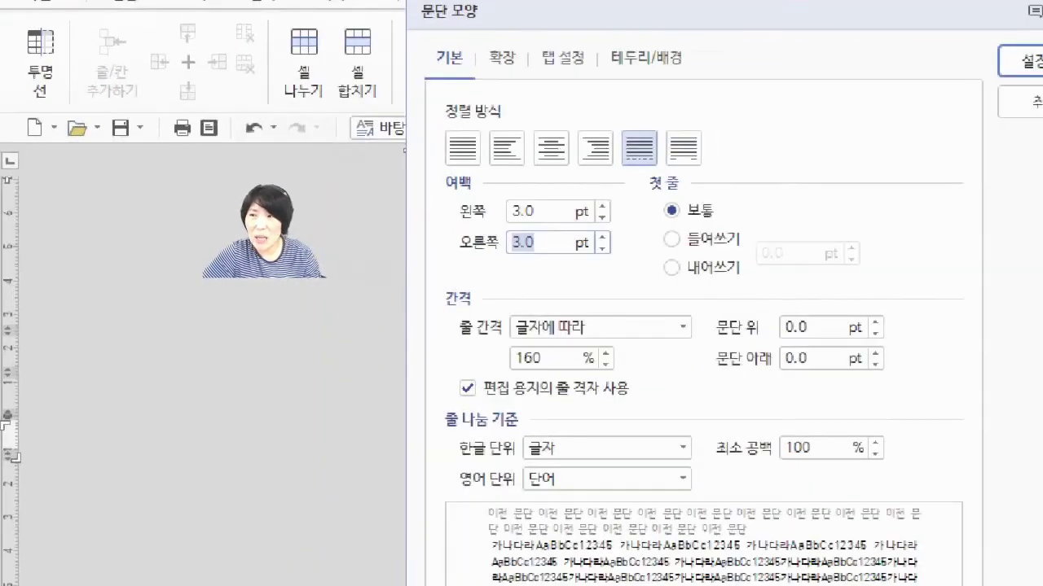
{"action": "left_click_drag", "start_coordinate": [505, 216], "coordinate": [528, 216]}
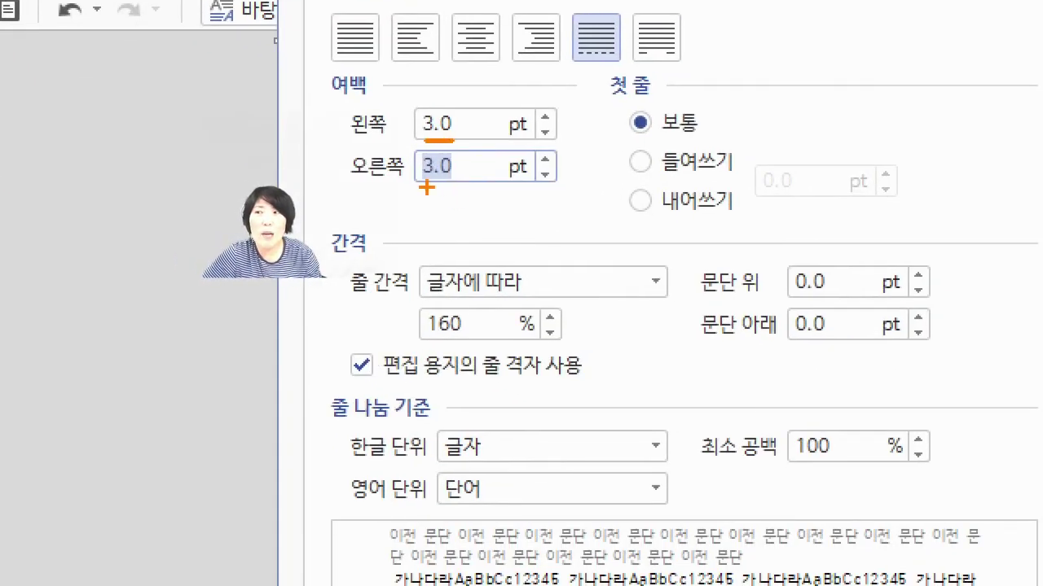
{"action": "left_click_drag", "start_coordinate": [417, 182], "coordinate": [461, 182]}
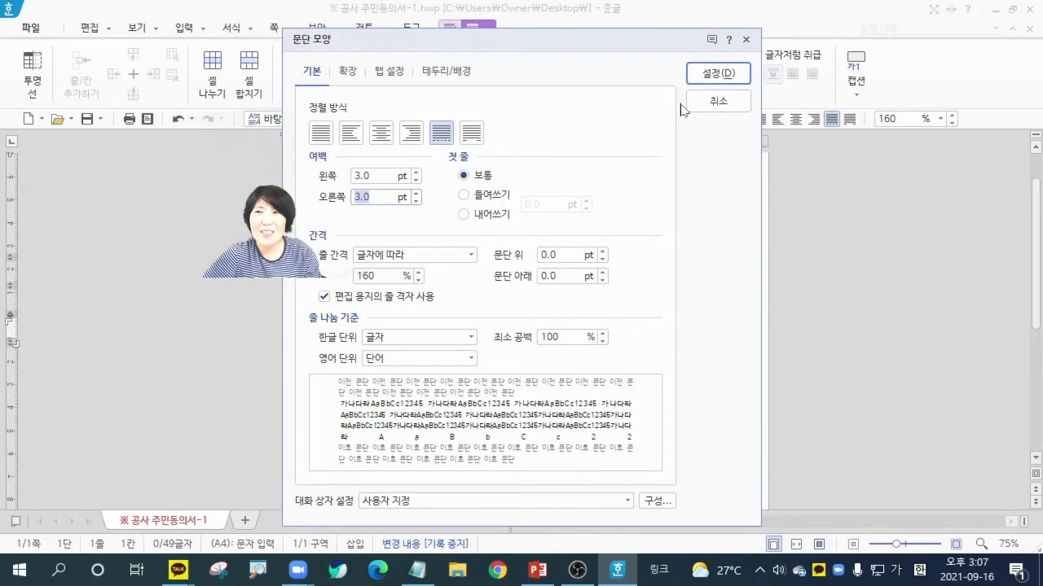
{"action": "left_click", "coordinate": [719, 78]}
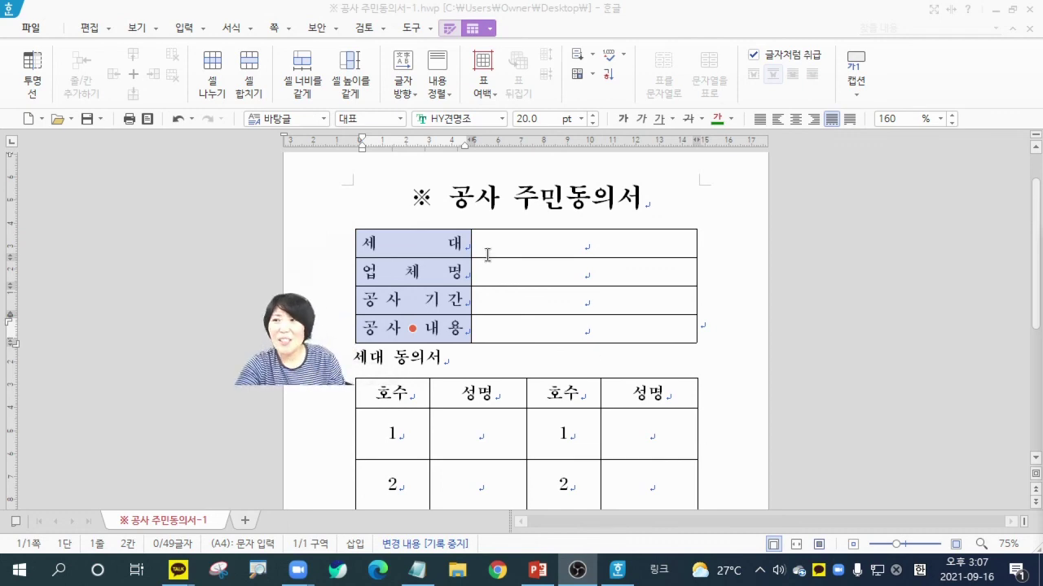
Increase the left and right paragraph margins of the upper table's label cells to 6 pt and clear the cell selection.
{"action": "right_click", "coordinate": [436, 247]}
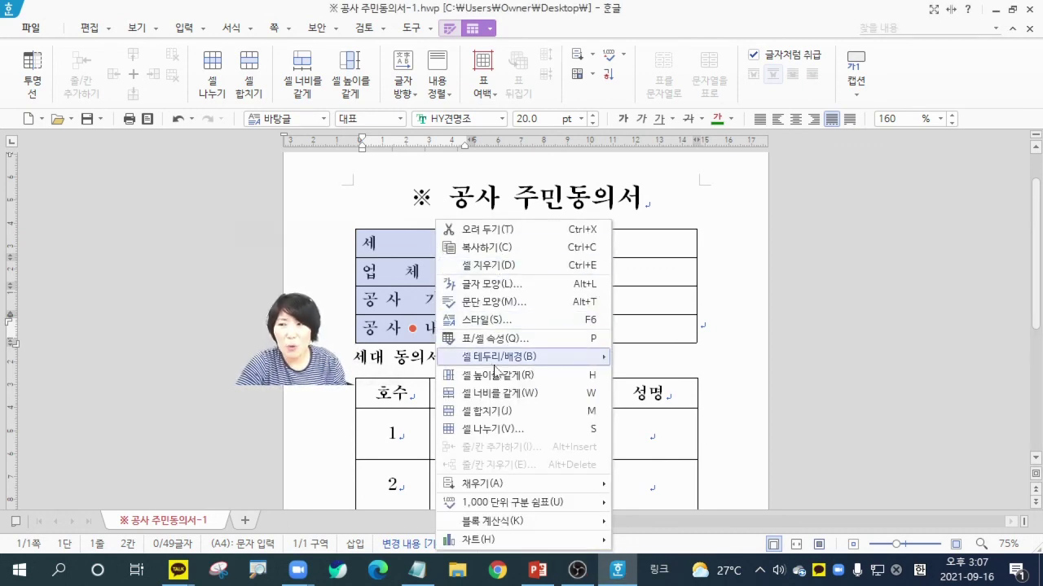
{"action": "left_click", "coordinate": [495, 303]}
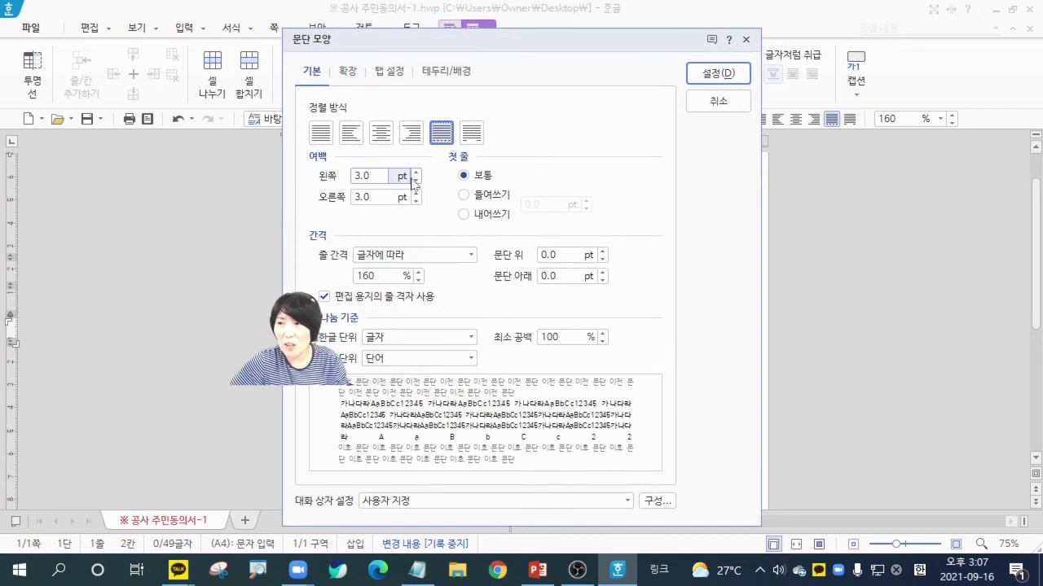
{"action": "left_click", "coordinate": [415, 172]}
{"action": "left_click", "coordinate": [415, 172]}
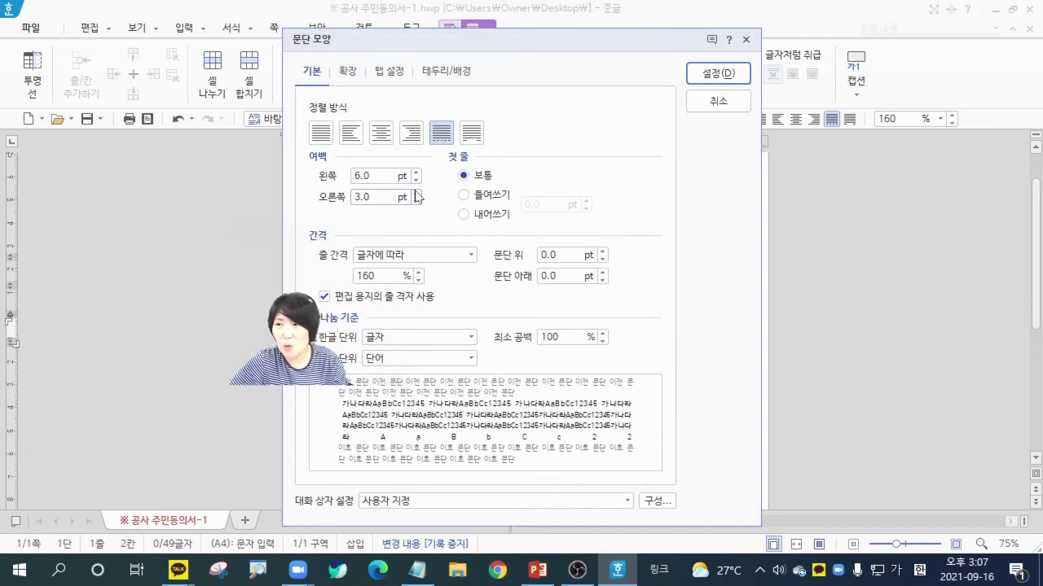
{"action": "triple_click", "coordinate": [416, 194]}
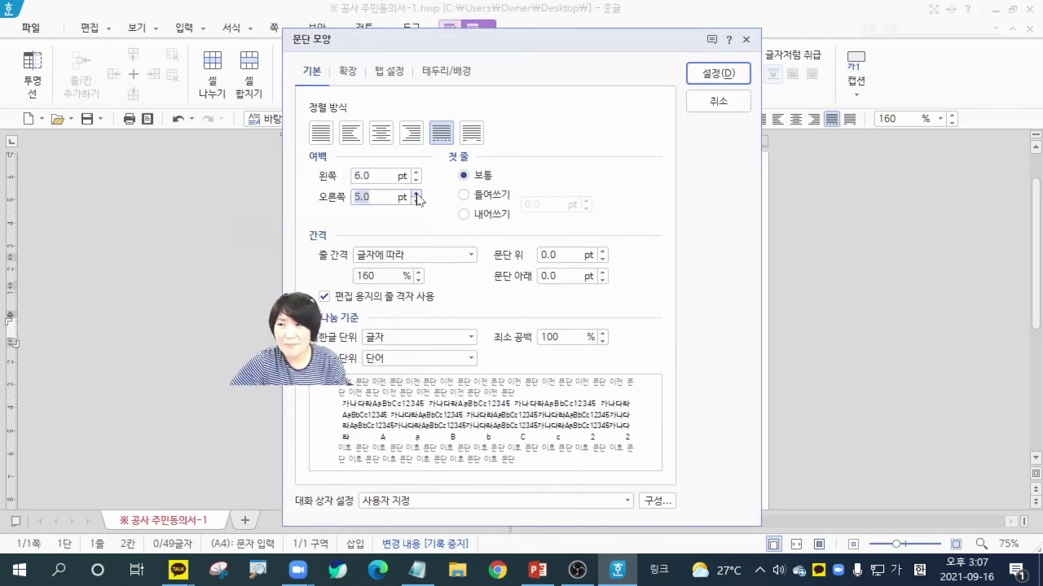
{"action": "left_click", "coordinate": [737, 77]}
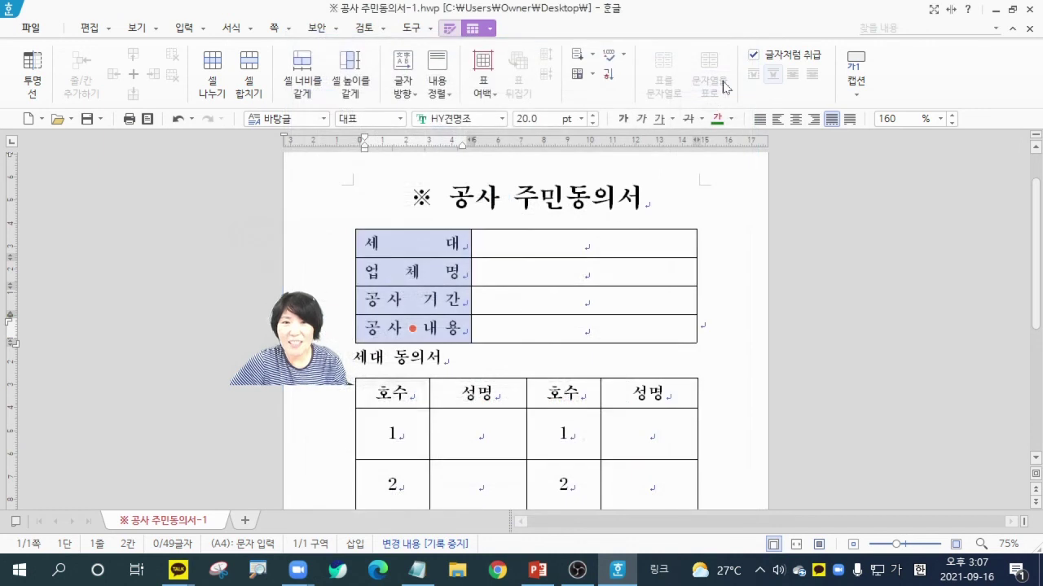
{"action": "left_click", "coordinate": [517, 309]}
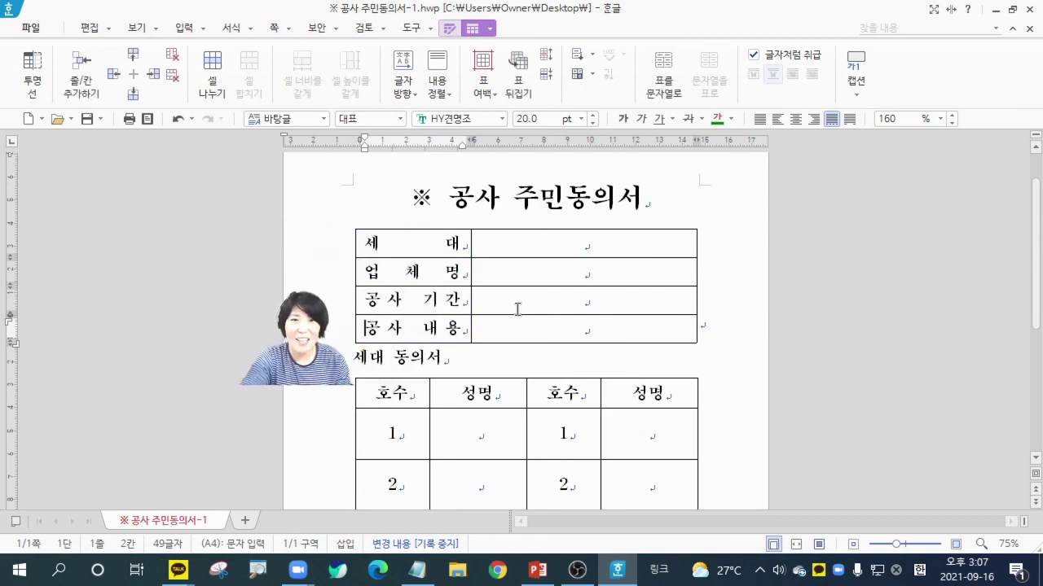